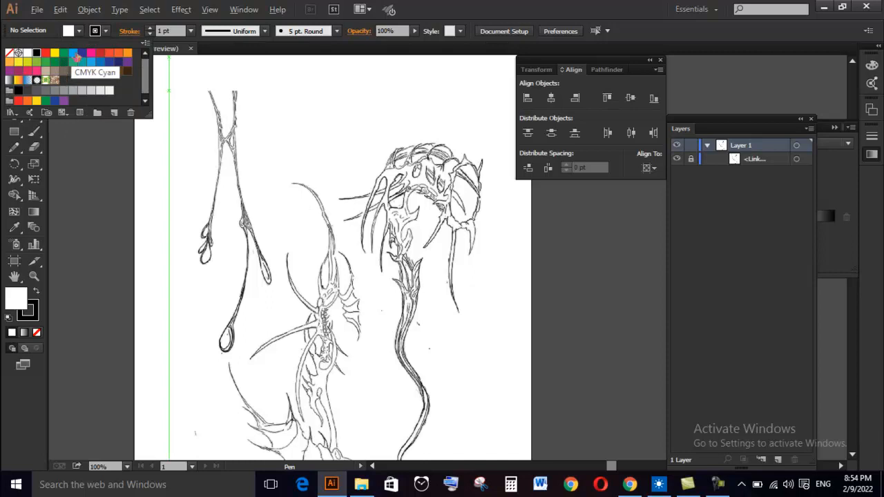
- Set the stroke colour to red and the fill to none
left_click(46, 55)
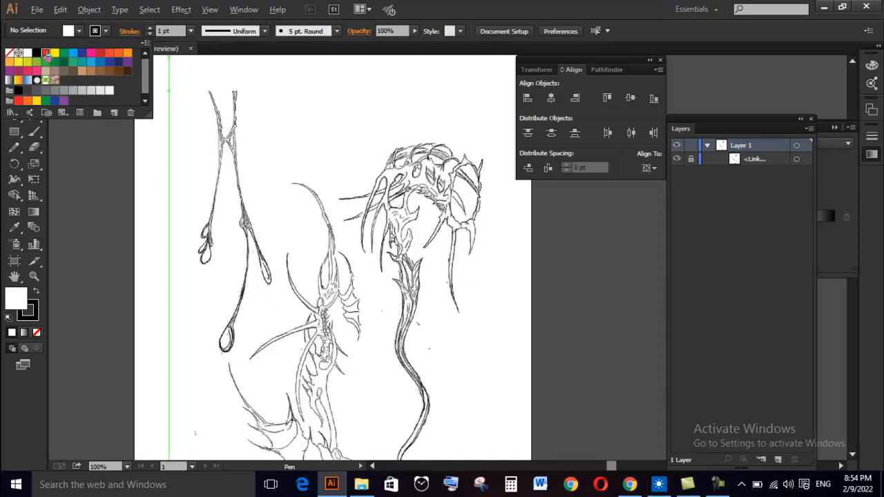
left_click(79, 33)
left_click(78, 33)
left_click(9, 53)
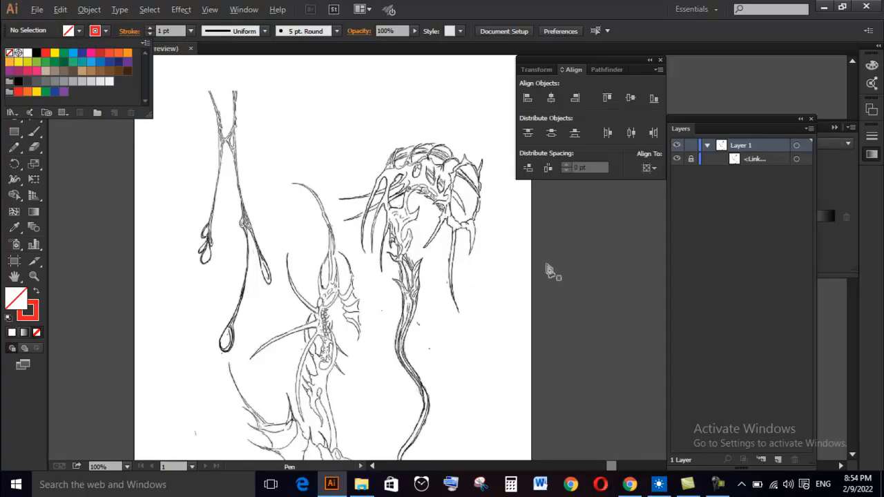
- Move the floating Align panel clear of the artboard so that the sketch is unobstructed
key("z")
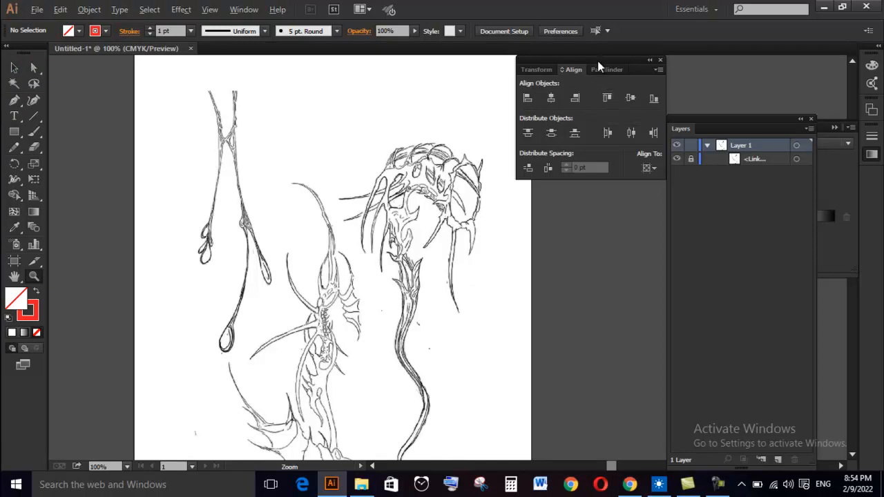
left_click_drag(598, 61, 687, 58)
left_click(788, 206)
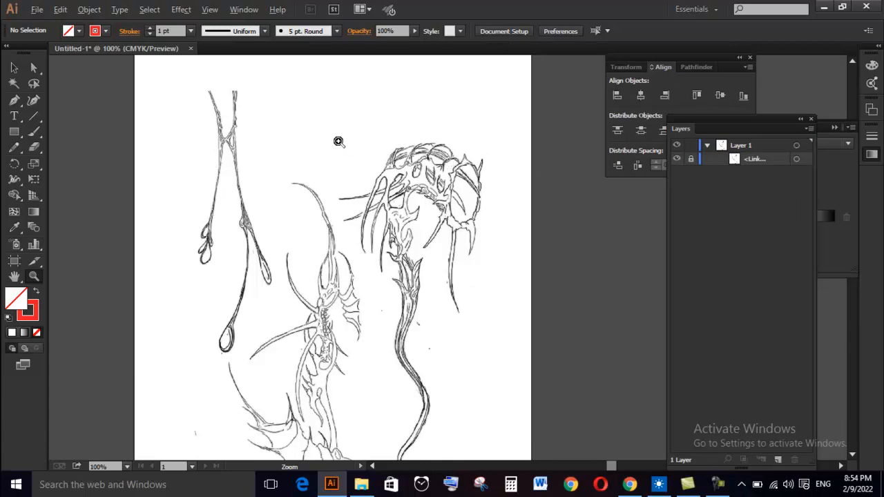
- With the Pen tool, trace the outer edge of the short curved claw below the creature's head down to its tip
mouse_move(255, 123)
left_mouse_down()
mouse_move(612, 307)
mouse_move(615, 348)
left_mouse_up()
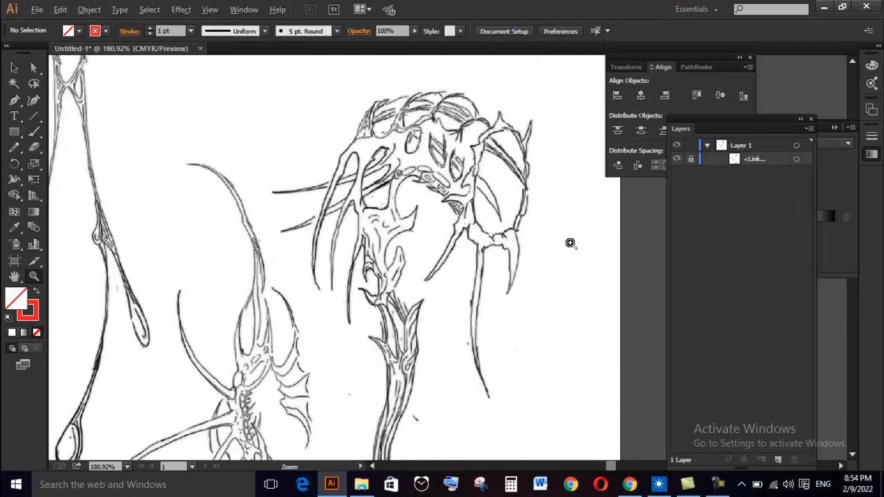
left_click_drag(368, 163, 621, 345)
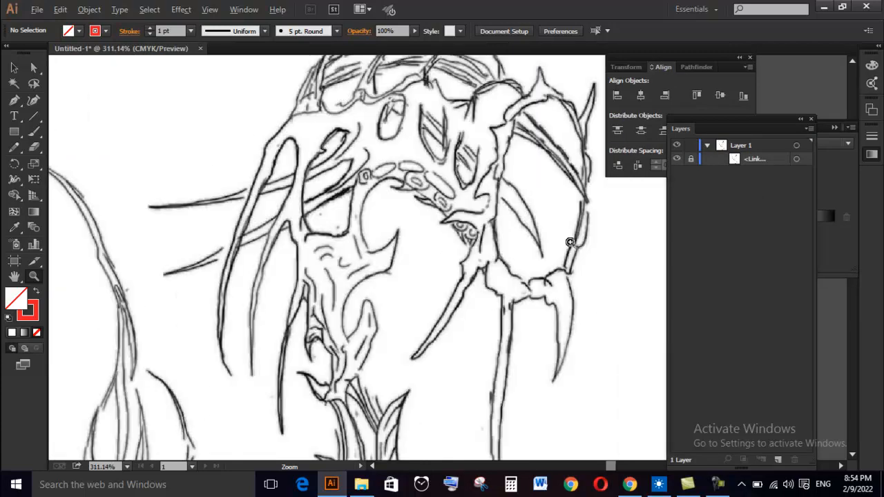
left_click_drag(539, 136, 445, 146)
left_click_drag(435, 290, 441, 220)
left_click(393, 229)
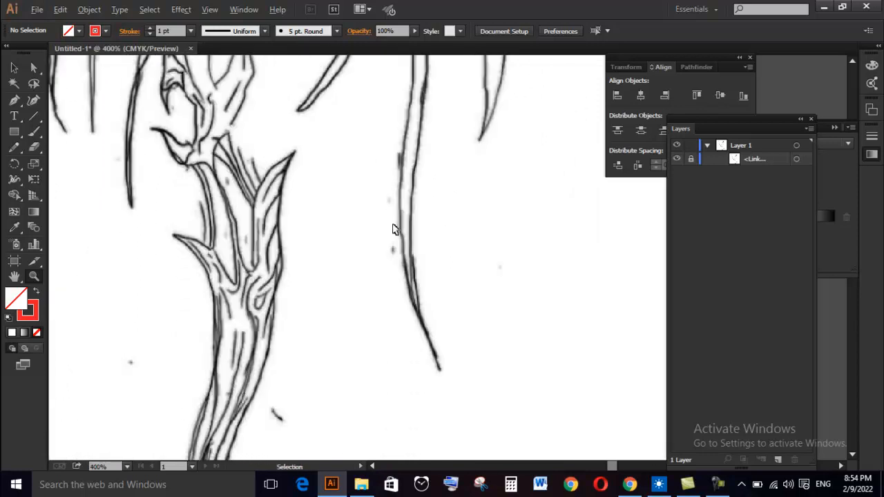
left_click(393, 229)
mouse_move(436, 282)
left_mouse_down()
mouse_move(432, 262)
mouse_move(438, 321)
mouse_move(439, 314)
left_mouse_up()
left_click(440, 219, "alt")
mouse_move(438, 193)
left_mouse_down()
mouse_move(430, 320)
mouse_move(438, 302)
left_mouse_up()
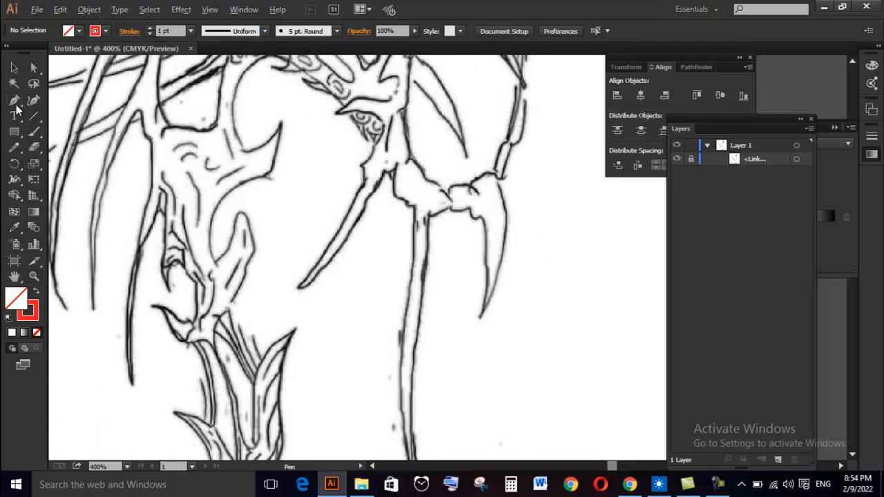
scroll(508, 211, "up", 1)
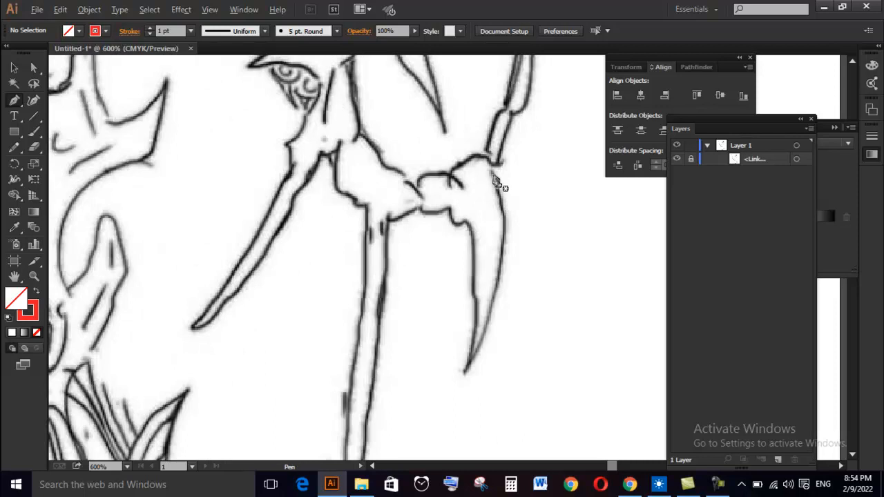
left_click_drag(492, 167, 495, 330)
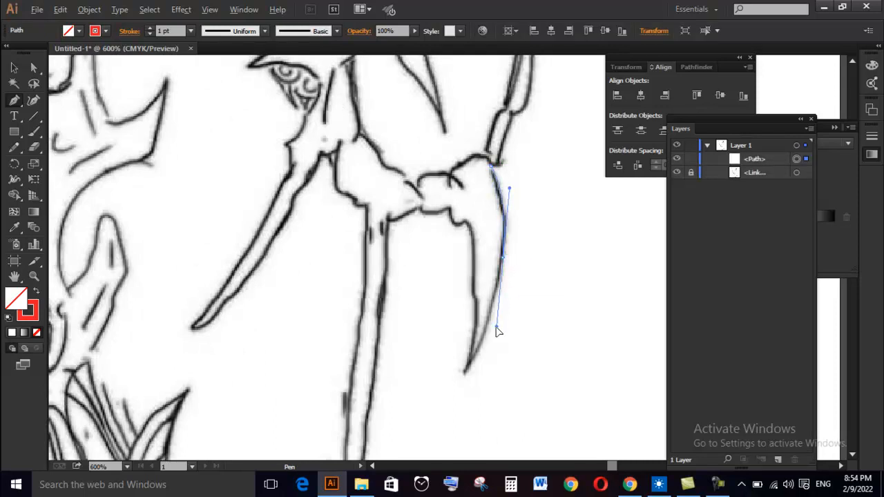
left_click_drag(468, 373, 467, 376)
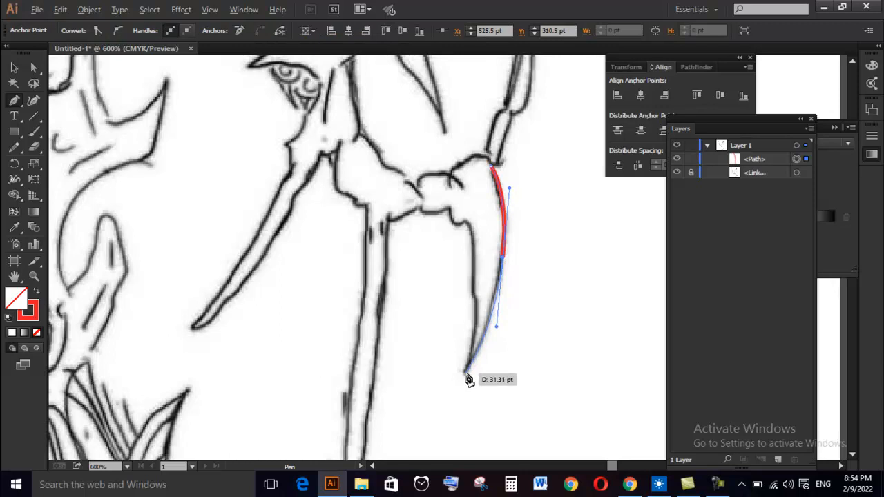
left_click(466, 373)
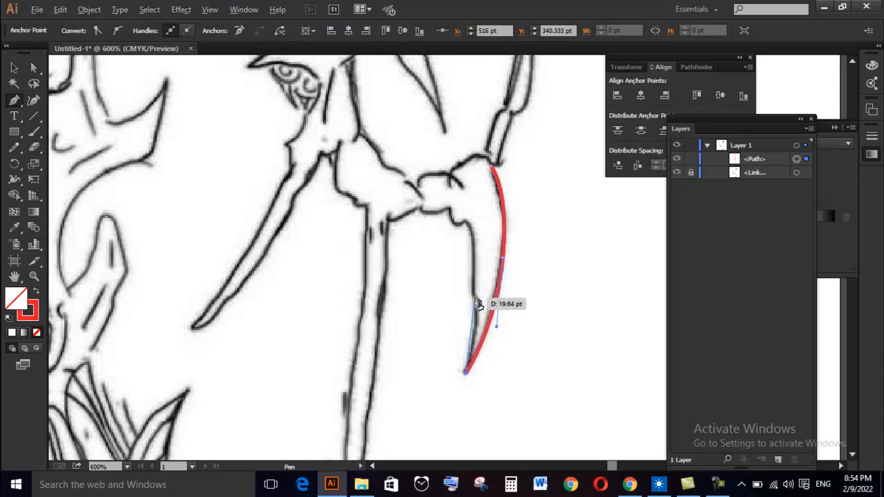
- Continue the path from the claw's tip up its inner edge and around the small notch at its base
scroll(479, 304, "up", 1)
scroll(473, 314, "down", 3)
mouse_move(482, 205)
left_mouse_down()
mouse_move(481, 187)
mouse_move(488, 210)
left_mouse_up()
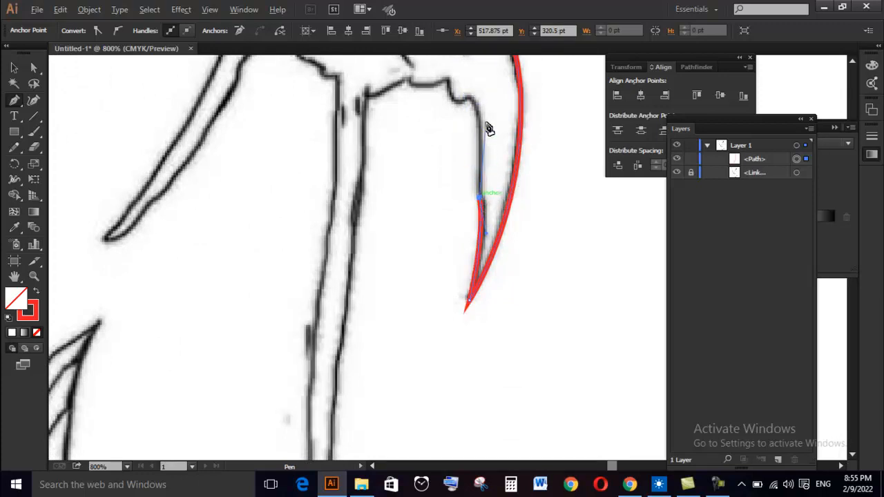
left_click(460, 109, "ctrl")
left_click_drag(459, 125, 462, 221)
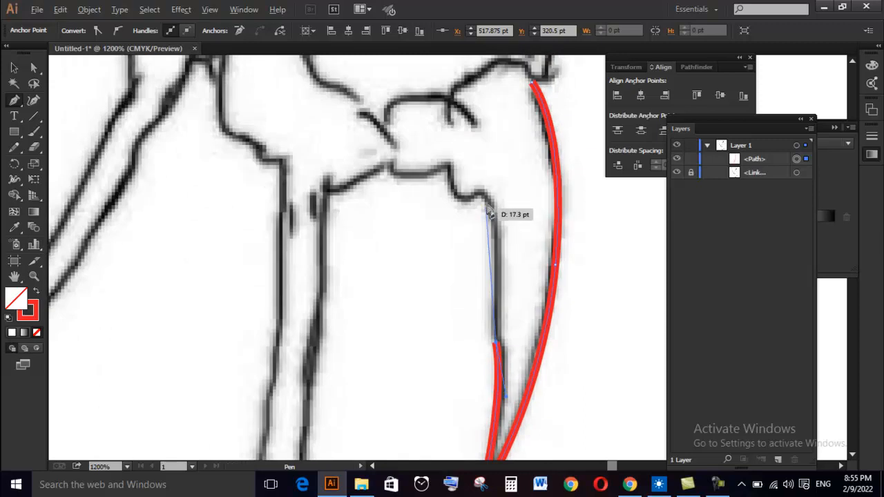
left_click_drag(482, 192, 449, 169)
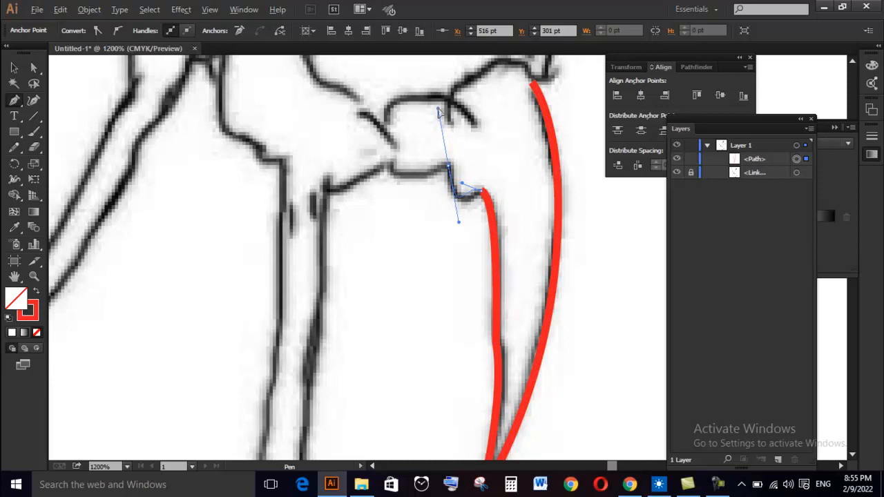
- Extend the path from the notch along the underside of the joint to its narrow middle
scroll(457, 207, "up", 1)
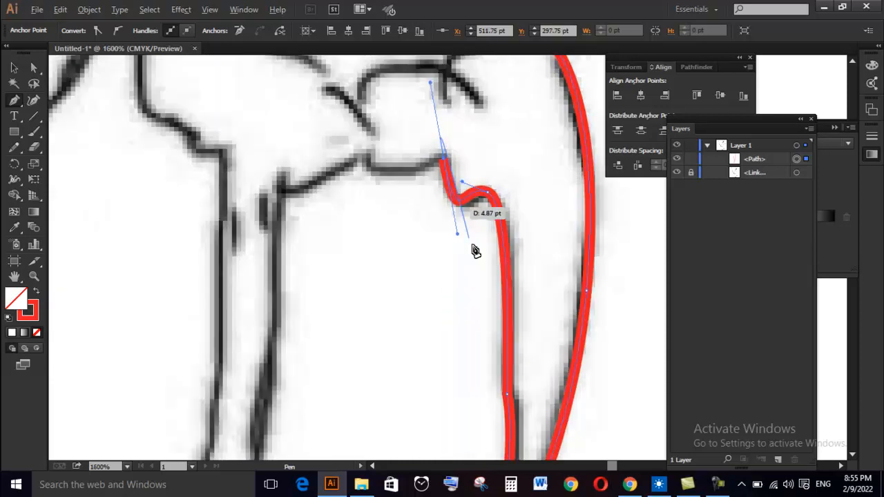
scroll(473, 255, "down", 1)
left_click_drag(432, 241, 394, 181)
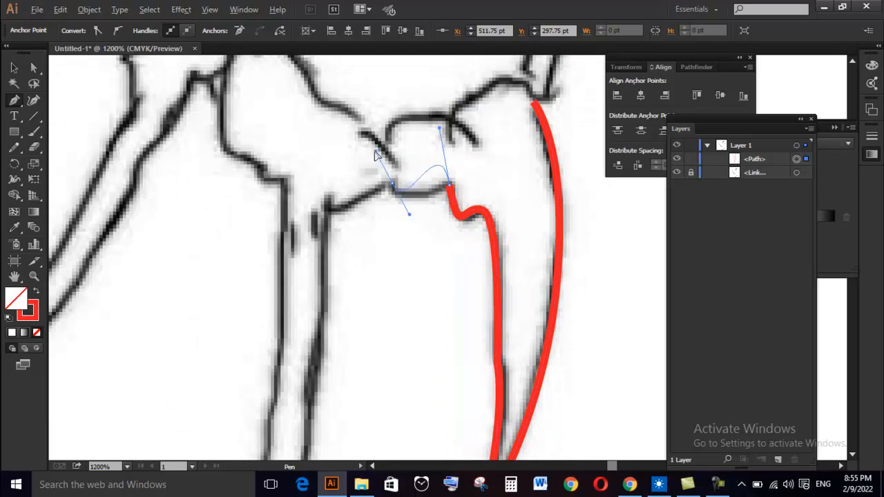
left_click_drag(375, 150, 375, 150)
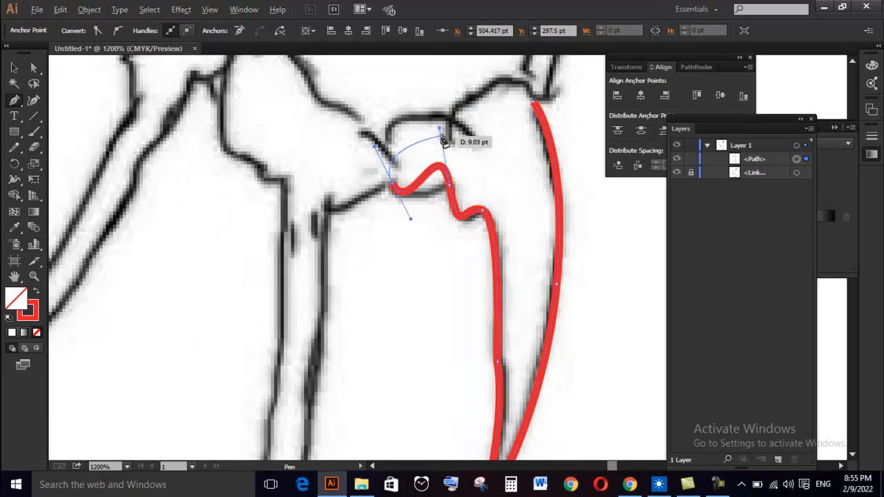
left_click_drag(439, 133, 388, 237)
- Extend the path to the top of the long tendril's right edge and adjust the curve handle to follow the sketch
key("ctrl+minus")
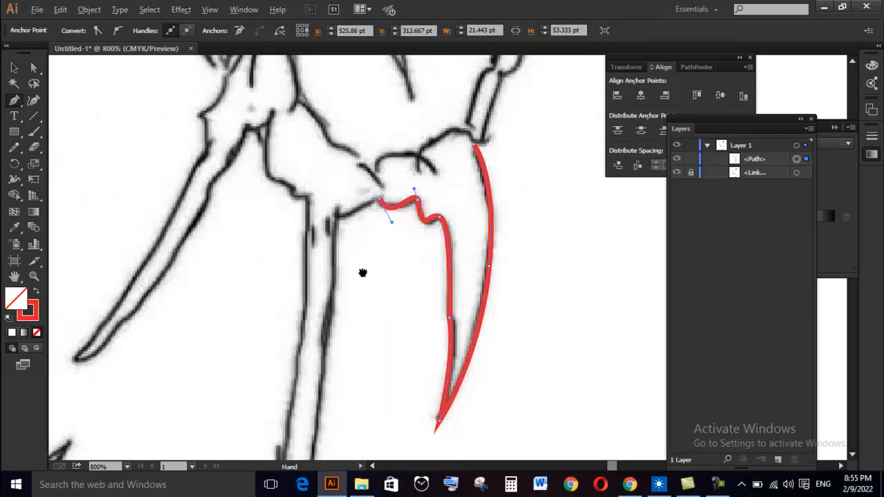
left_click_drag(361, 278, 363, 249)
key("ctrl+plus")
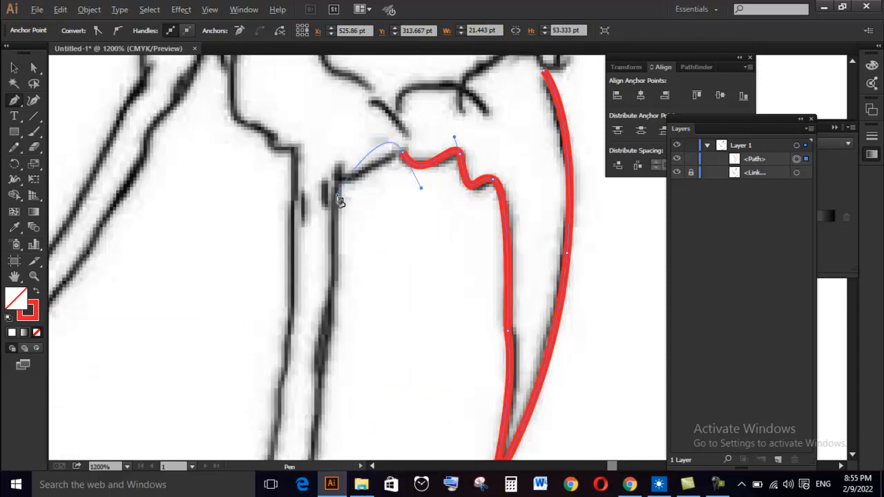
left_click_drag(335, 194, 354, 250)
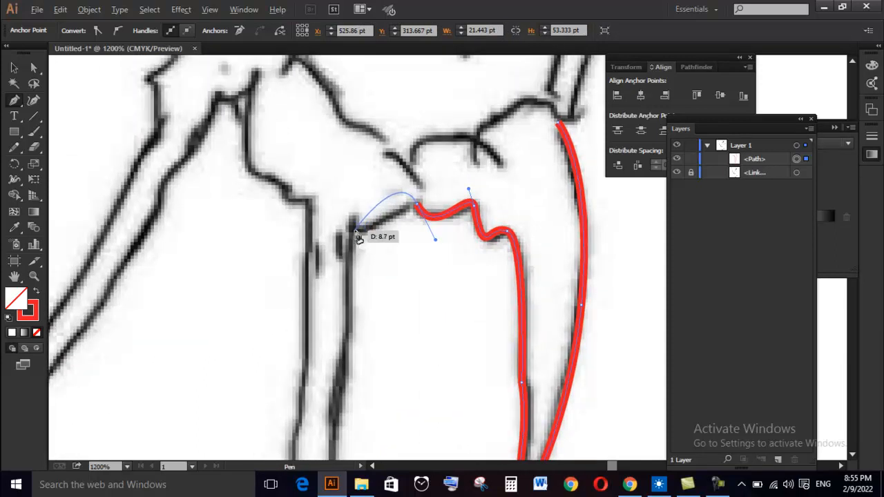
left_click(354, 232)
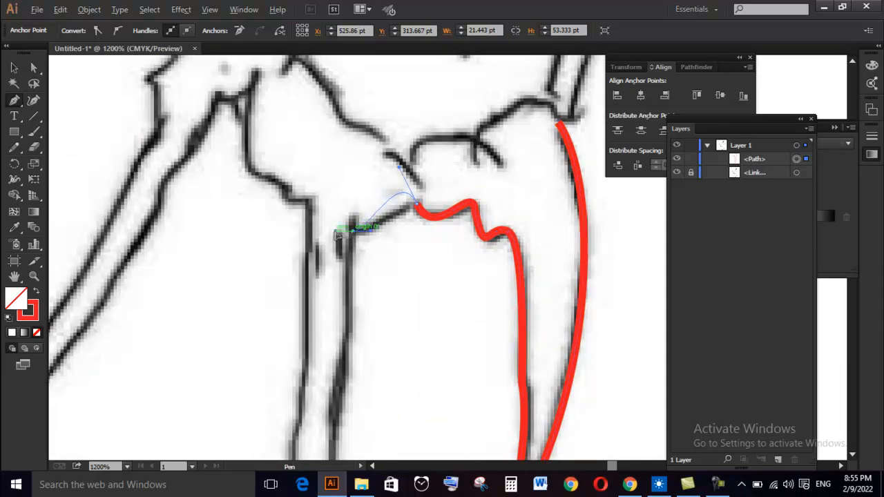
key("ctrl+plus")
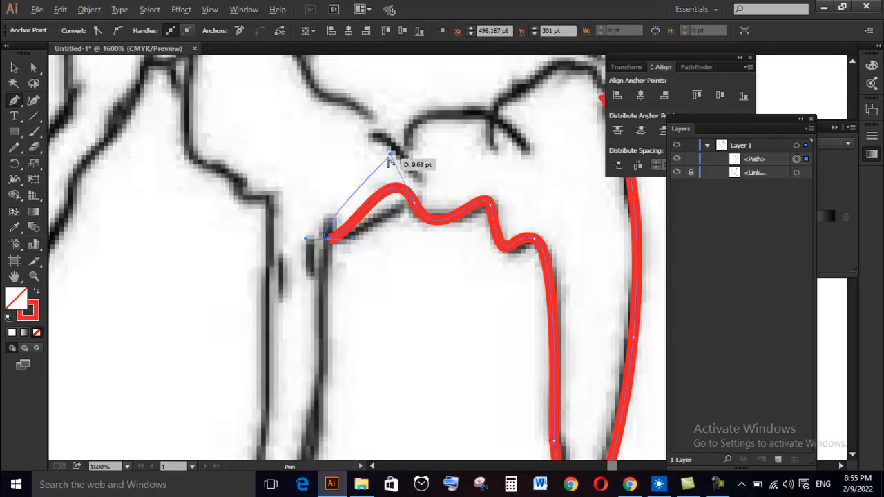
left_click(390, 167, "ctrl")
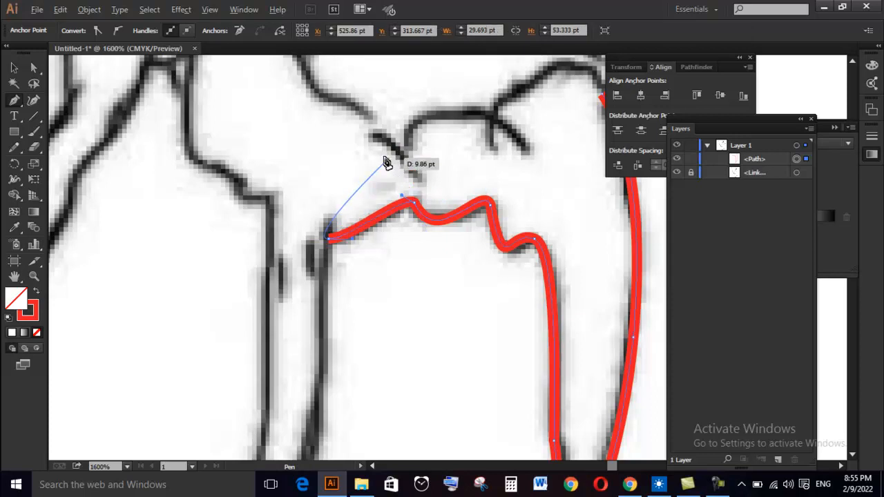
- Trace the upper part of the long tendril's right edge downward with further anchor points
scroll(373, 152, "down", 5)
scroll(375, 172, "left", 1)
scroll(375, 172, "down", 3)
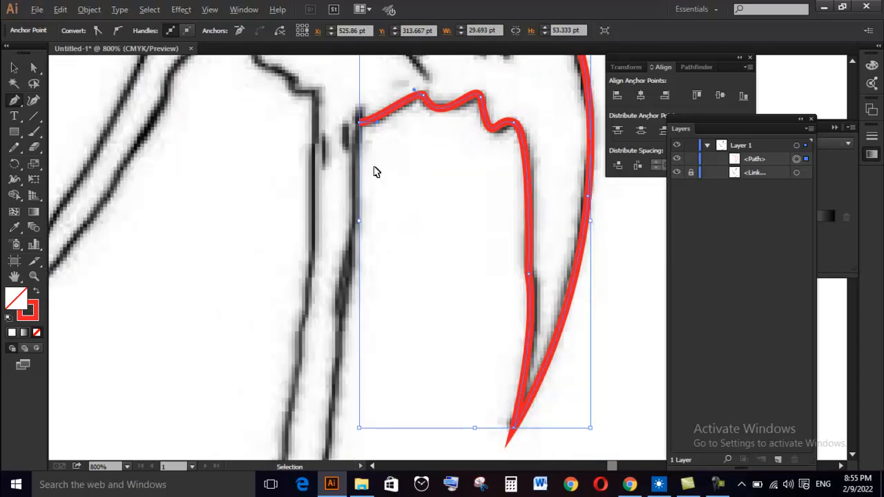
left_click_drag(383, 183, 389, 163)
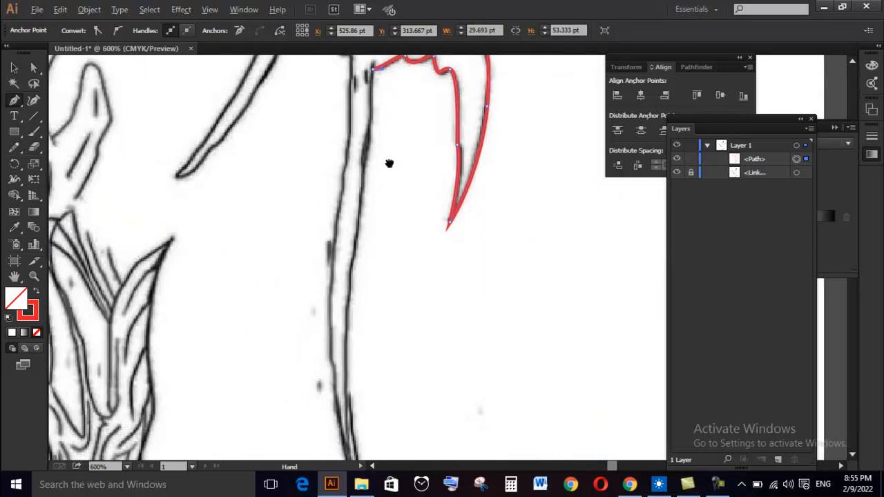
left_click(371, 141)
left_click(357, 225)
- Continue down the lower part of the long tendril's right edge to the point where its two edges meet
scroll(355, 207, "down", 5)
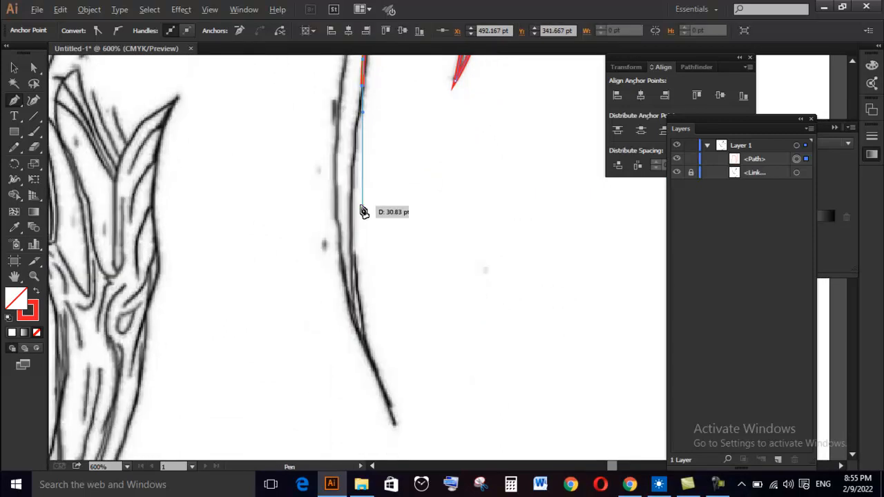
scroll(361, 207, "down", 1)
left_click_drag(377, 205, 390, 385)
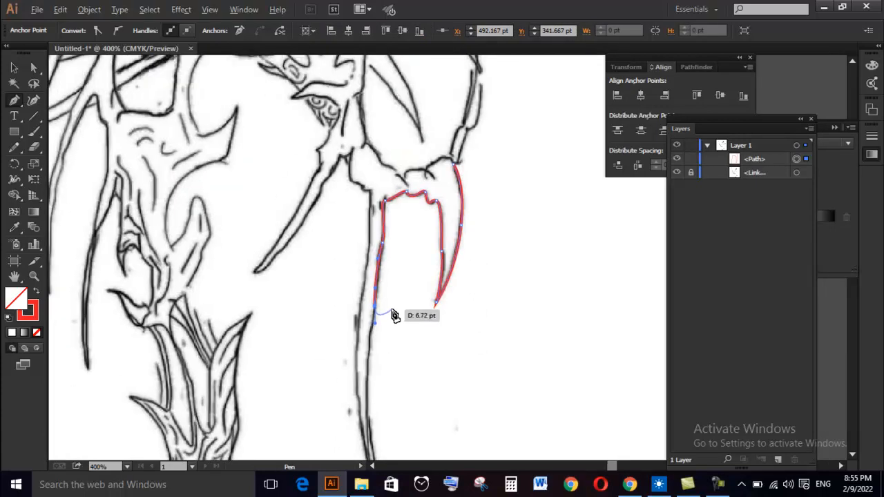
left_click_drag(400, 328, 395, 193)
left_click(357, 261)
left_click_drag(358, 296, 357, 289)
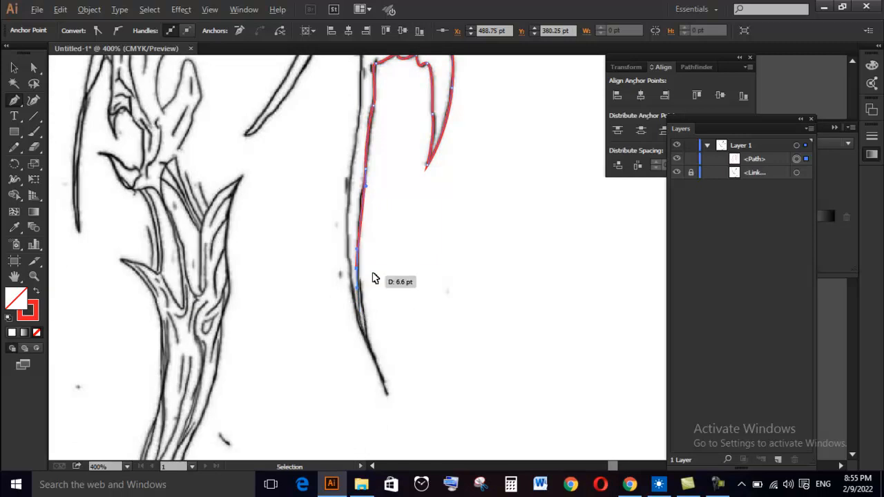
key("ctrl+plus")
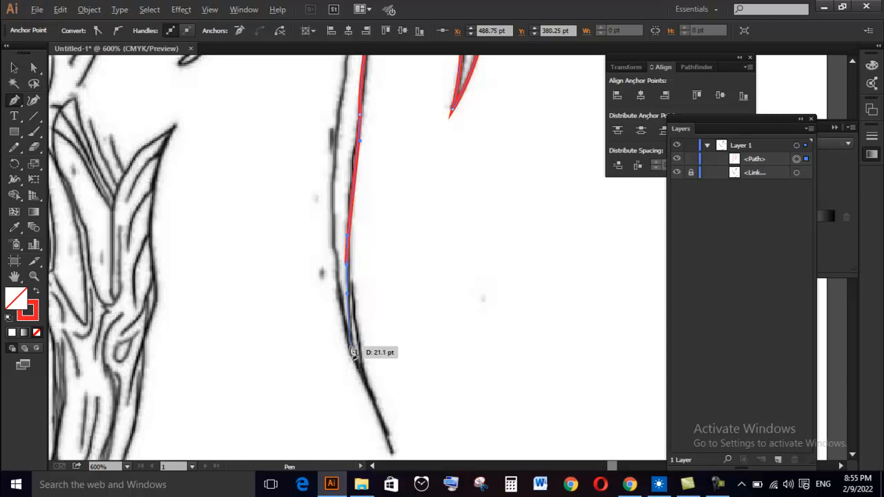
left_click(350, 347)
- Trace the long tendril's left edge upward from its lower end to the corner at its top
left_click(336, 241)
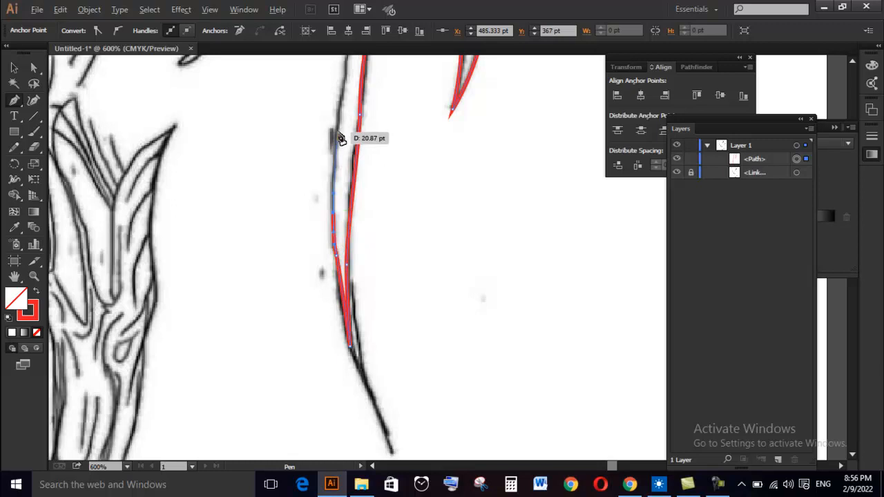
scroll(340, 138, "up", 3)
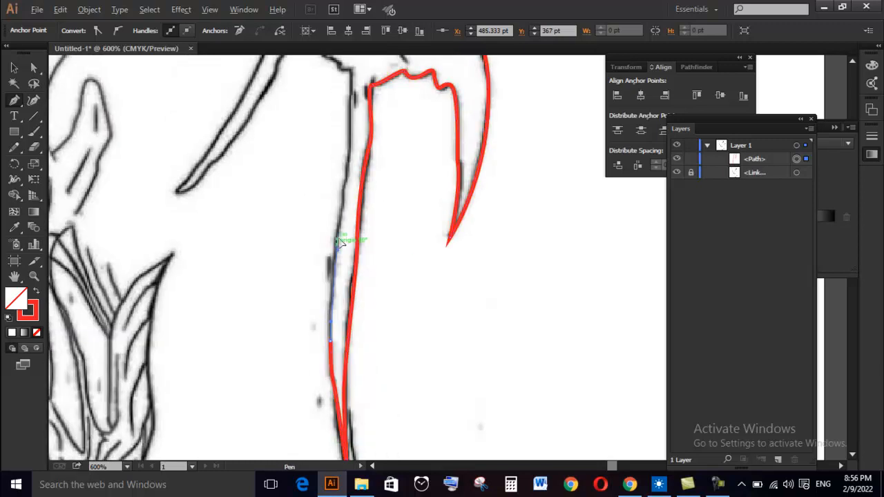
left_click(345, 189)
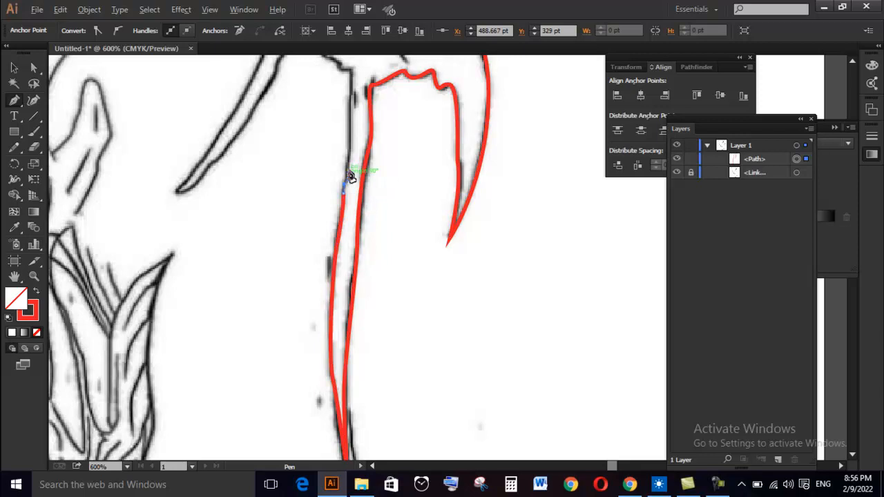
left_click_drag(352, 160, 375, 236)
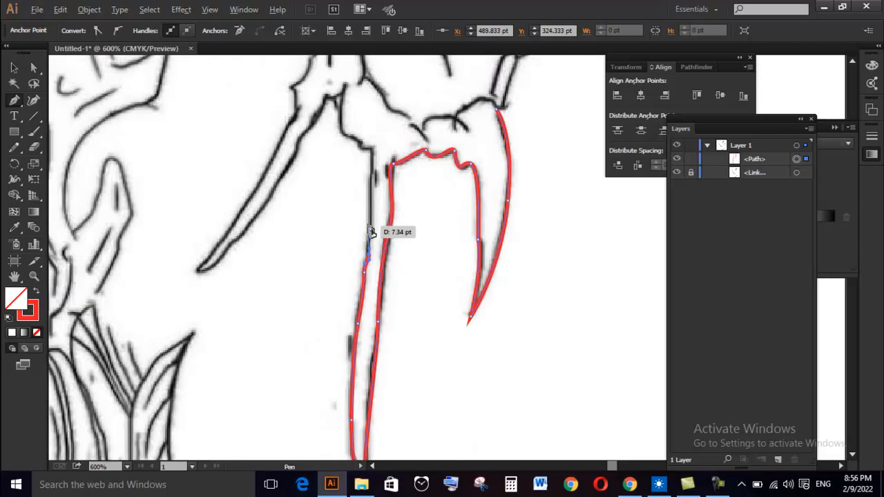
left_click(371, 175)
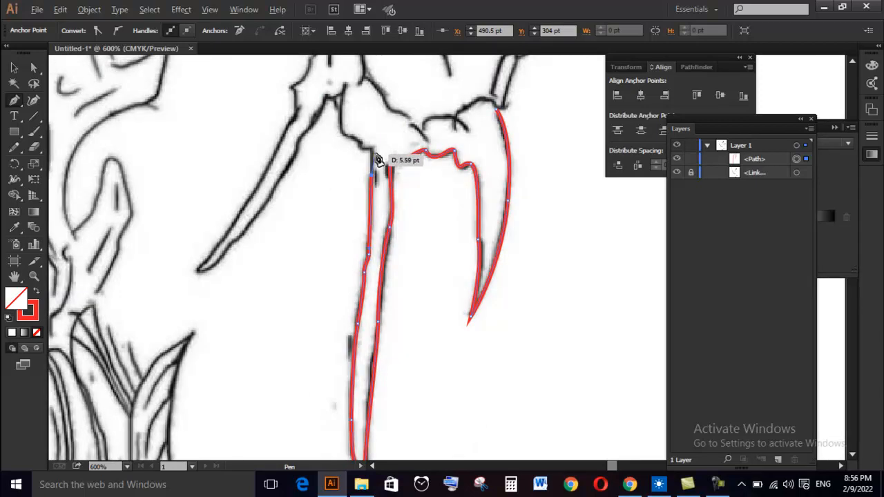
left_click(372, 148)
- Extend the path along the stepped edge from the tendril's top corner to the base of the short vertical line
scroll(363, 148, "up", 4)
left_click_drag(365, 156, 398, 274)
left_click_drag(379, 242, 373, 207)
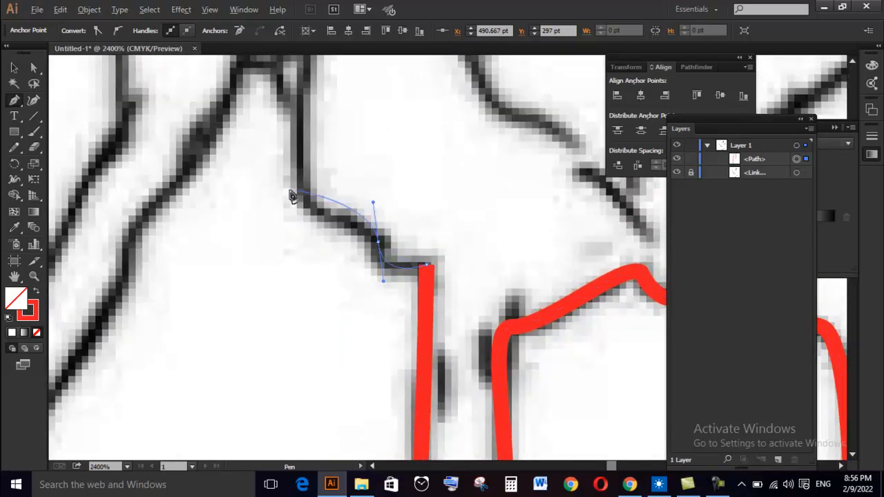
left_click_drag(300, 181, 297, 146)
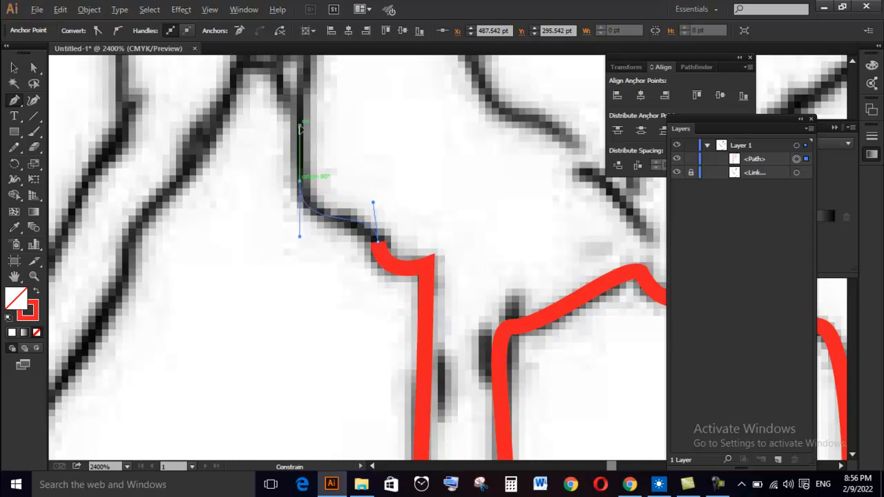
- Continue up the short vertical line to the spike tip and curve back down to the peak of the slanted tendril
left_click_drag(288, 224, 312, 475)
scroll(351, 323, "down", 1)
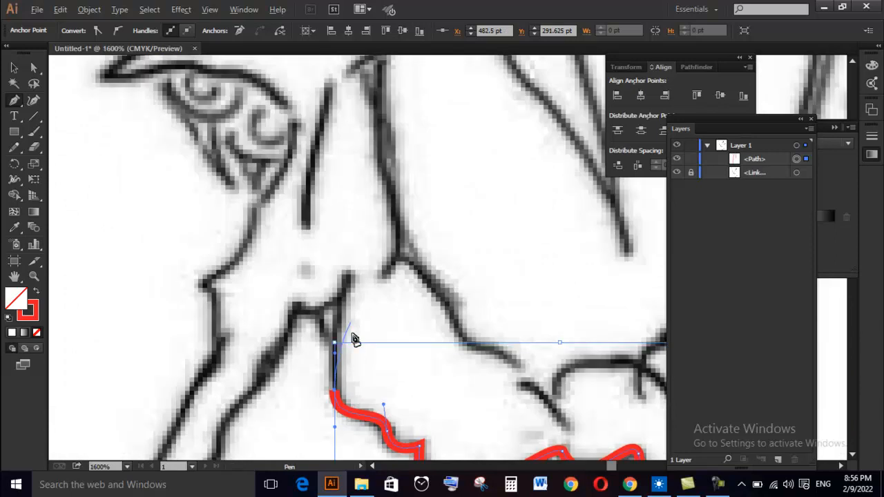
left_click_drag(352, 361, 352, 317)
scroll(352, 318, "down", 2)
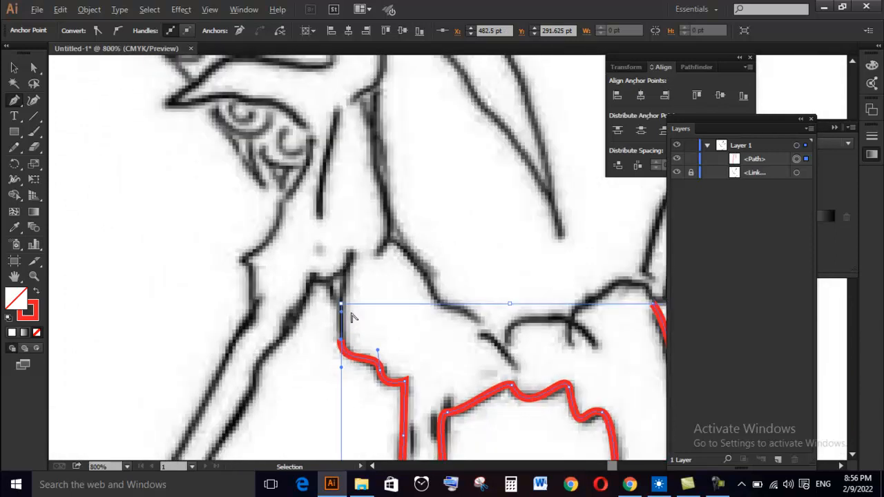
scroll(377, 366, "down", 2)
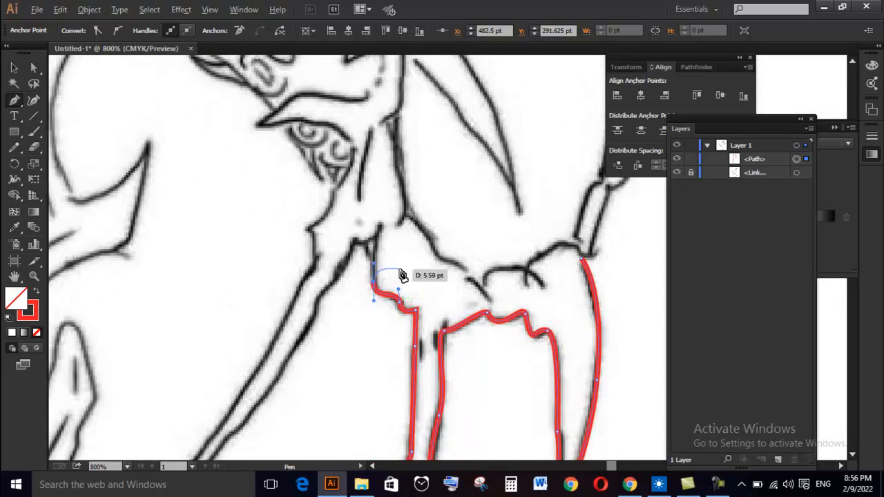
scroll(384, 231, "up", 1)
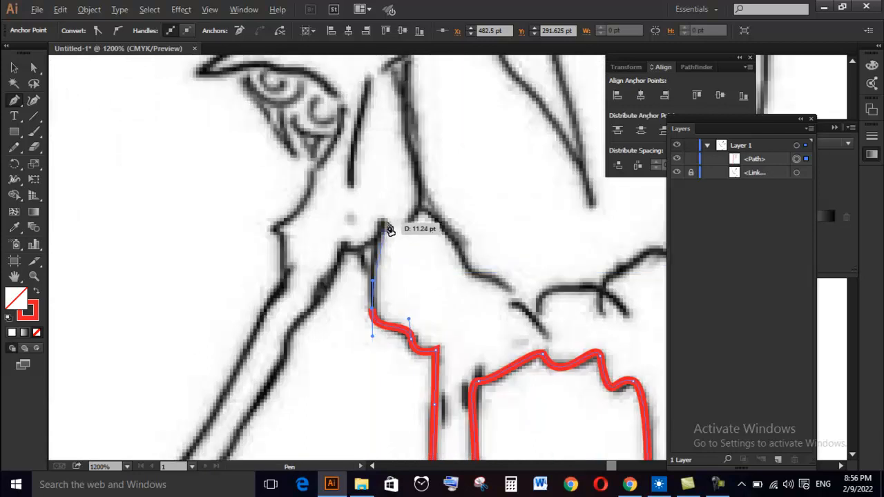
left_click(384, 225)
left_click_drag(390, 211, 391, 210)
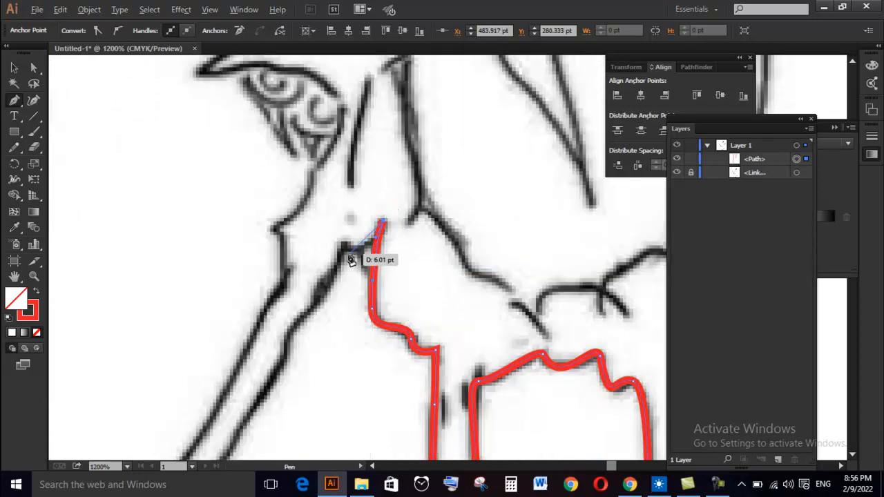
mouse_move(355, 250)
left_mouse_down()
mouse_move(343, 245)
mouse_move(331, 321)
mouse_move(349, 282)
mouse_move(381, 293)
left_mouse_up()
- Draw a separate short curve across the small notch beneath the spike, overlapping the outline at both ends, and deselect it
scroll(384, 223, "up", 2)
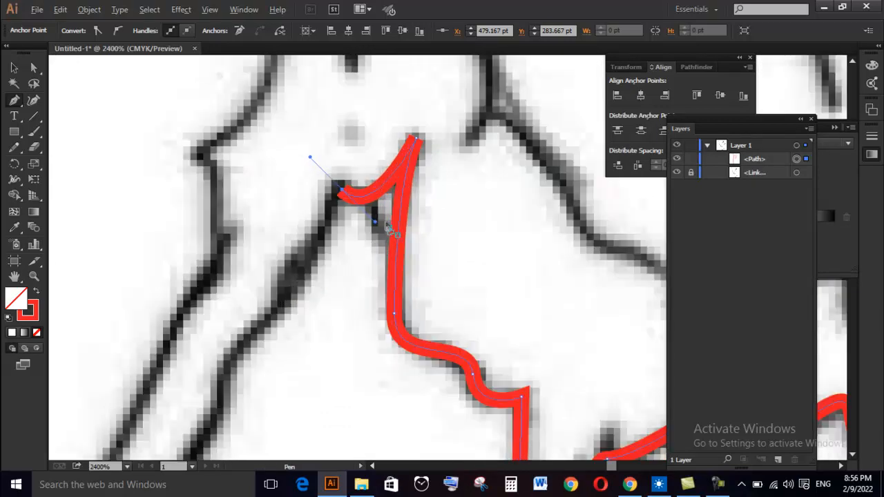
left_click(361, 172)
left_click_drag(419, 257, 483, 270)
key("v")
left_click(435, 282)
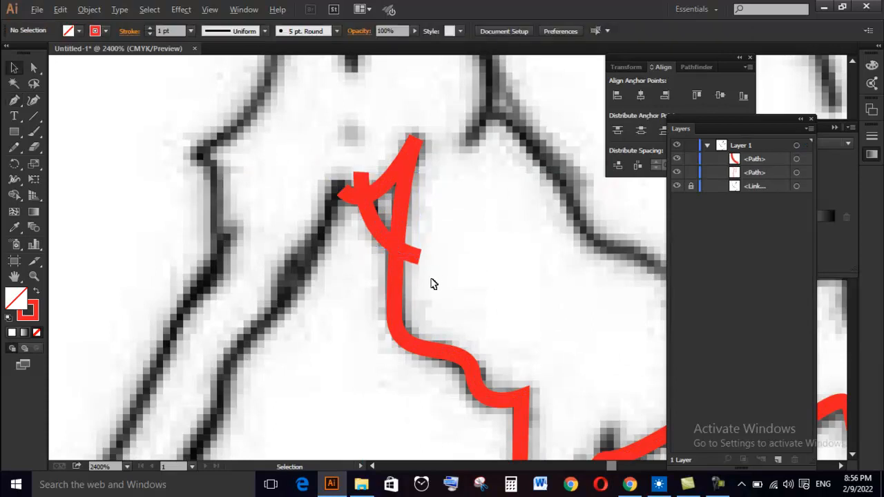
- Select the notch curve and the outline together and trim off the curve's two overhanging ends with the Shape Builder tool
left_click_drag(353, 169, 353, 168)
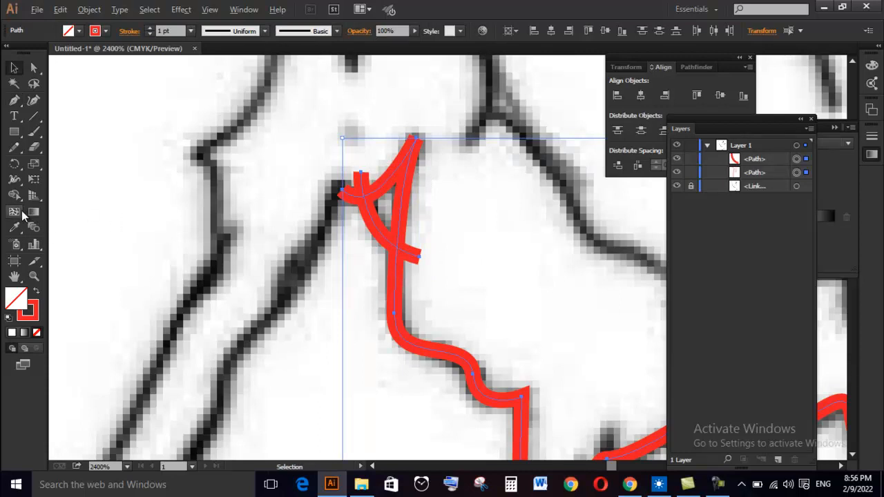
left_click(18, 197)
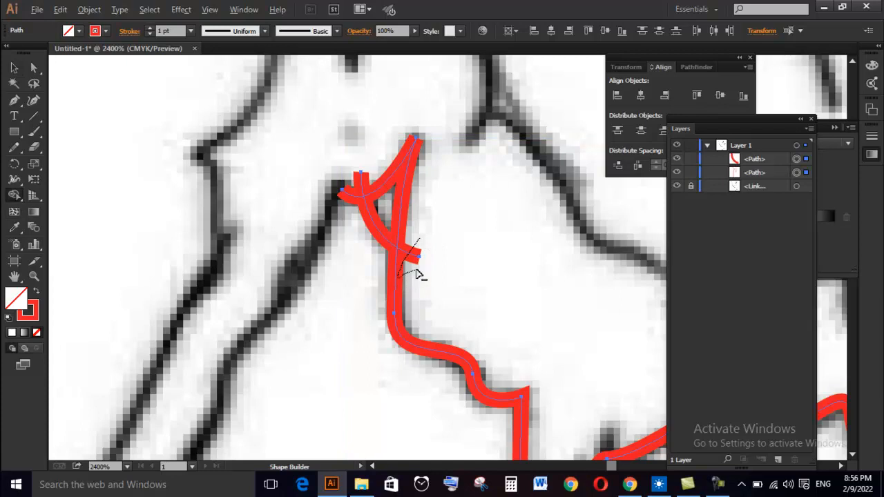
left_click_drag(417, 275, 436, 292)
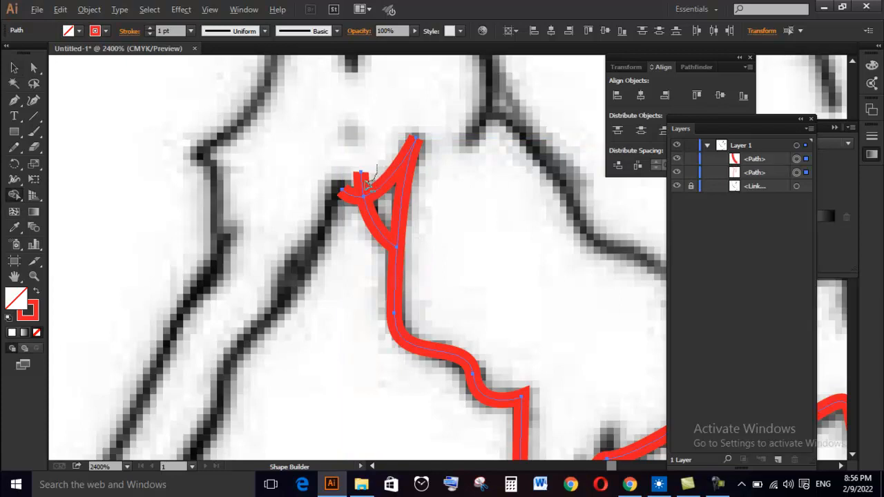
left_click_drag(331, 181, 425, 245)
- Resume the outline with the Pen tool from its open end and trace the upper part of the slanted tendril's right edge
key("p")
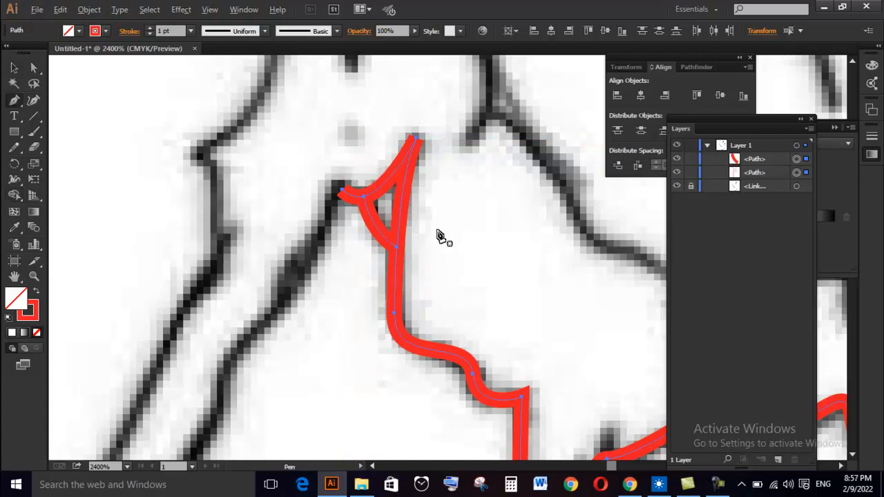
left_click(342, 193)
left_click_drag(325, 241, 359, 237)
left_click(333, 261)
left_click_drag(298, 304, 386, 200)
- Continue down the slanted tendril's right edge with curved anchor points and place an anchor at its tip
scroll(391, 232, "down", 3)
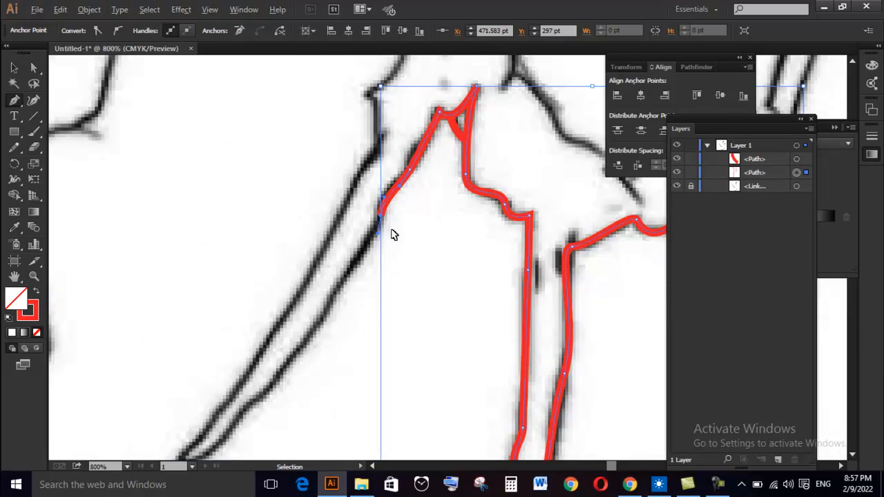
scroll(391, 233, "down", 2)
left_click_drag(379, 277, 414, 213)
scroll(399, 218, "up", 1)
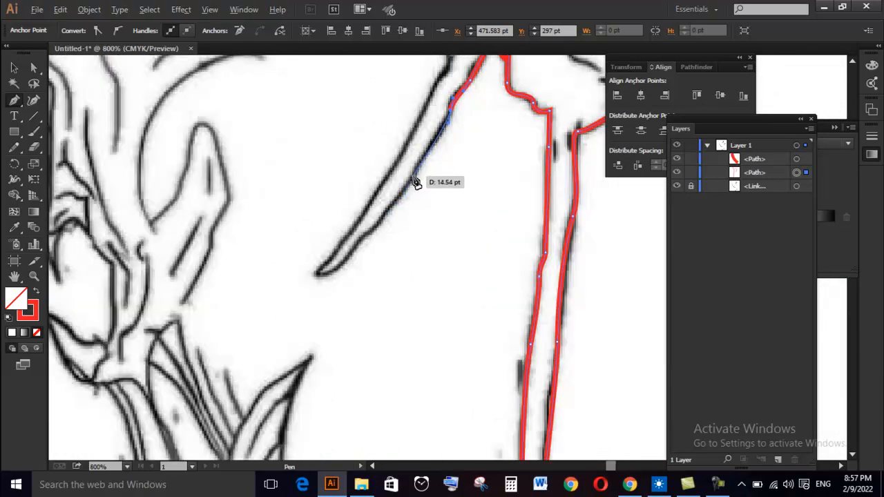
left_click_drag(413, 178, 412, 178)
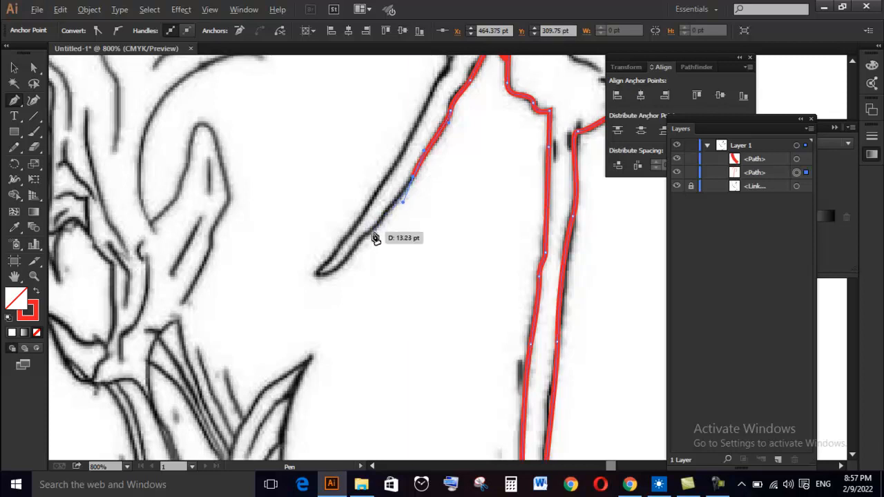
scroll(373, 235, "up", 1)
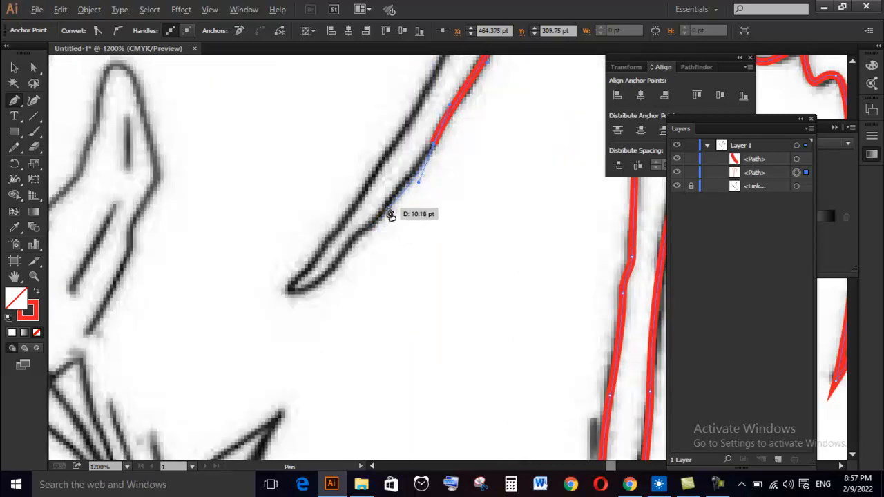
left_click_drag(385, 211, 351, 262)
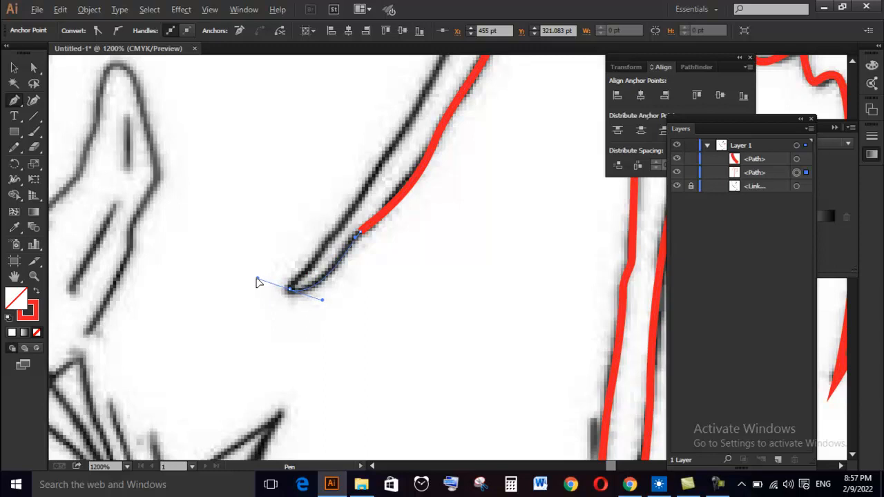
left_click_drag(259, 285, 258, 283)
- Round the slanted tendril's tip onto its left edge and shorten the tip's curve handle to fit the sketch
scroll(339, 232, "up", 2)
left_click_drag(352, 180, 360, 150)
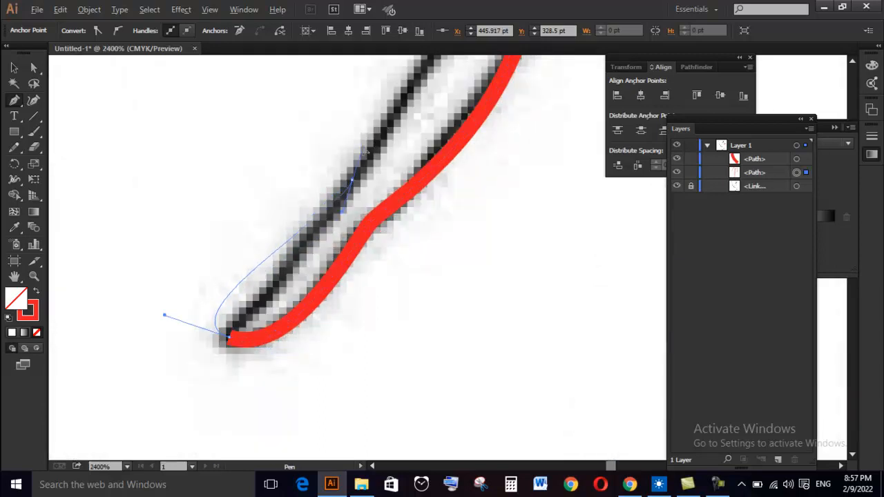
left_click_drag(385, 114, 385, 114)
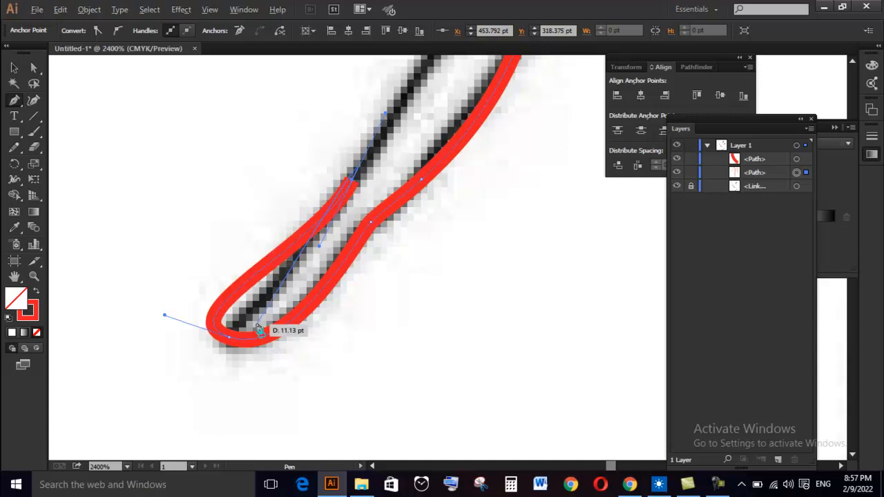
left_click_drag(164, 319, 218, 329)
left_click_drag(342, 139, 270, 358)
- Trace the slanted tendril's left edge upward to the bend at its top
scroll(270, 355, "down", 1)
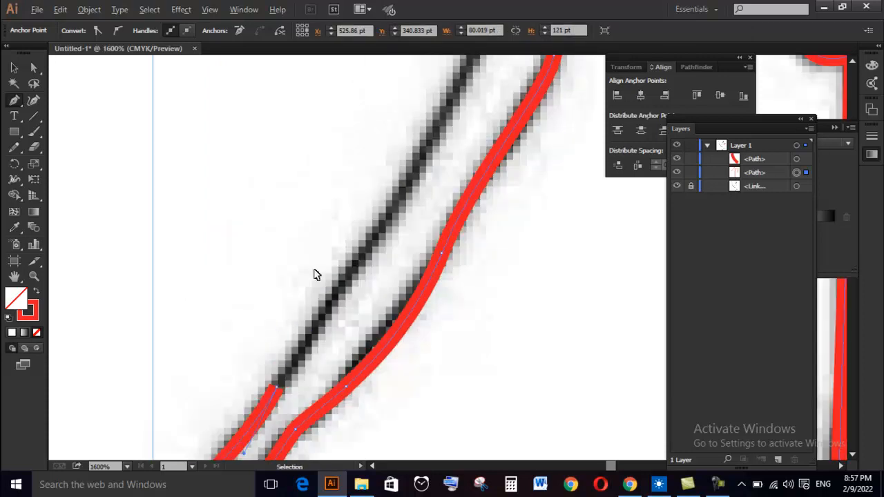
mouse_move(361, 219)
left_mouse_down()
mouse_move(337, 278)
mouse_move(366, 235)
left_mouse_up()
left_click_drag(378, 199, 378, 199)
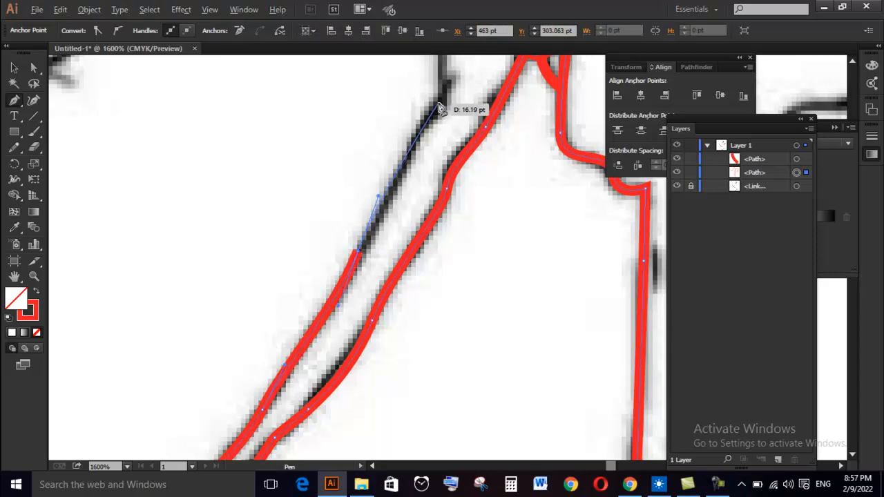
left_click_drag(456, 85, 425, 259)
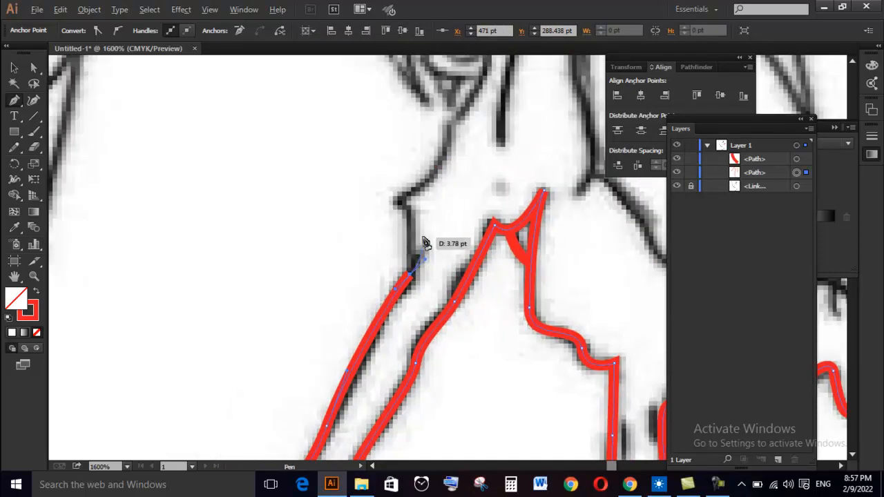
- Trace the short edge above the bend and around the small pointed bump onto the curve above it
left_click(406, 201)
scroll(406, 198, "up", 2)
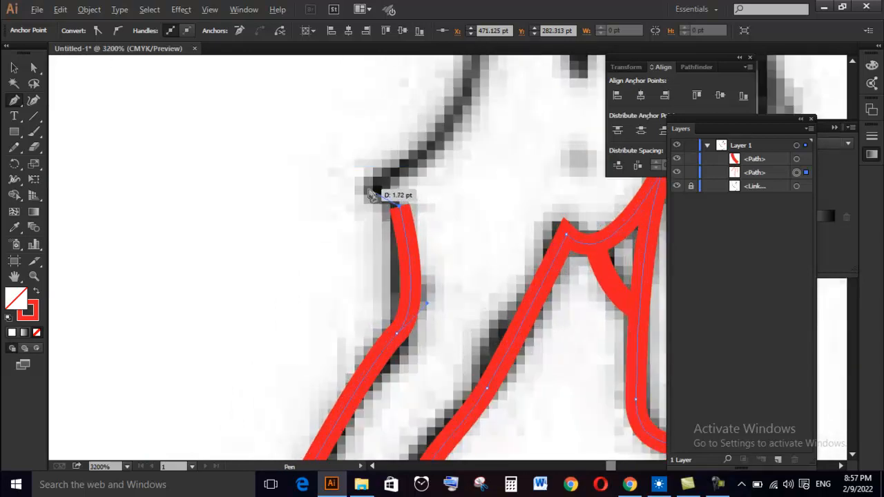
left_click_drag(370, 195, 377, 167)
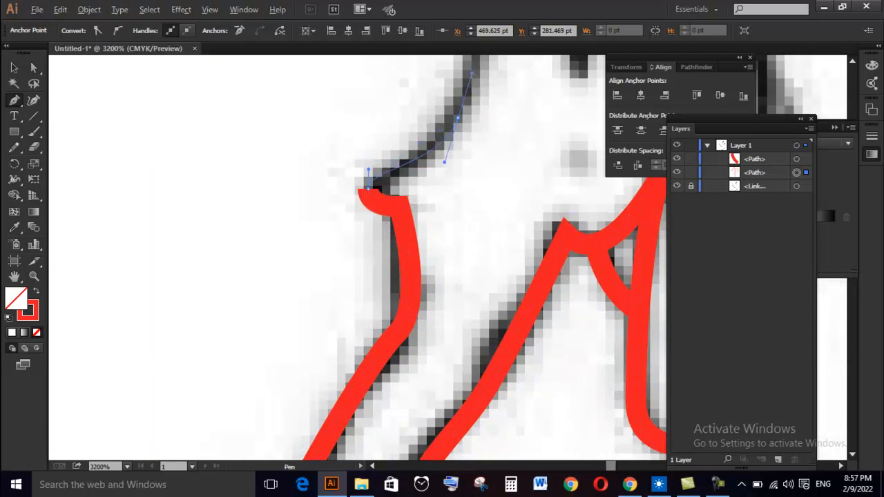
left_click_drag(469, 84, 437, 288)
- Extend the path from the curve above the bump up along the right border of the swirl-patterned area
key("ctrl+minus")
key("ctrl+minus")
key("ctrl+minus")
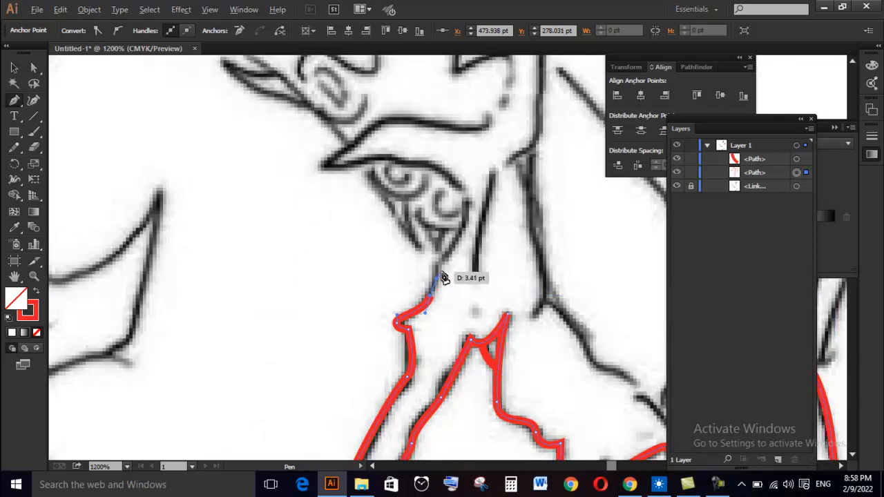
key("ctrl+minus")
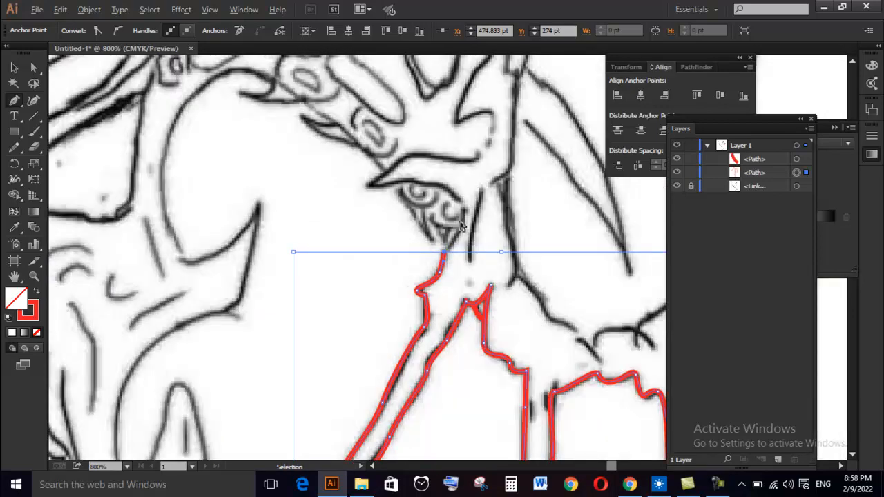
mouse_move(468, 290)
left_mouse_down()
mouse_move(373, 158)
mouse_move(292, 173)
mouse_move(347, 222)
mouse_move(317, 226)
left_mouse_up()
key("ctrl+minus")
key("ctrl+minus")
key("ctrl+minus")
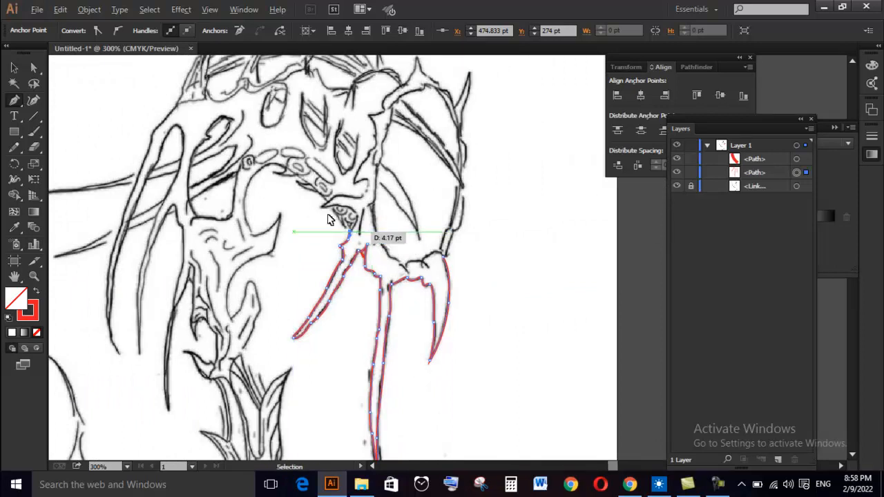
key("ctrl+plus")
key("ctrl+plus")
key("ctrl+plus")
key("ctrl+plus")
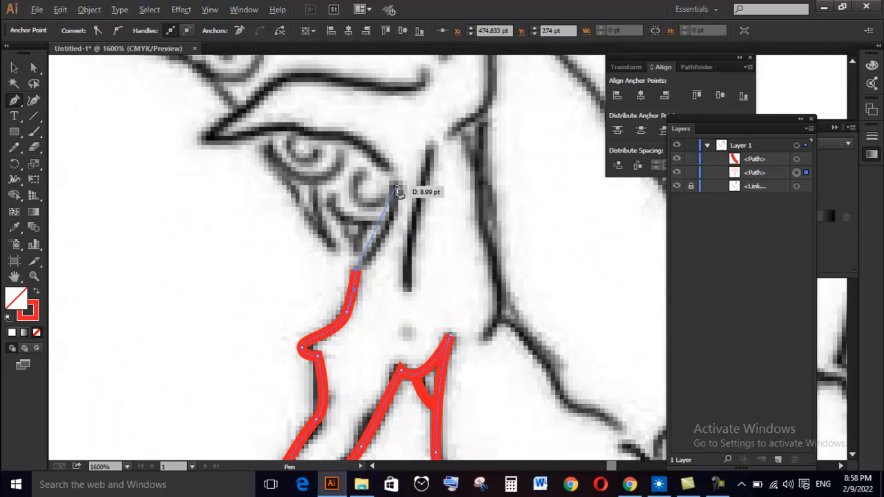
mouse_move(396, 184)
left_mouse_down()
mouse_move(390, 144)
mouse_move(399, 127)
left_mouse_up()
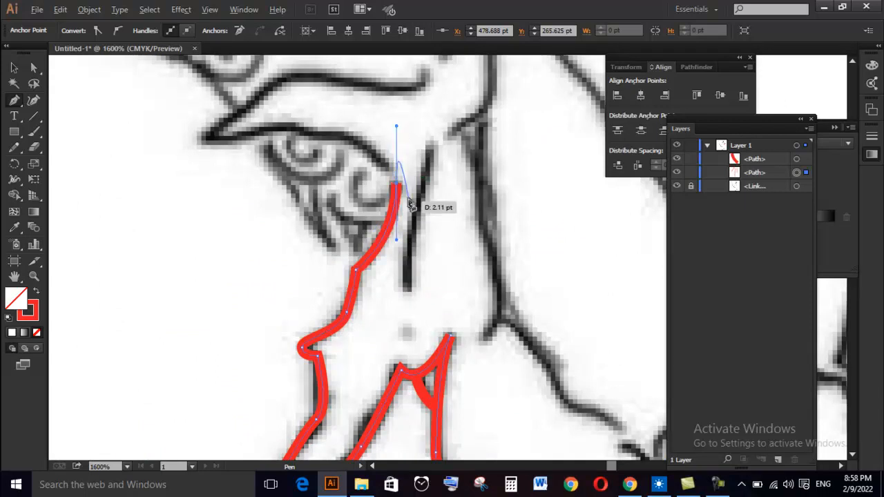
- End the tendril path beside the swirl-patterned area and give its stroke round caps and round joins
left_click(397, 184)
key("v")
left_click(412, 325)
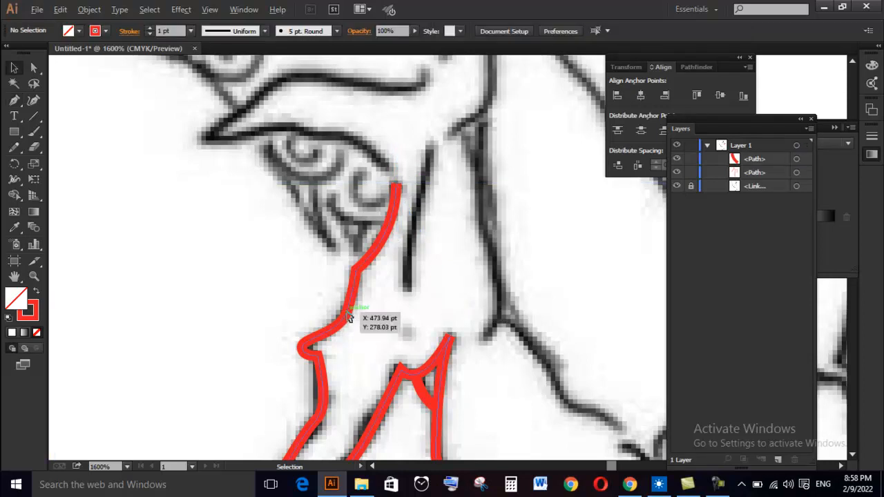
left_click(350, 309)
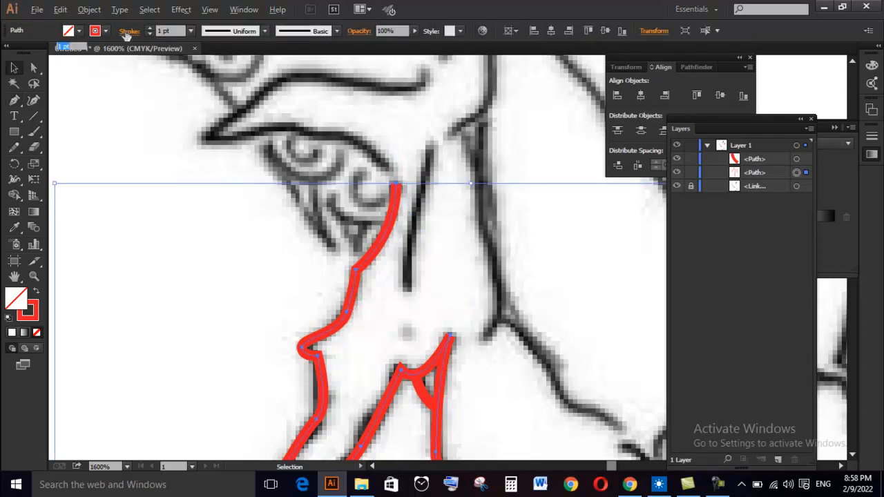
left_click(129, 31)
left_click(65, 66)
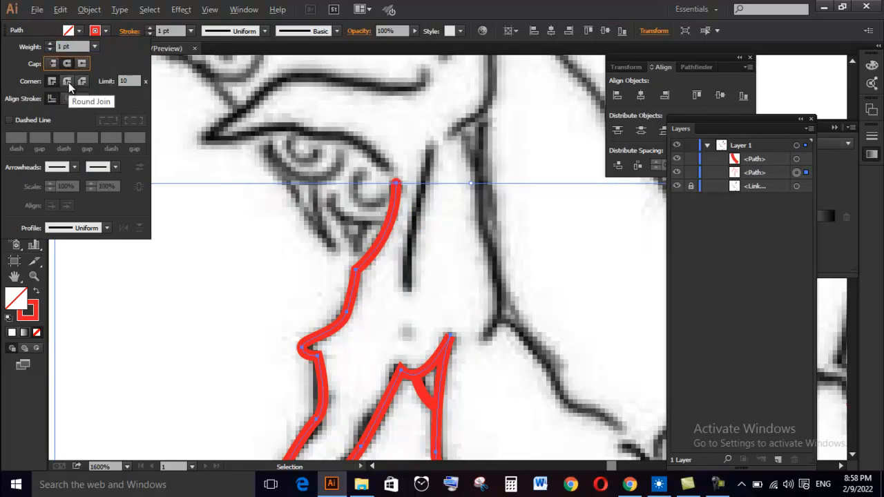
left_click(68, 83)
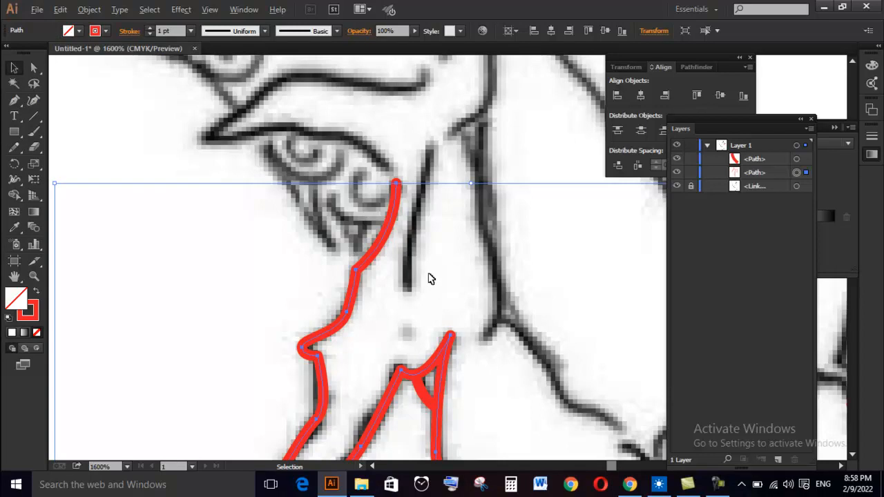
scroll(433, 297, "up", 2)
left_click(435, 301)
- Trace a new Pen path along the upper border of the swirl-patterned area, from its right end to the sharp tip
key("p")
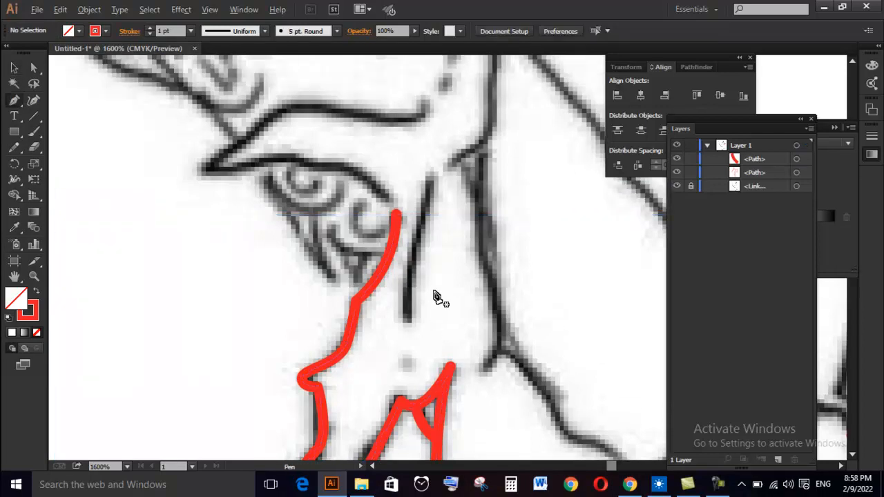
scroll(405, 249, "down", 1)
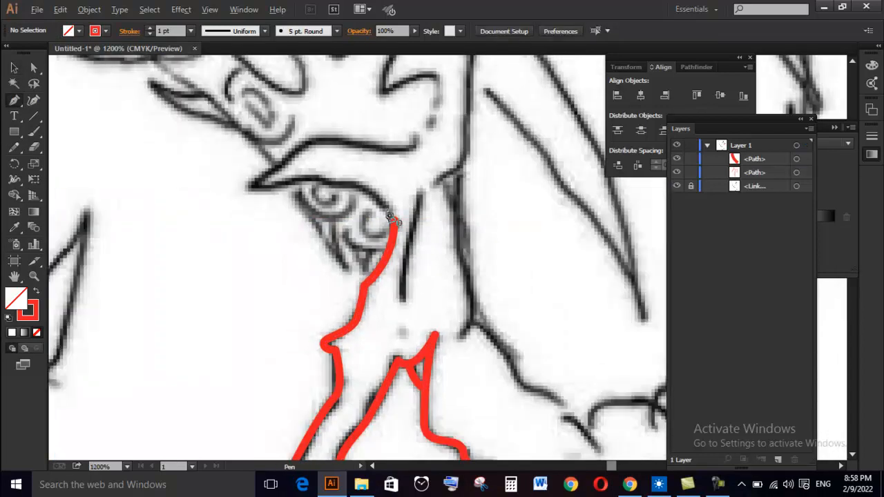
left_click(391, 213)
scroll(406, 221, "up", 3)
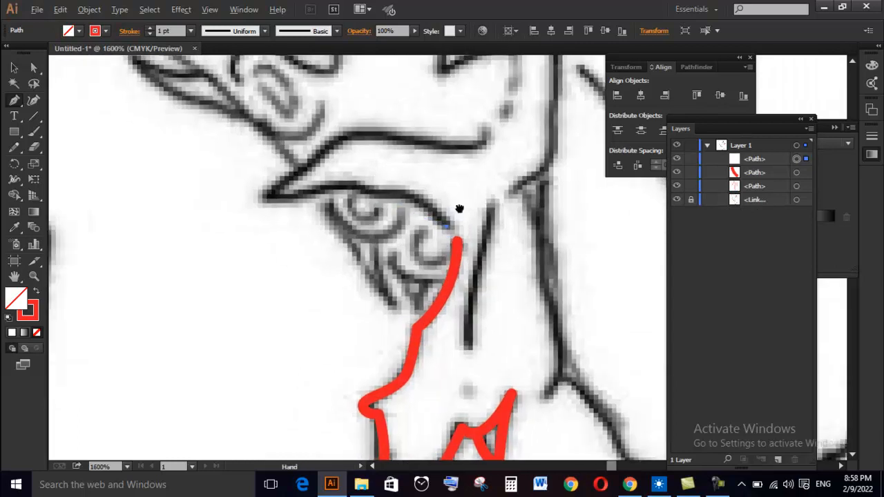
key("Tab")
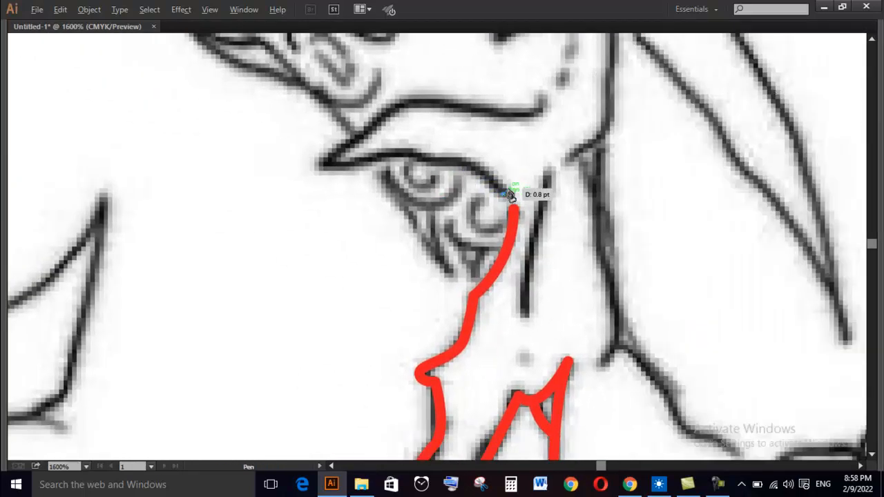
left_click_drag(513, 191, 585, 181)
left_click_drag(523, 150, 495, 145)
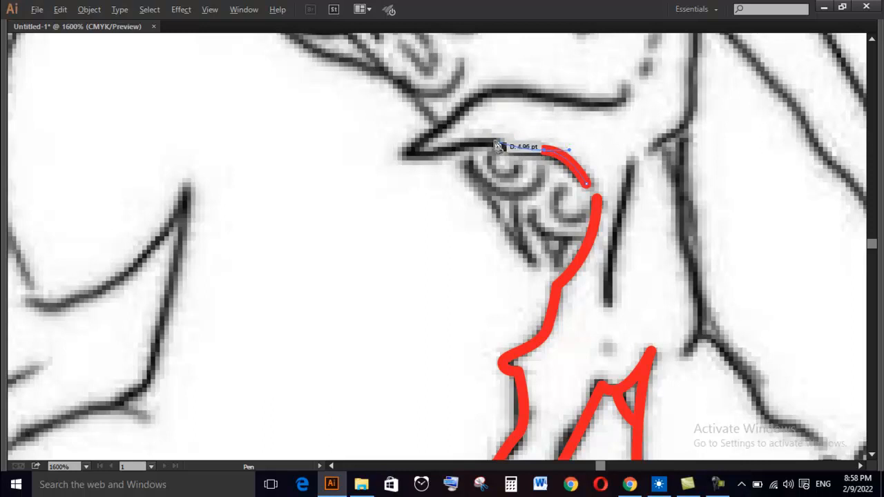
left_click(494, 140)
left_click(462, 140)
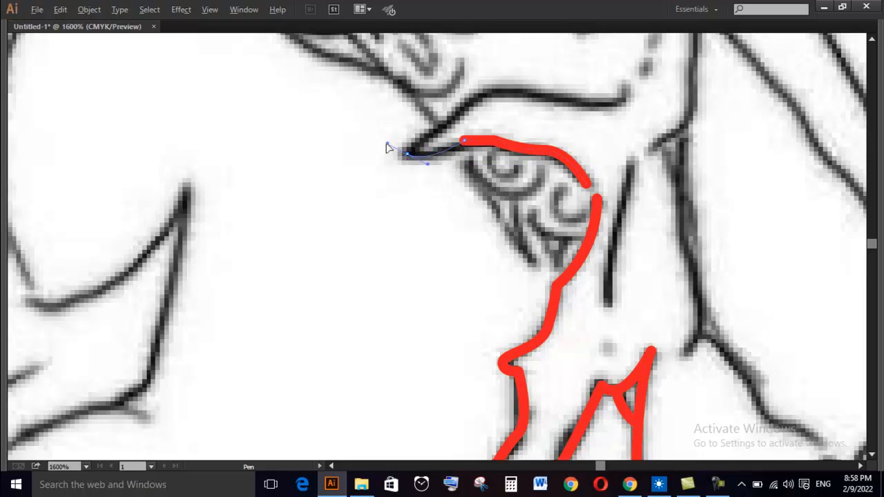
left_click_drag(362, 151, 362, 150)
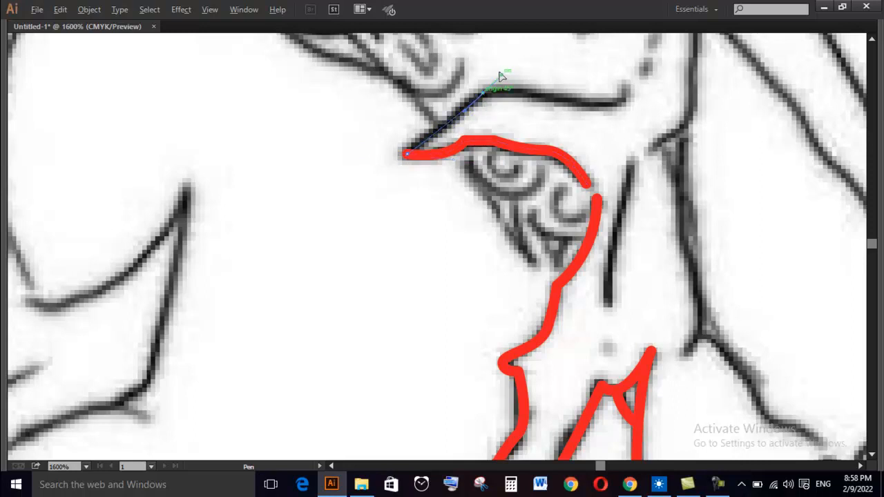
- Continue the path from the sharp tip up the slanted edge and along the upper line to its short hooked end
left_click_drag(482, 91, 511, 73)
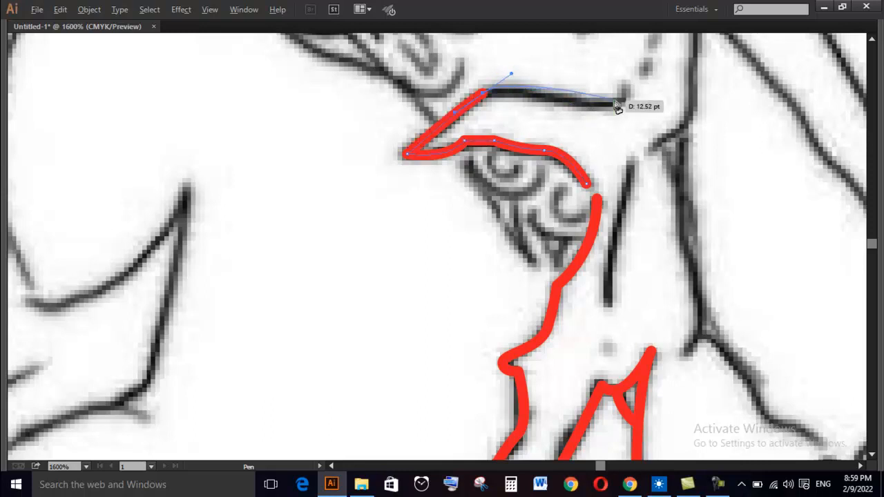
left_click_drag(624, 102, 490, 223)
key("ctrl+plus")
key("ctrl+plus")
key("space")
key("v")
scroll(568, 169, "down", 5)
key("p")
key("space")
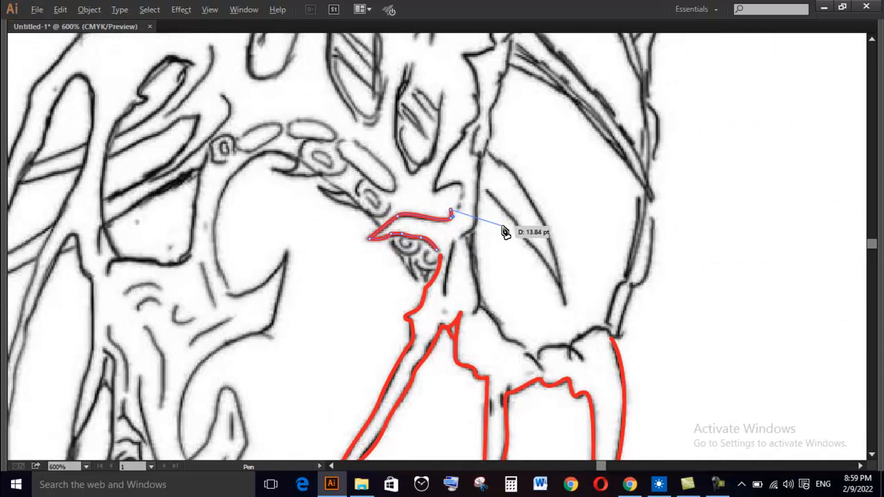
scroll(462, 215, "up", 2)
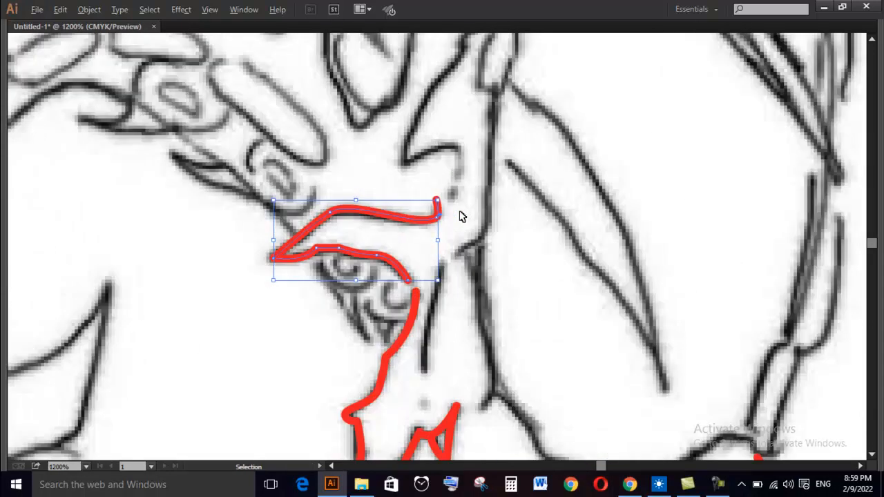
- Draw the short dash above the hooked end and trace the curve beyond it around the sharp corner to a short vertical edge
left_click(453, 192)
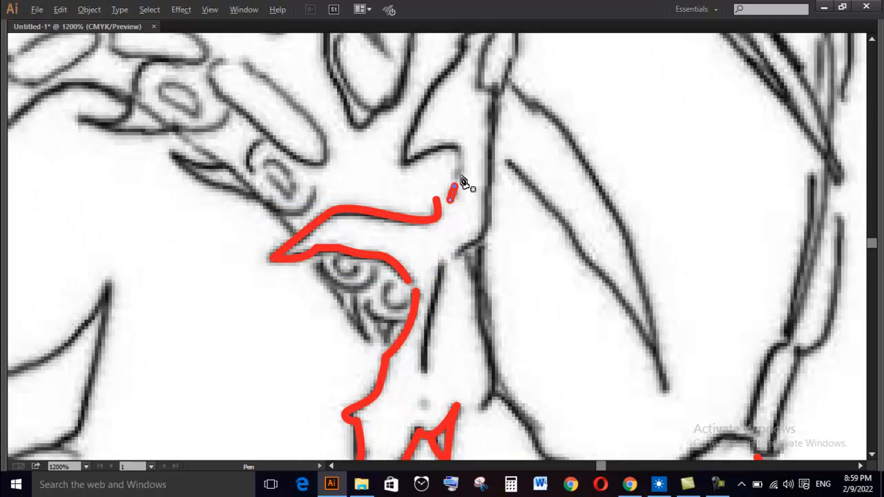
left_click(459, 174)
scroll(440, 145, "up", 1)
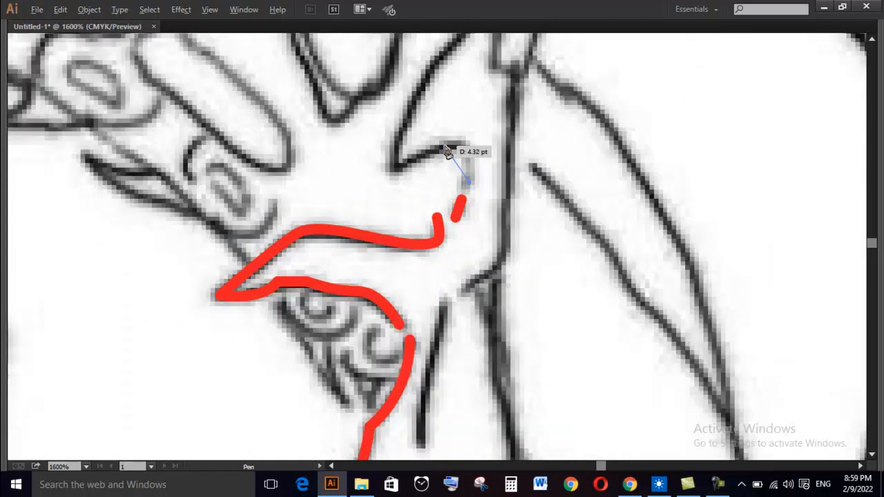
left_click_drag(417, 150, 414, 149)
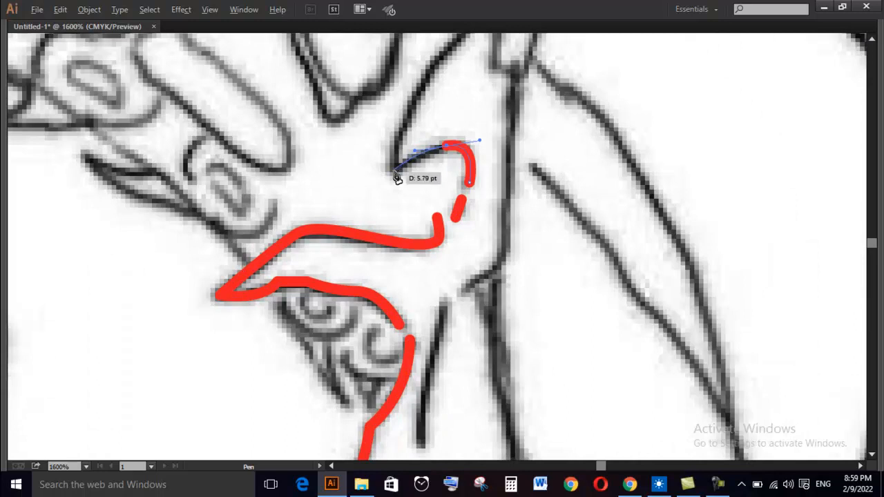
left_click(394, 172)
left_click(394, 141)
- Trace the slanted edge upward from the short vertical edge to the small bend near its top
left_click_drag(394, 135, 347, 247)
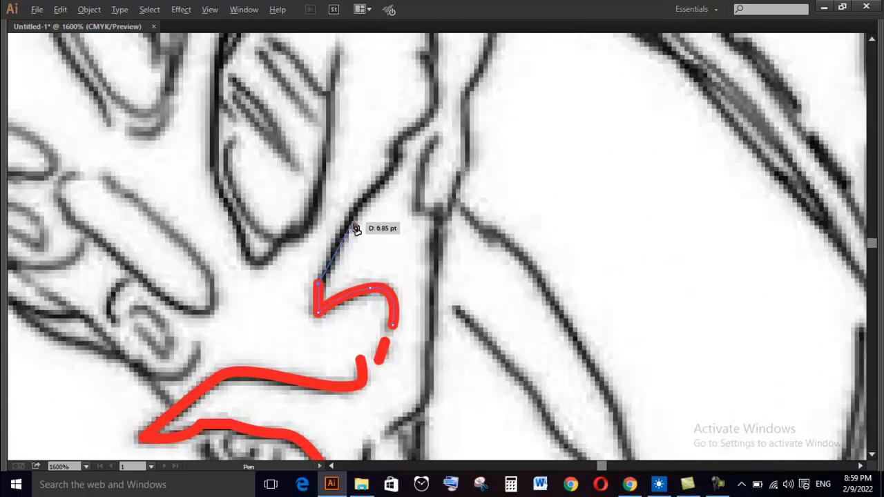
left_click_drag(351, 215, 366, 196)
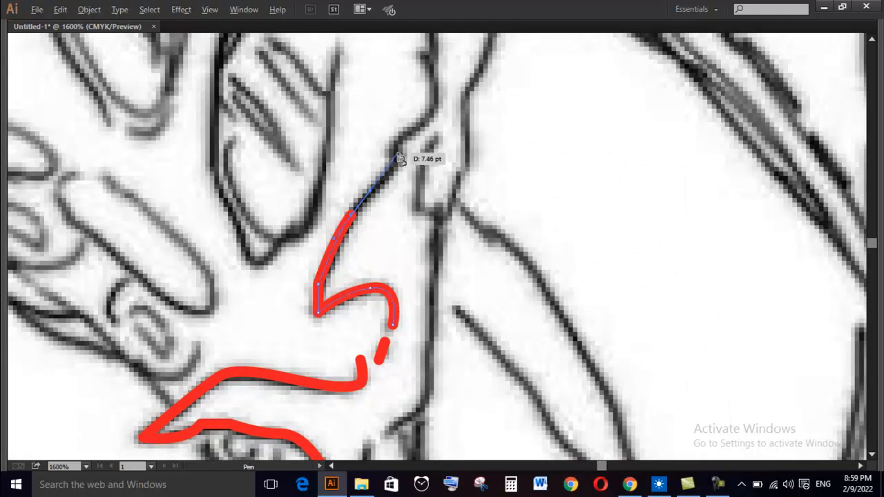
left_click(394, 135)
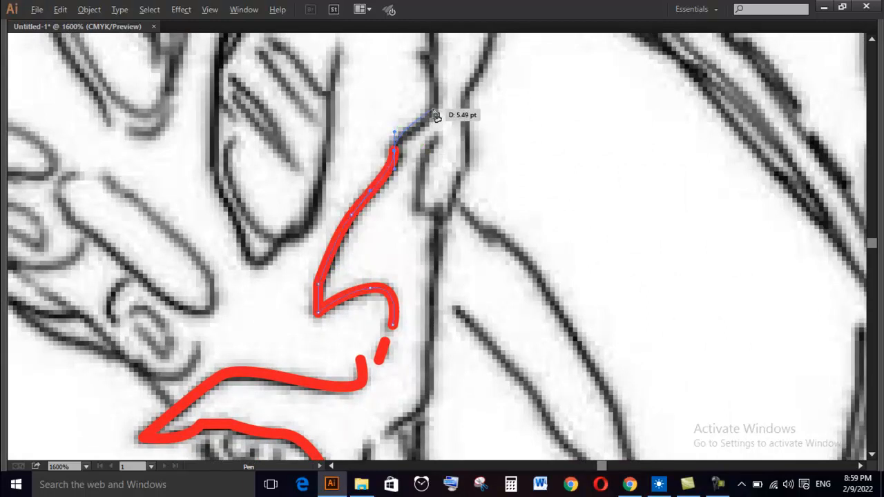
- Extend the path around the small notch above the bend and along the curved edge to the sharp outward point
scroll(439, 93, "up", 4)
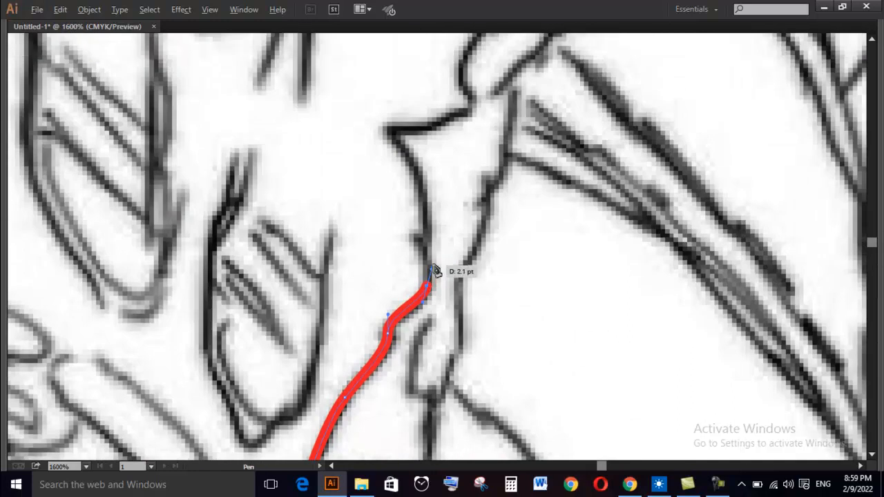
left_click_drag(384, 224, 383, 222)
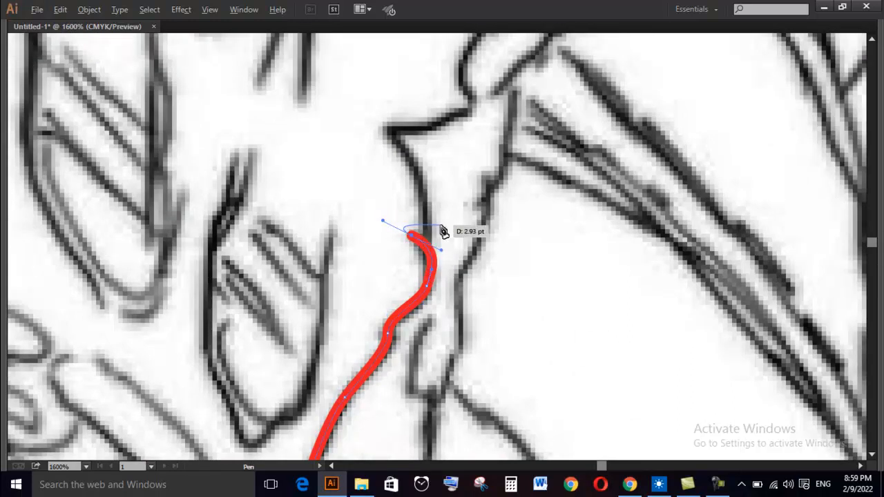
left_click(423, 240)
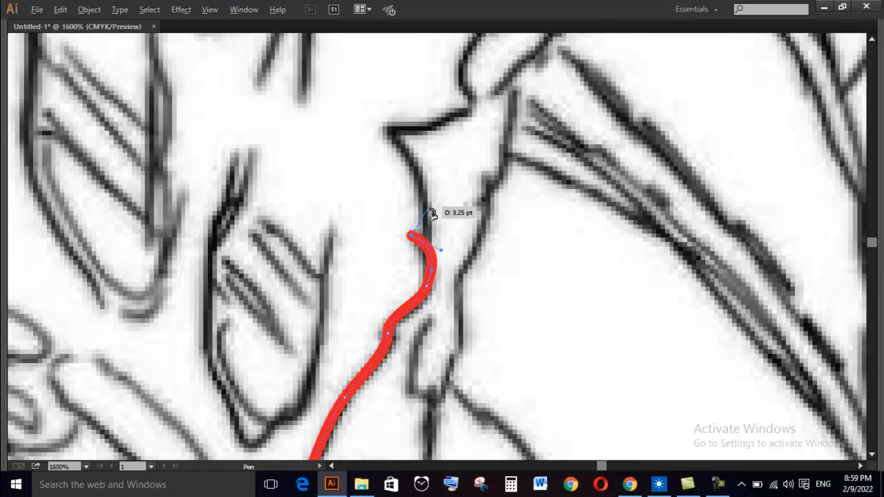
left_click_drag(428, 172, 391, 134)
left_click(388, 129)
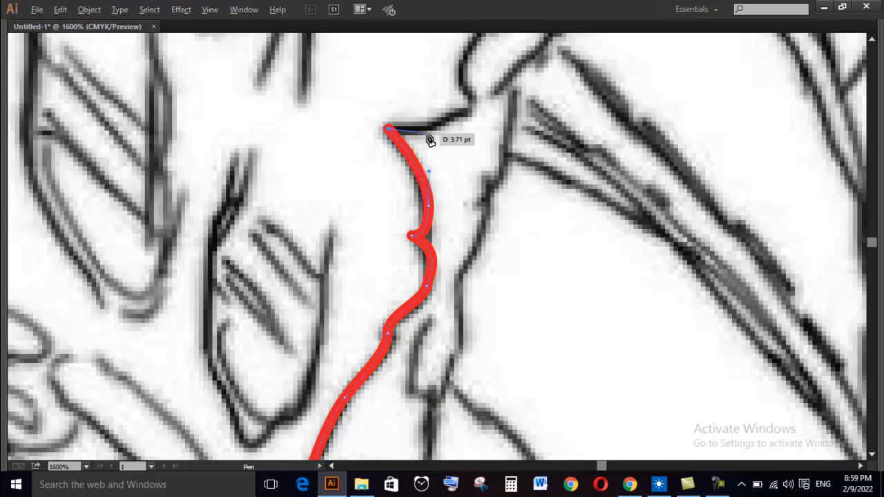
- Trace the short edge from the outward point to the inner corner and up the short vertical edge
left_click(428, 128)
left_click_drag(475, 125, 486, 115)
left_click(475, 111)
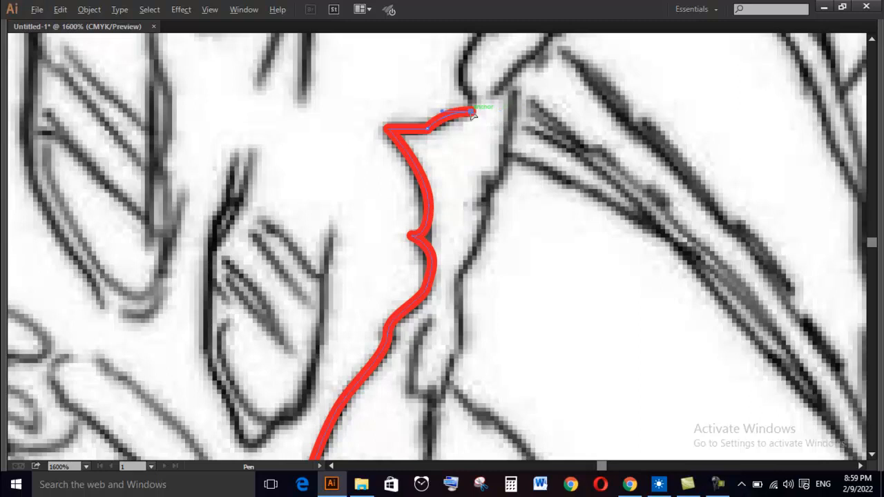
scroll(473, 131, "up", 2)
left_click_drag(475, 165, 475, 154)
left_click(472, 147)
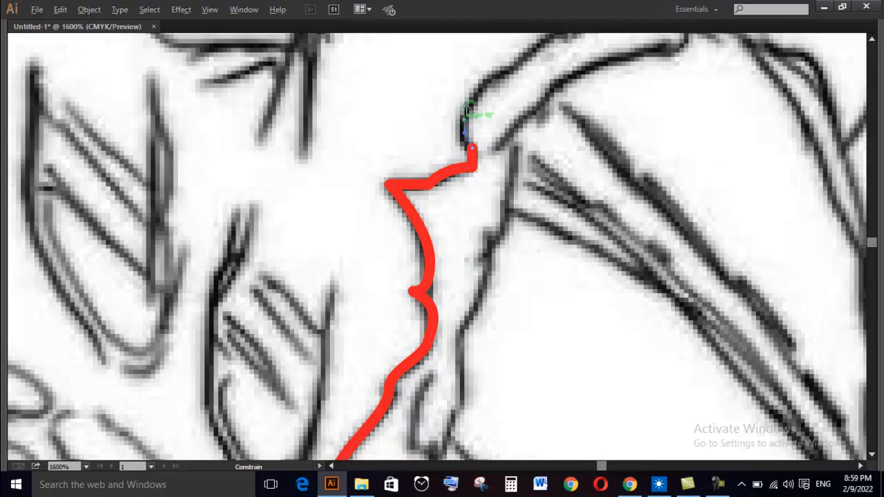
- Trace the rounded curve and slanted line up to the tall spike, then its left side to the tip
left_click_drag(469, 103, 432, 184)
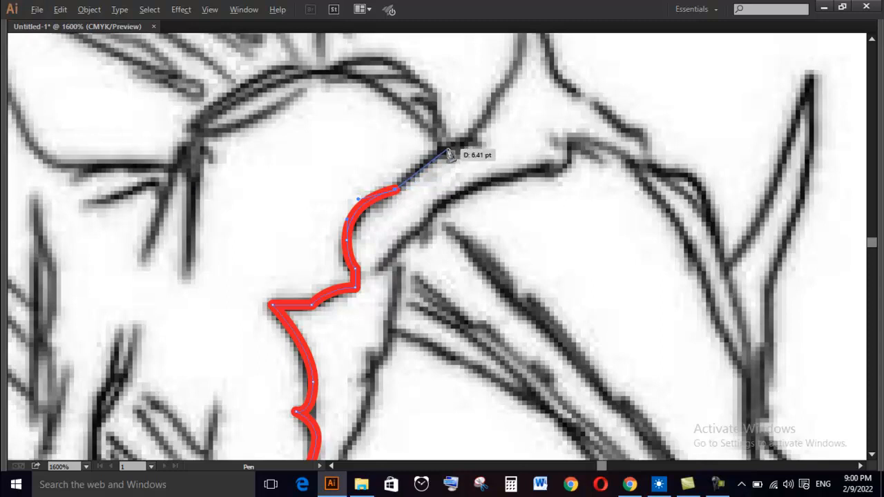
left_click_drag(449, 149, 481, 142)
mouse_move(513, 90)
left_mouse_down()
mouse_move(430, 217)
mouse_move(438, 147)
left_mouse_up()
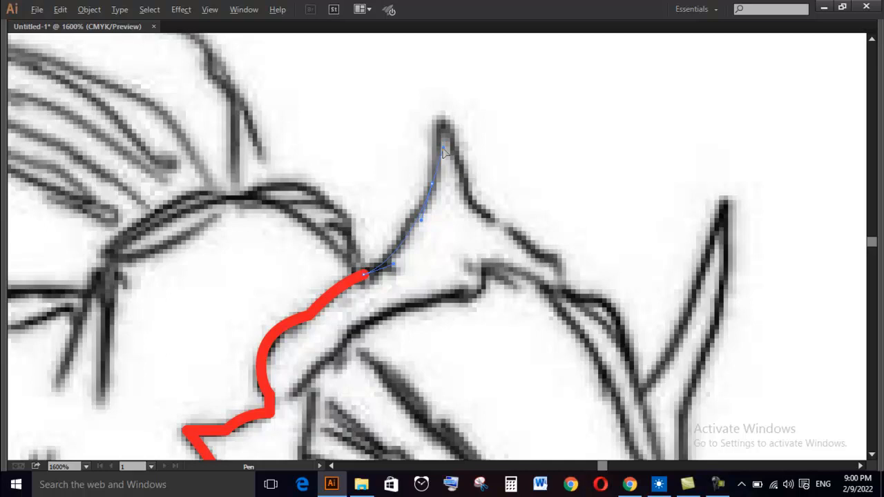
left_click_drag(443, 149, 454, 119)
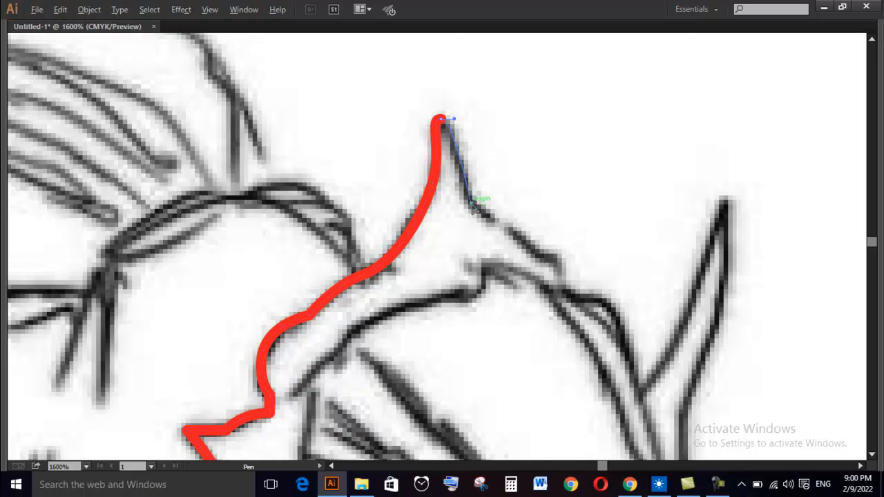
- Trace the tall spike's right side down to its base and extend the path to the outer leg's upper edge
mouse_move(483, 218)
left_mouse_down()
mouse_move(562, 268)
mouse_move(551, 264)
left_mouse_up()
mouse_move(542, 258)
left_mouse_down()
mouse_move(558, 255)
mouse_move(563, 292)
mouse_move(584, 136)
left_mouse_up()
scroll(564, 262, "down", 2)
key("v")
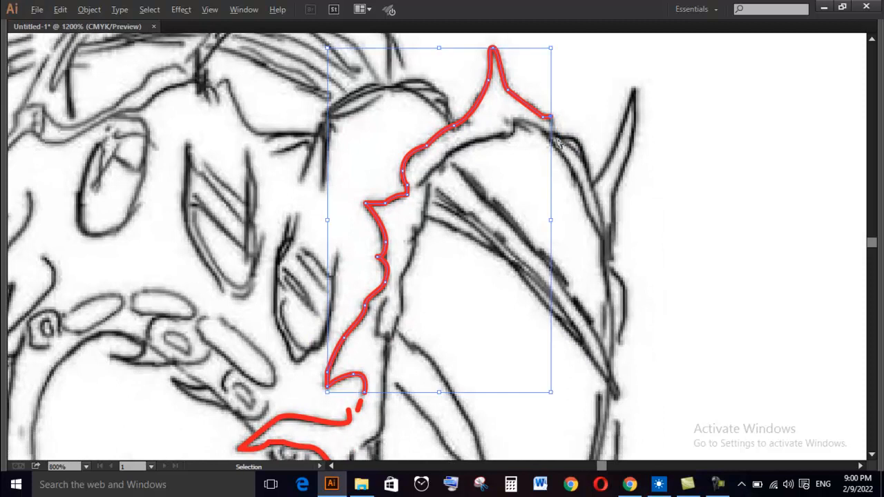
scroll(557, 141, "up", 2)
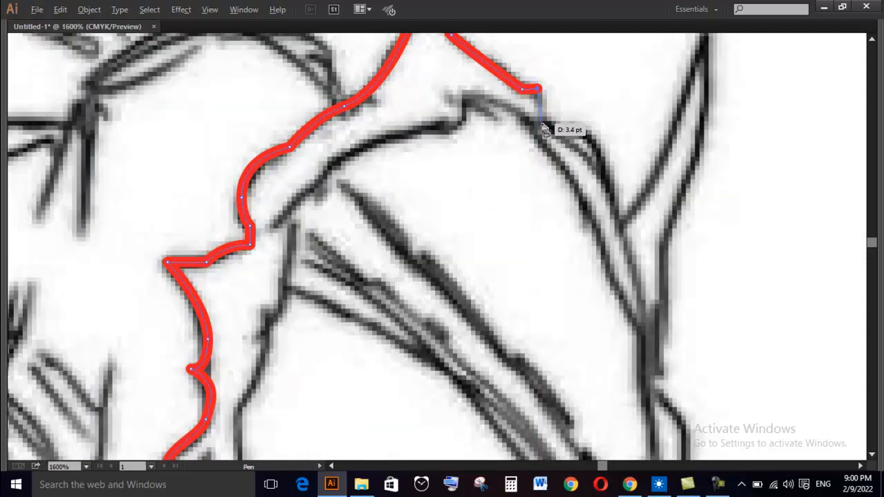
left_click(543, 125)
scroll(607, 154, "down", 1)
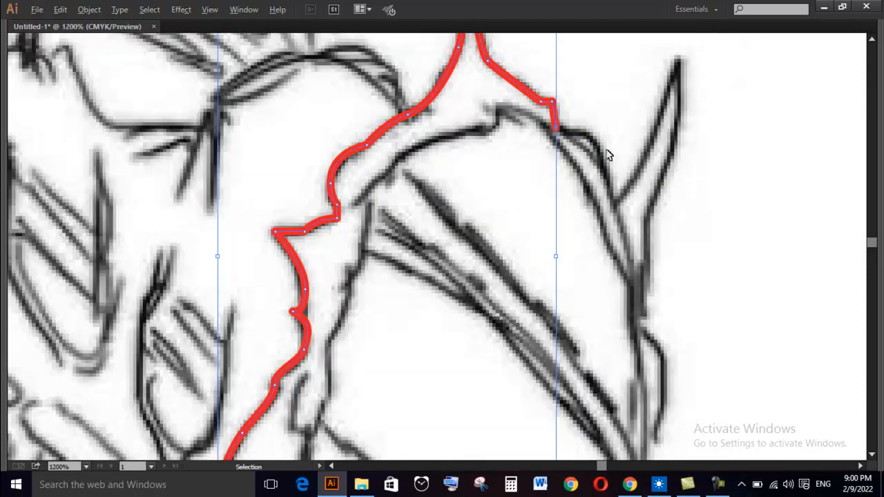
scroll(607, 154, "up", 1)
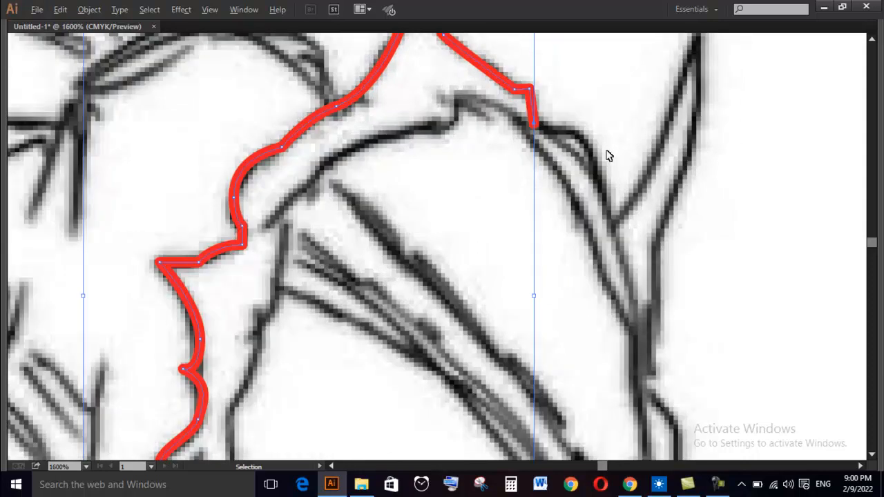
scroll(659, 168, "down", 1)
scroll(659, 168, "down", 3)
left_click_drag(607, 297, 558, 245)
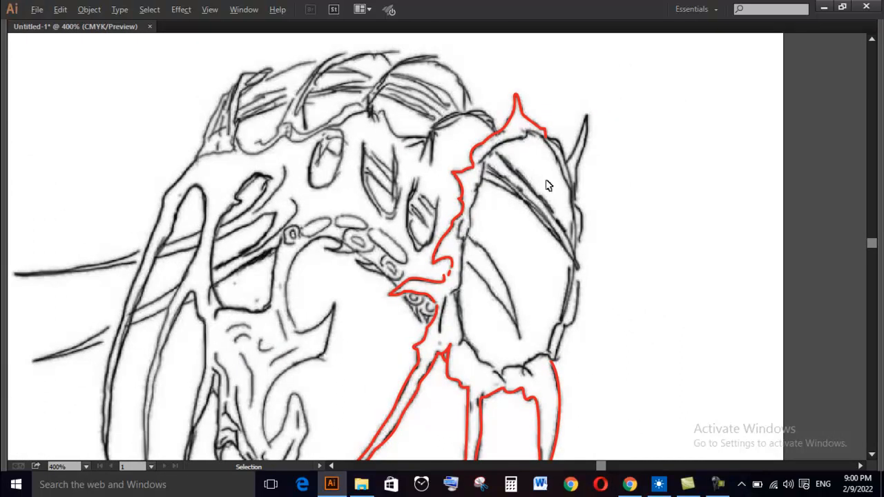
scroll(543, 129, "up", 3)
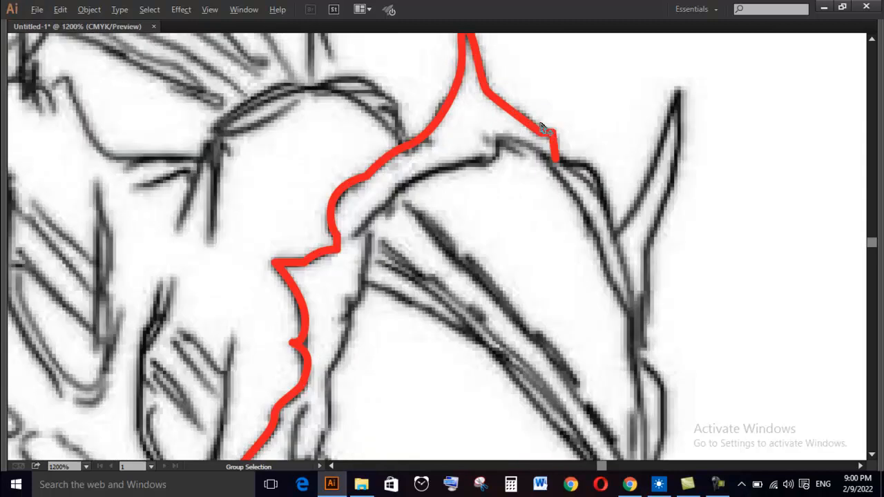
- Extend the red path over the rounded bump on the outer leg and down to the base of the second spike
left_click_drag(582, 205, 439, 209)
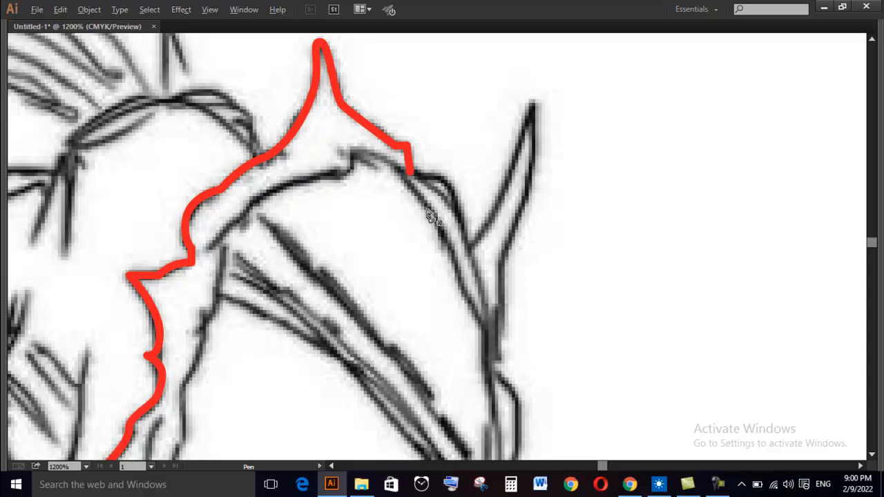
scroll(437, 218, "down", 1)
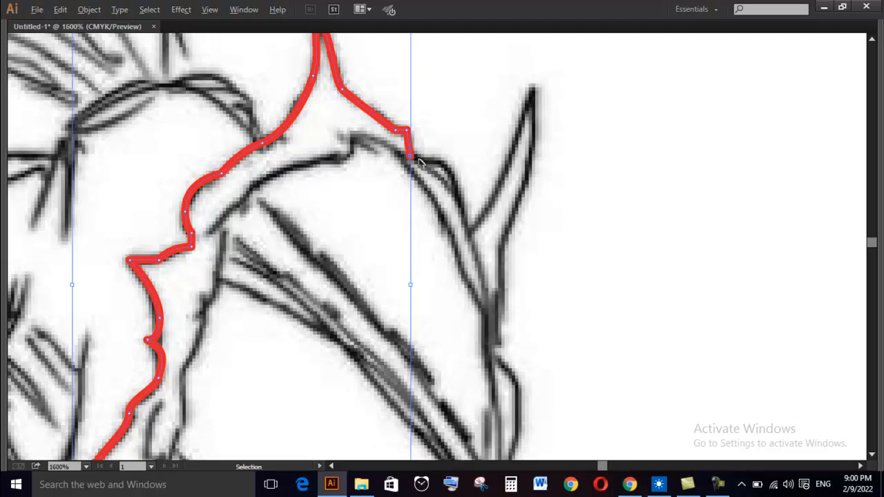
scroll(421, 167, "up", 1)
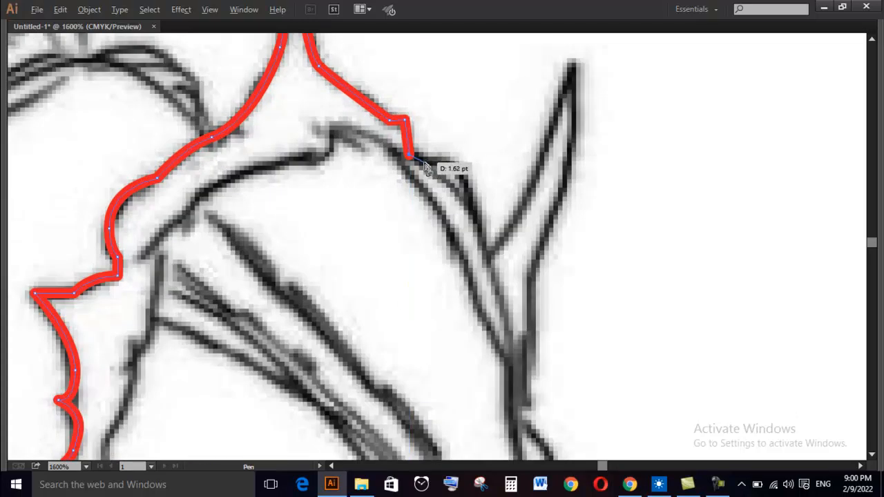
left_click(424, 163)
left_click_drag(450, 167, 493, 253)
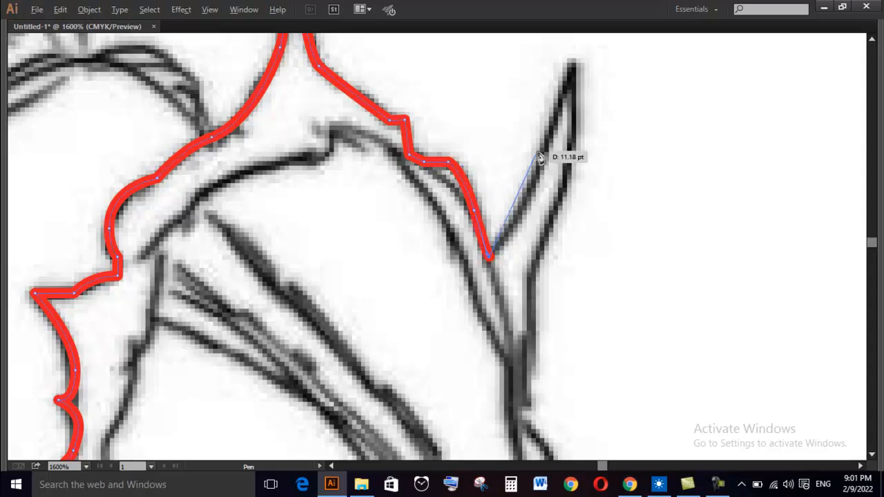
- Trace the second spike's inner side up to its tip and its outer side down to the bend near its base
left_click_drag(541, 156, 544, 116)
left_click_drag(573, 61, 571, 178)
left_click_drag(572, 178, 515, 104)
left_click_drag(526, 59, 469, 240)
key("ctrl+z")
left_click_drag(489, 178, 488, 178)
left_click_drag(479, 215, 467, 209)
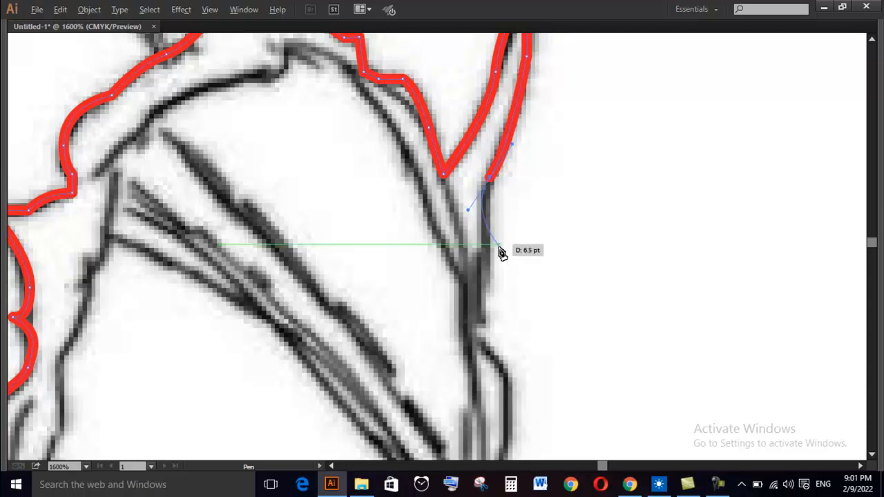
- Trace the outer edge below the second spike down to the inner corner, straightening the curve to follow the sketch
left_click(484, 280)
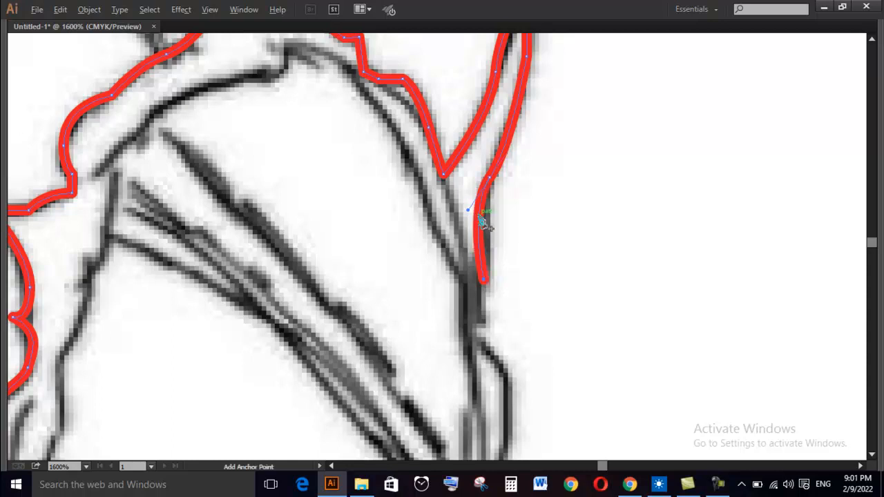
left_click_drag(468, 209, 481, 218)
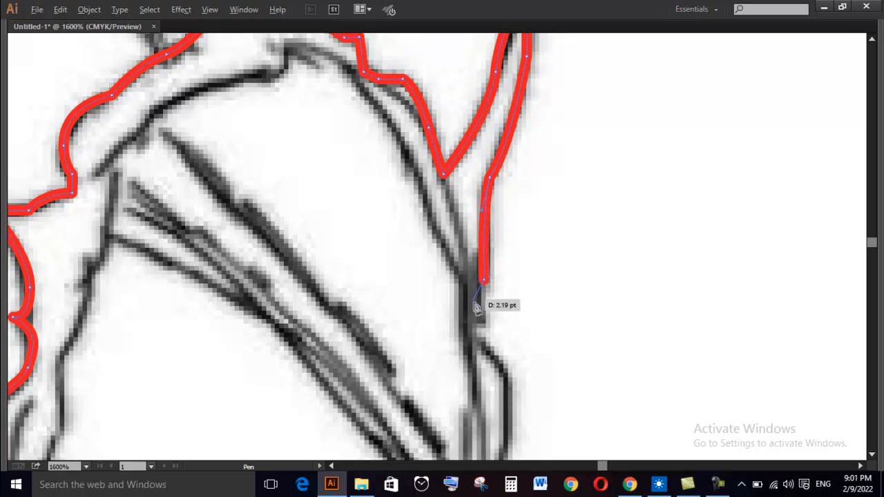
left_click(472, 340)
left_click_drag(481, 336, 484, 167)
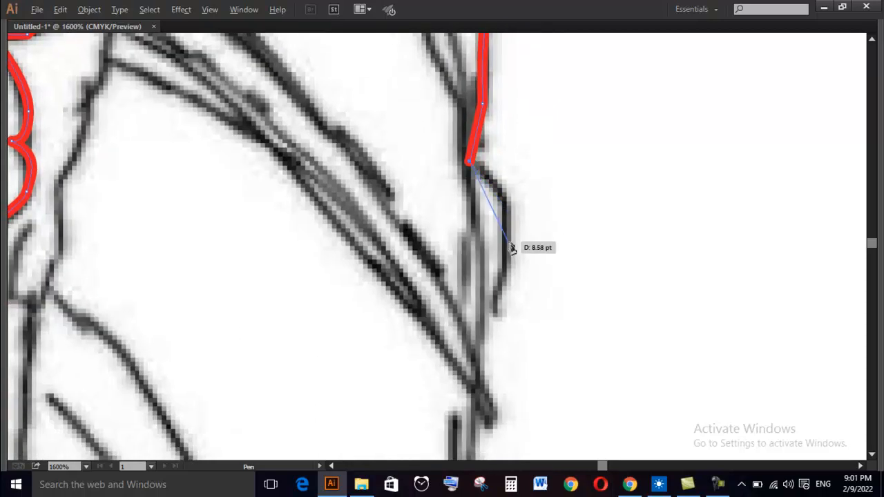
- Trace the rounded bulge below the inner corner to its lower end and reshape the end curve to fit the sketch
left_click_drag(504, 315, 501, 314)
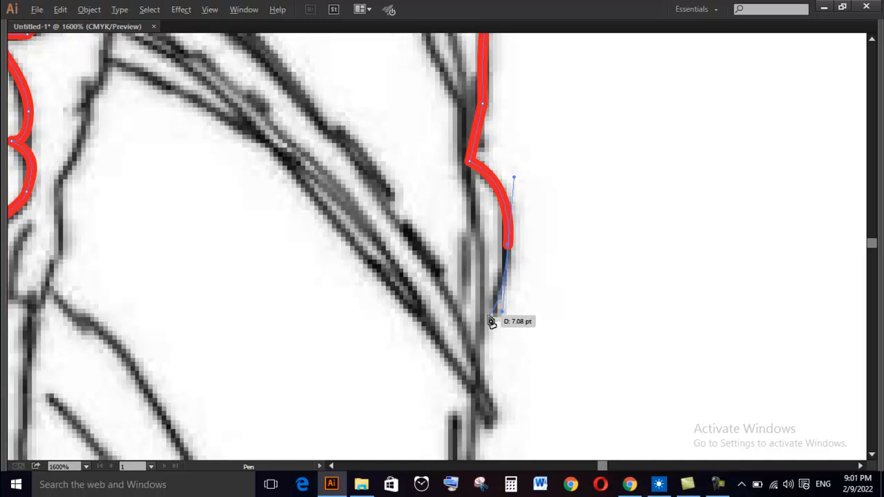
left_click_drag(491, 314, 498, 316)
scroll(504, 321, "up", 1)
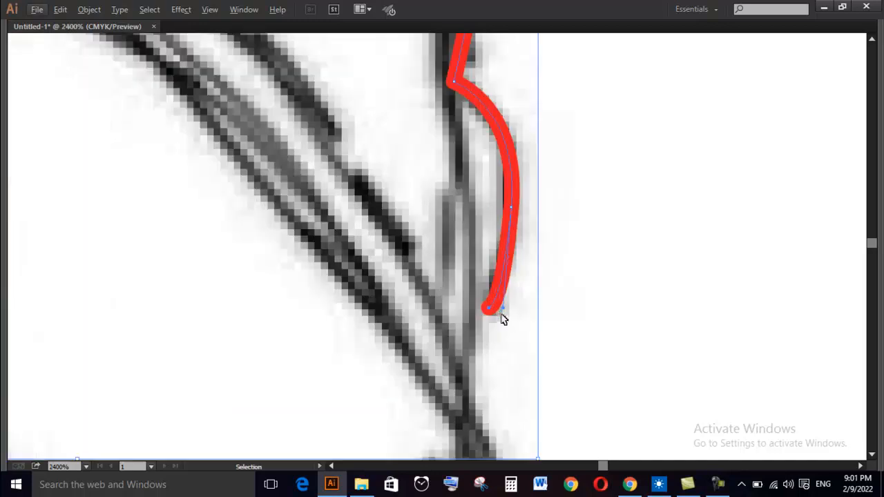
left_click_drag(503, 309, 492, 304)
key("v")
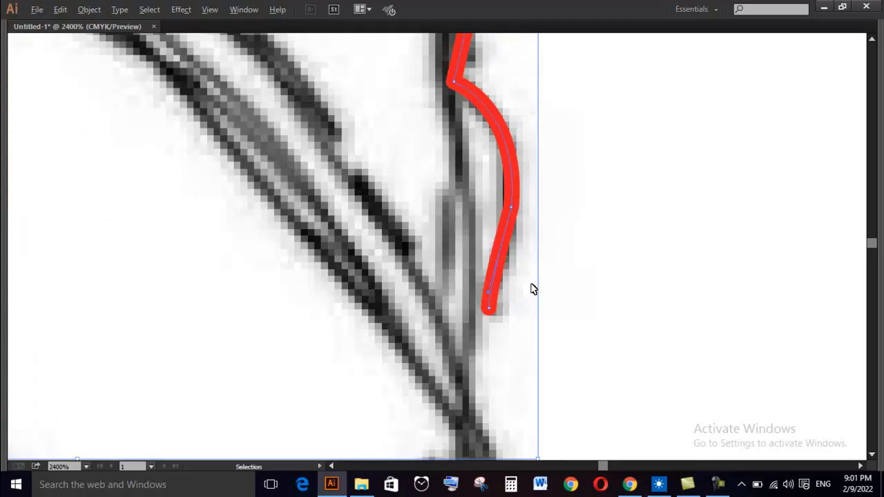
scroll(534, 290, "down", 2)
scroll(531, 284, "down", 1)
key("p")
left_click(519, 289)
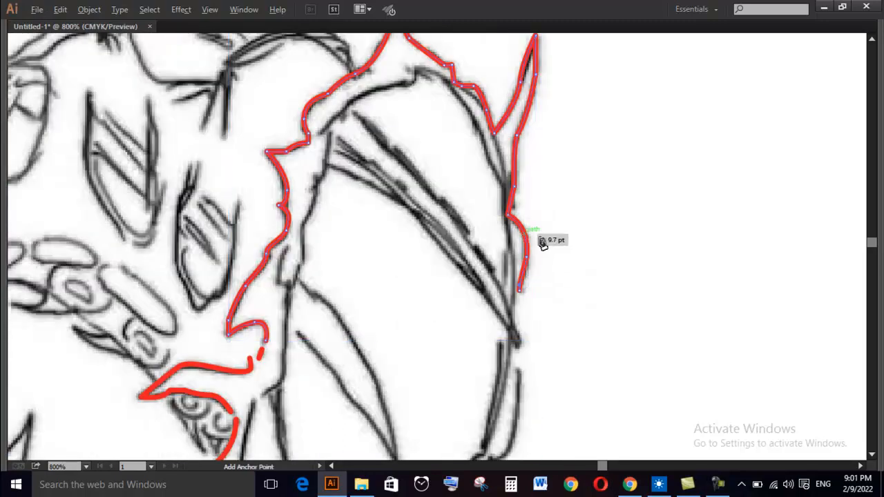
scroll(590, 236, "down", 4)
scroll(589, 241, "down", 2)
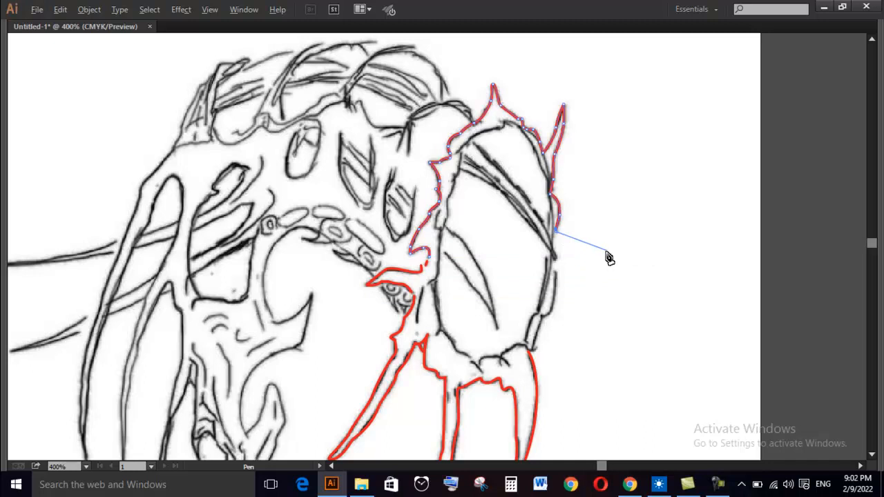
key("v")
scroll(564, 245, "up", 3)
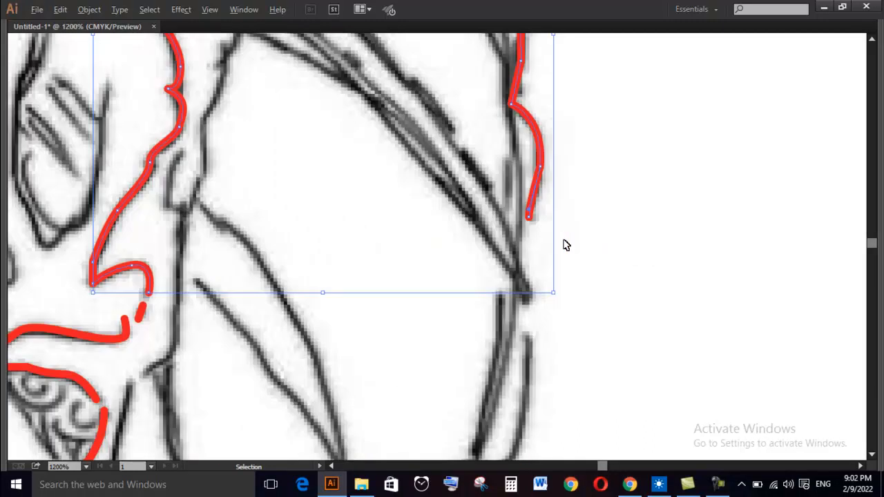
- Start a new path on the leg's inner upper edge, tracing the short hooked curve and the arc beyond it
left_click_drag(456, 152, 510, 333)
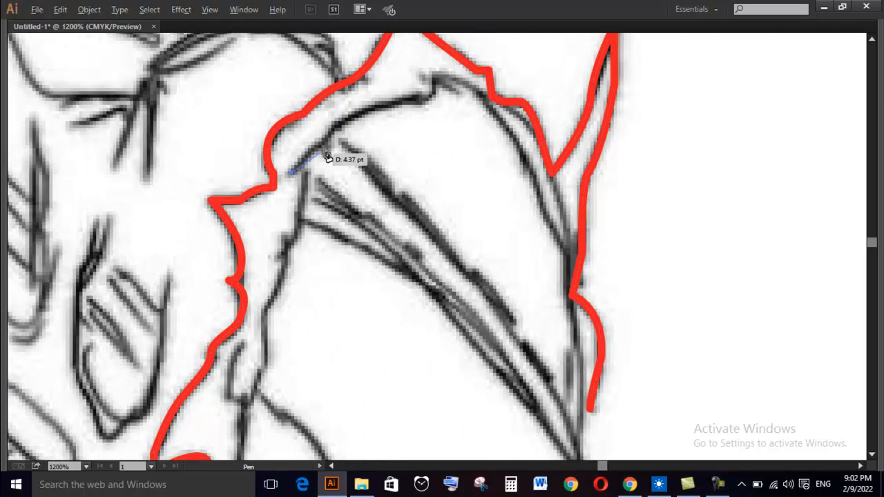
scroll(293, 177, "up", 2)
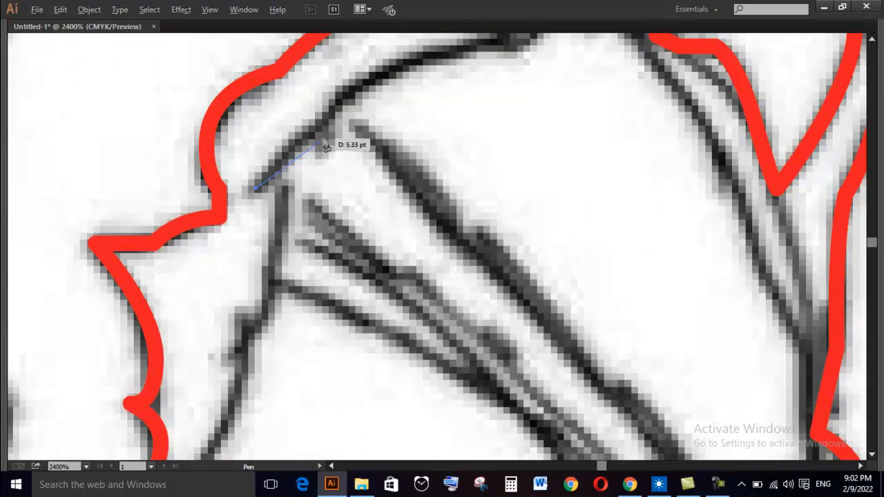
mouse_move(323, 149)
left_mouse_down()
mouse_move(352, 227)
mouse_move(336, 201)
mouse_move(324, 212)
left_mouse_up()
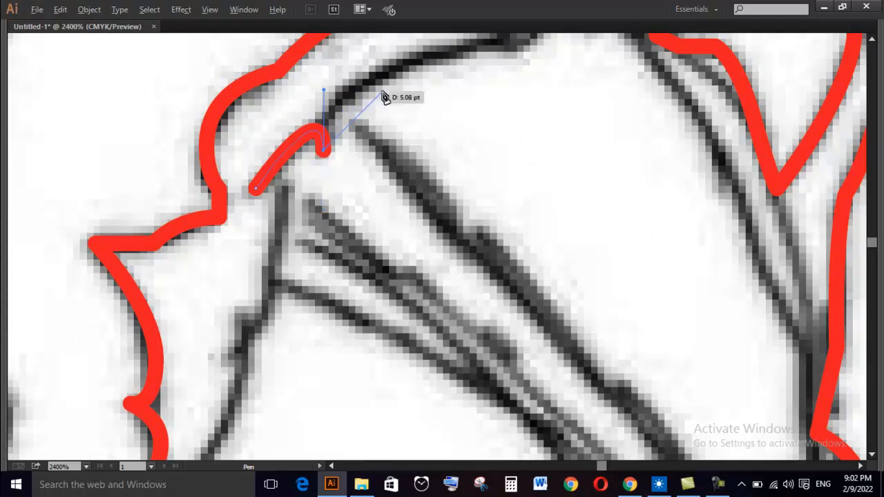
left_click_drag(379, 94, 291, 151)
left_click_drag(353, 121, 484, 103)
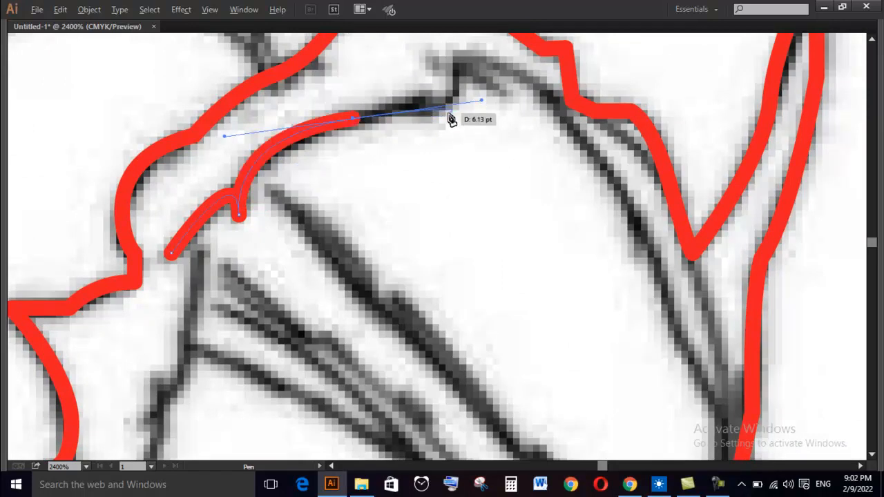
- Extend the inner path along the arc's end to the small notch and up the short vertical edge
left_click_drag(452, 107, 469, 147)
key("ctrl+z")
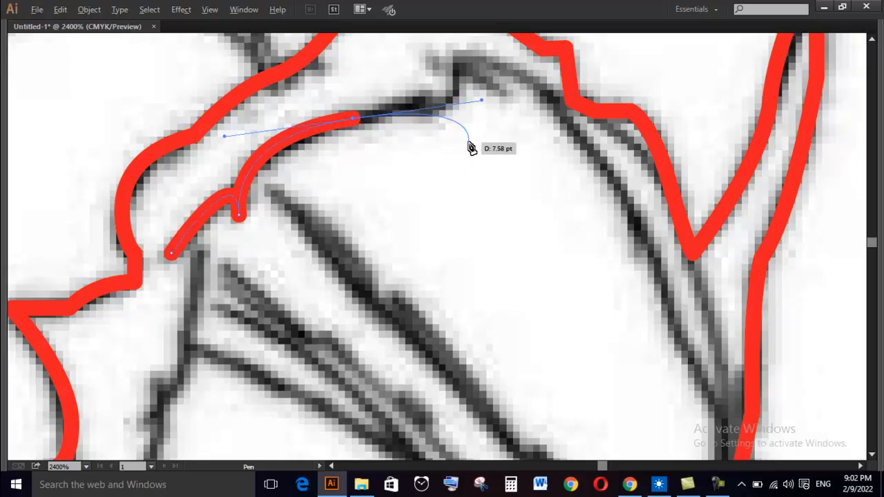
left_click(354, 119)
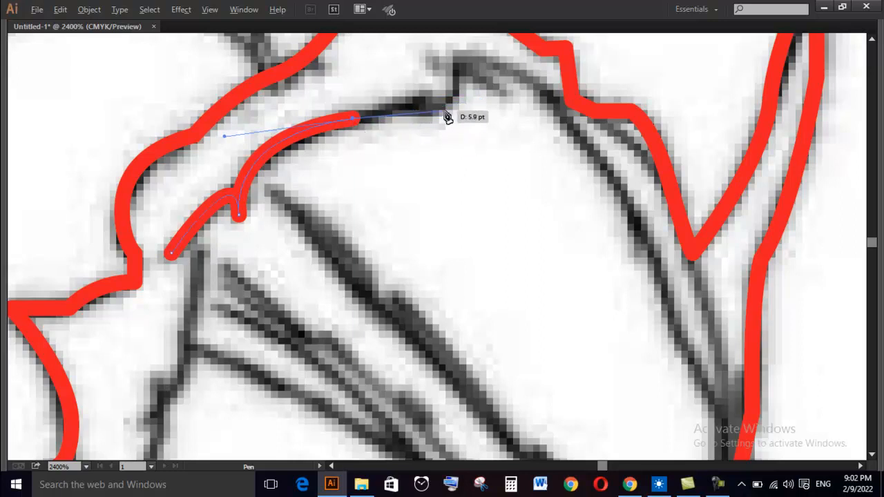
left_click_drag(425, 104, 431, 130)
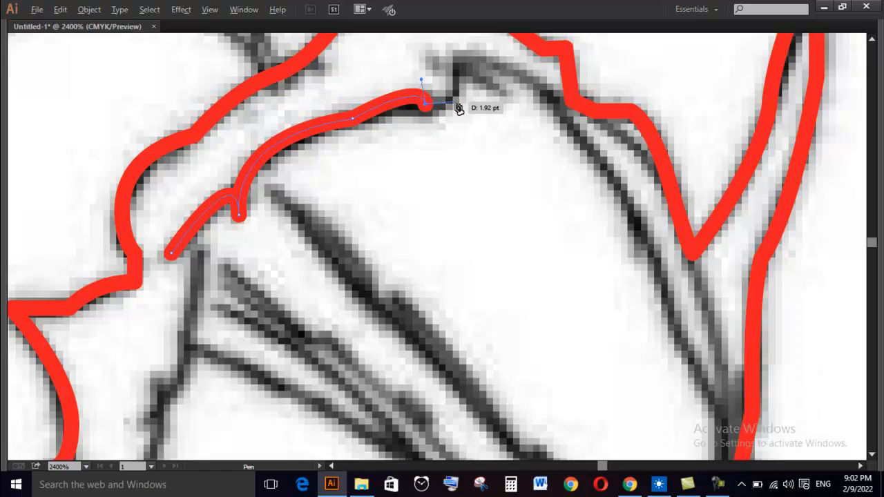
left_click(457, 97)
left_click(456, 52)
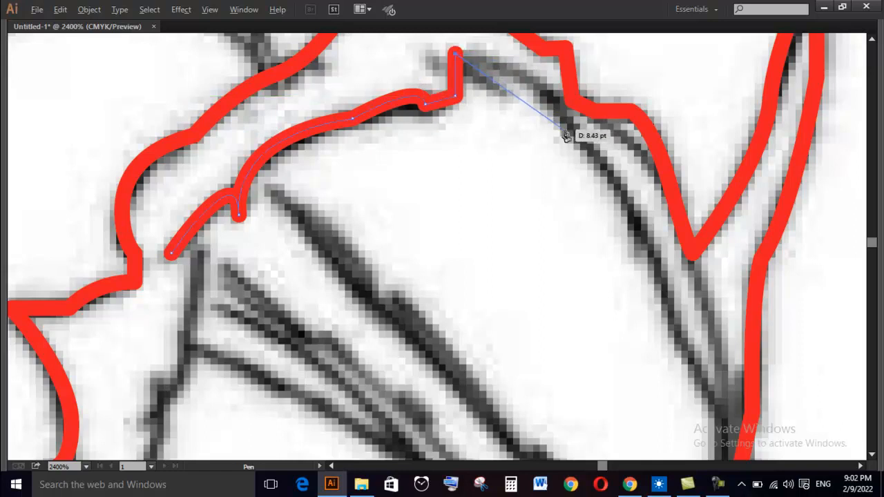
- Trace the leg's long inner curve from the top of the vertical edge down to where it nears the outer outline
left_click_drag(563, 109, 594, 166)
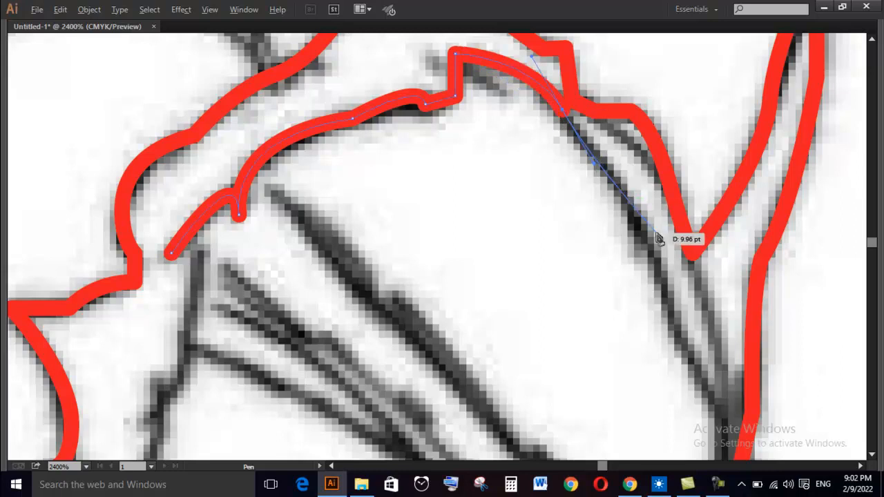
mouse_move(629, 205)
left_mouse_down()
mouse_move(630, 229)
mouse_move(523, 134)
left_mouse_up()
key("space")
left_click_drag(562, 195, 564, 228)
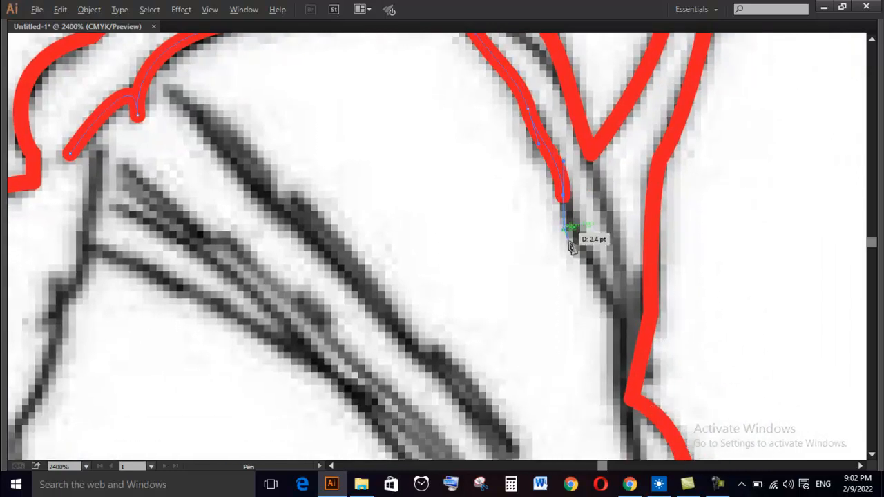
left_click(626, 318)
key("space")
left_click_drag(626, 318, 567, 136)
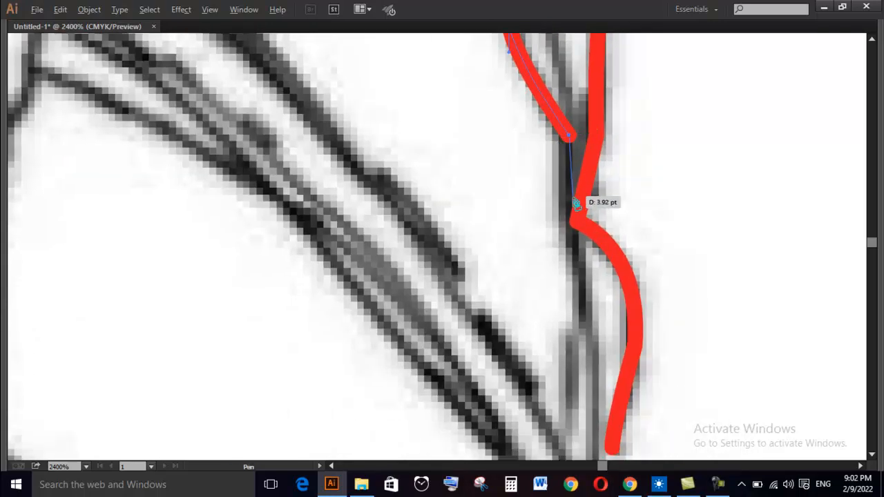
- Extend the inner path down past the outer outline's corner and along the short shaded line beside the rounded bulge
left_click(582, 323)
key("v")
key("ctrl+minus")
key("ctrl+minus")
left_click_drag(582, 333, 560, 217)
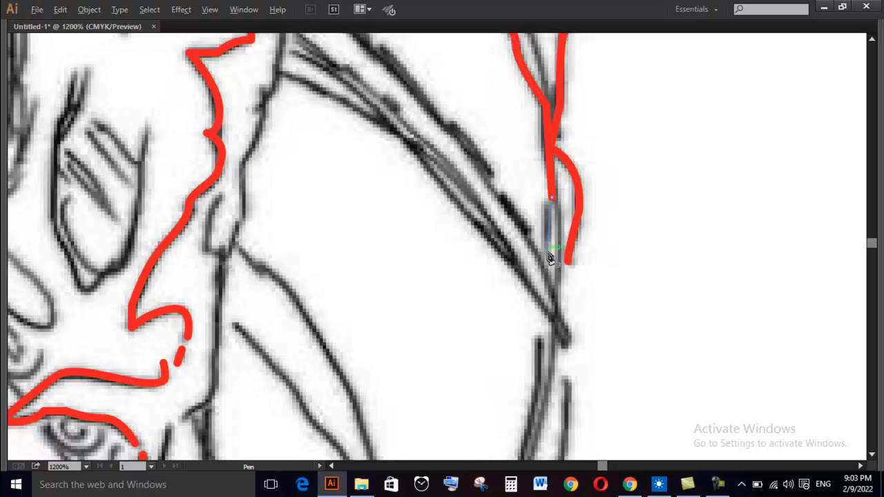
left_click(546, 252)
key("ctrl+z")
key("ctrl+minus")
mouse_move(566, 316)
left_mouse_down()
mouse_move(563, 284)
mouse_move(571, 350)
mouse_move(569, 313)
left_mouse_up()
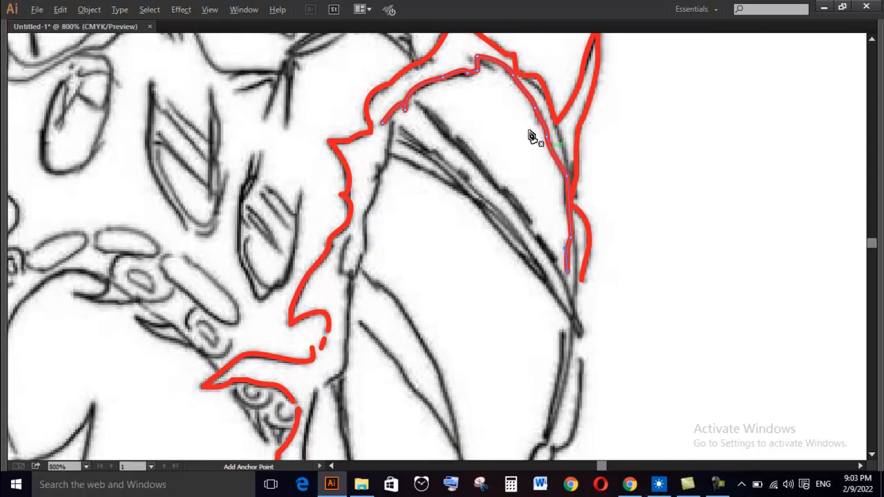
left_click_drag(557, 344, 557, 271)
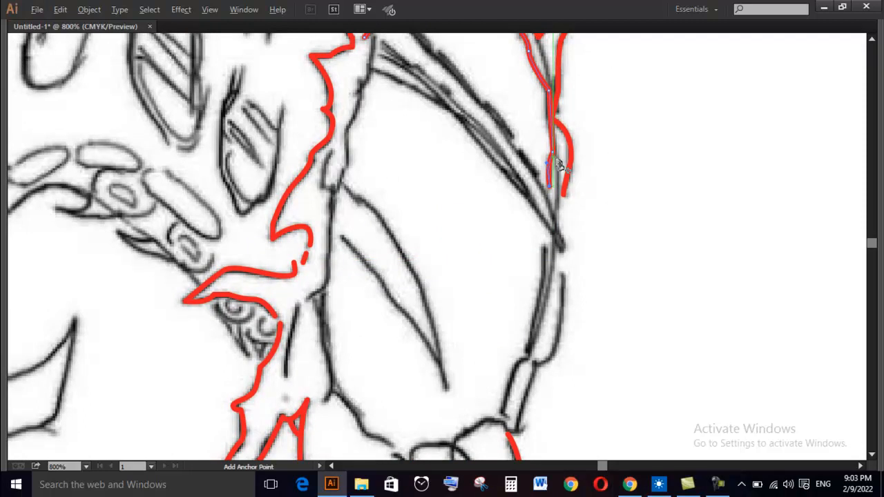
- Draw a new path along the thin line beside the bulge, following the lower leg down to the narrow segment's joint
key("ctrl+plus")
key("ctrl+plus")
key("ctrl+plus")
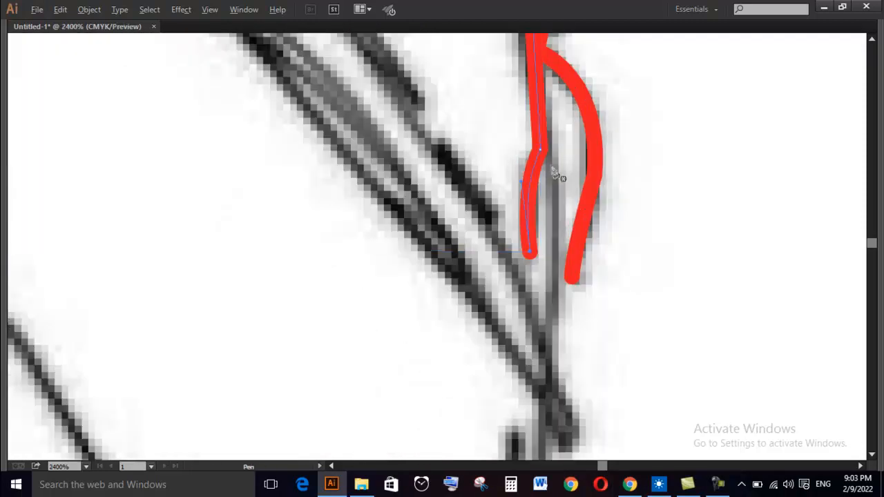
key("ctrl+minus")
key("ctrl+minus")
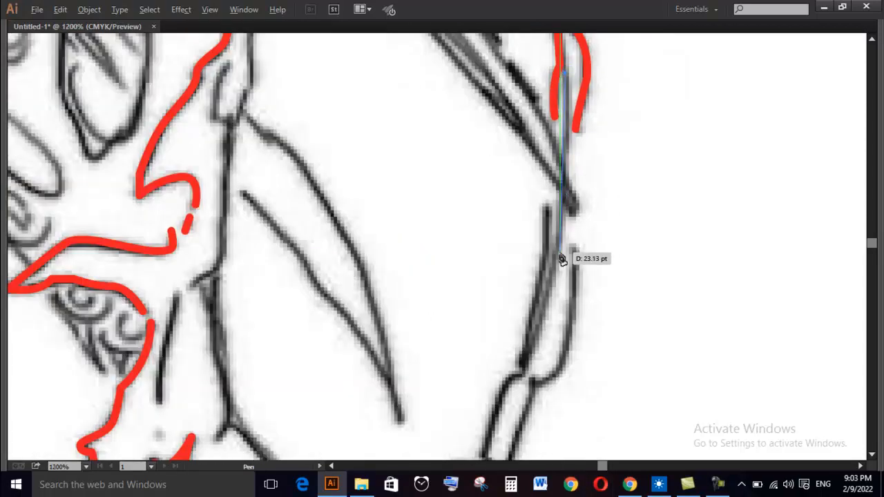
left_click_drag(557, 255, 550, 276)
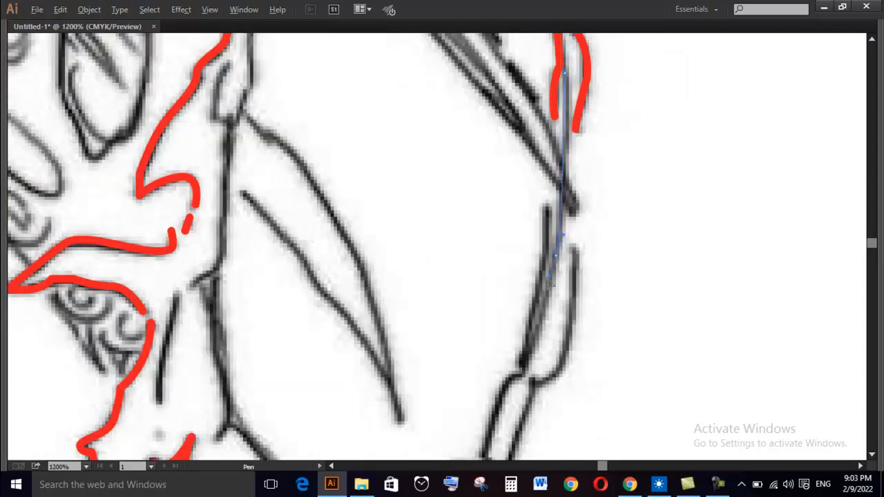
left_click(543, 336)
left_click_drag(543, 335, 566, 177)
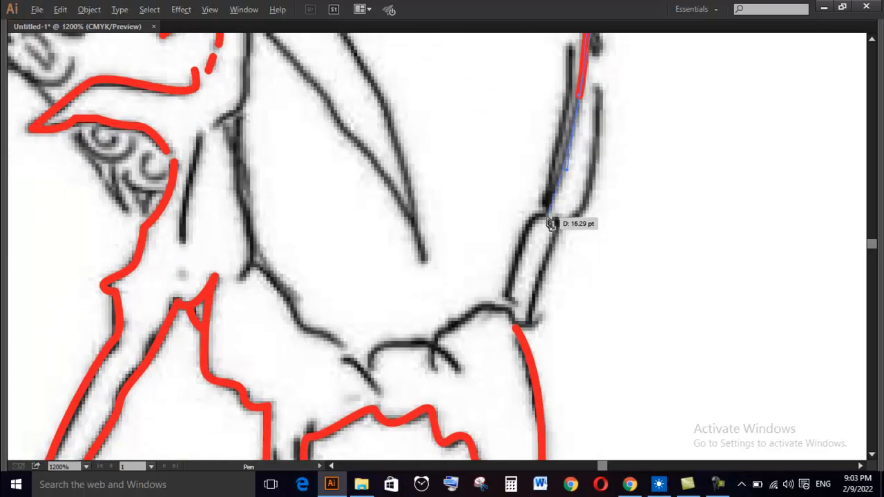
left_click(545, 220)
- Trace the rounded top corner of the narrow lower segment and its inner edge down toward the bottom
scroll(535, 227, "up", 2)
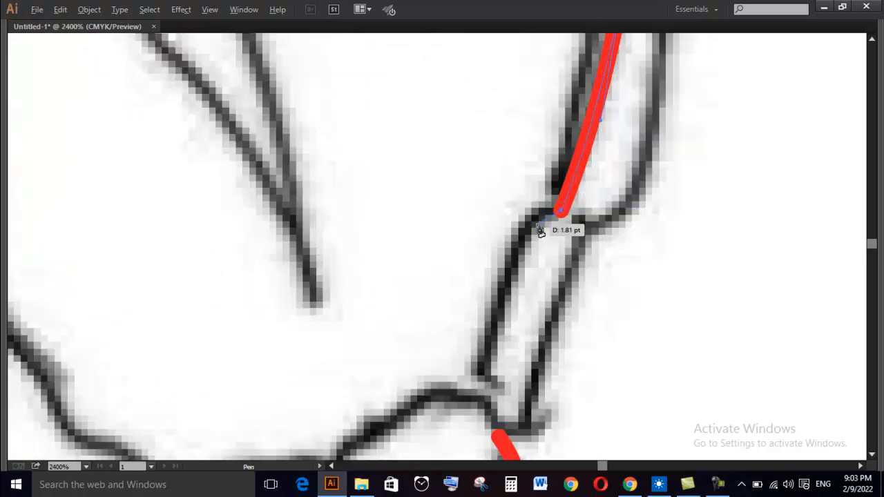
left_click(524, 242)
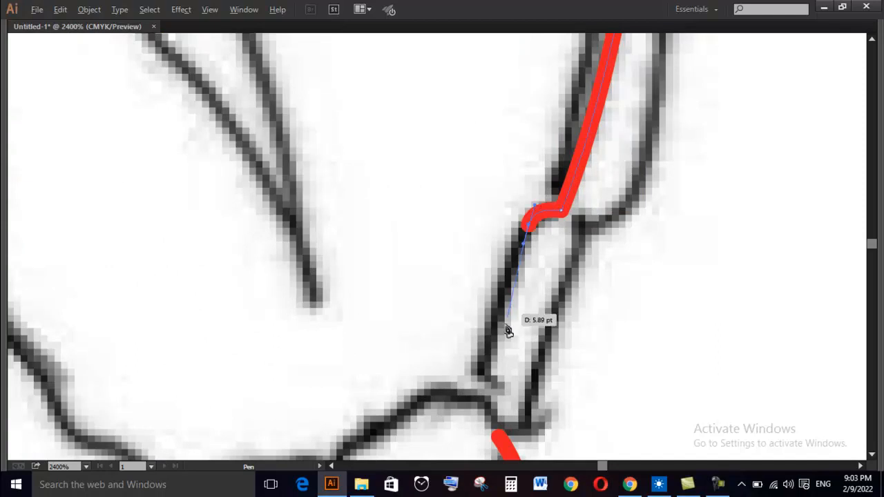
left_click(482, 360)
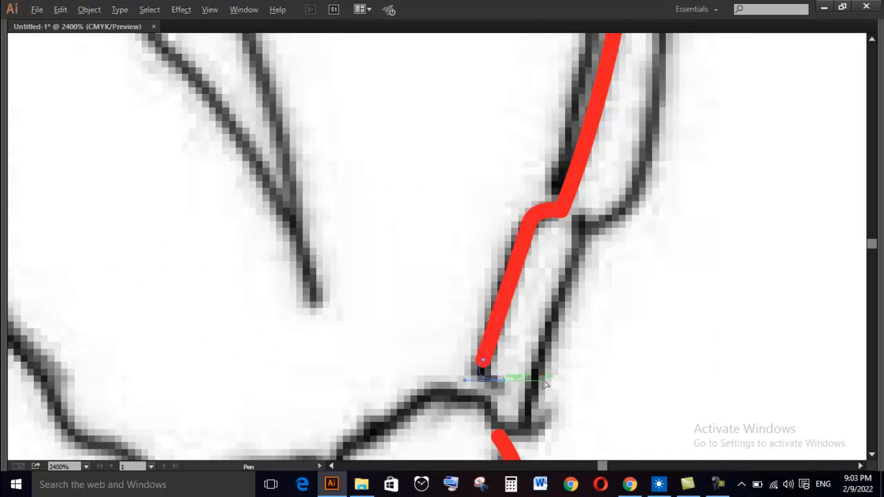
- Finish the narrow segment's inner edge with a small curved hook at its lower end
scroll(539, 391, "up", 2)
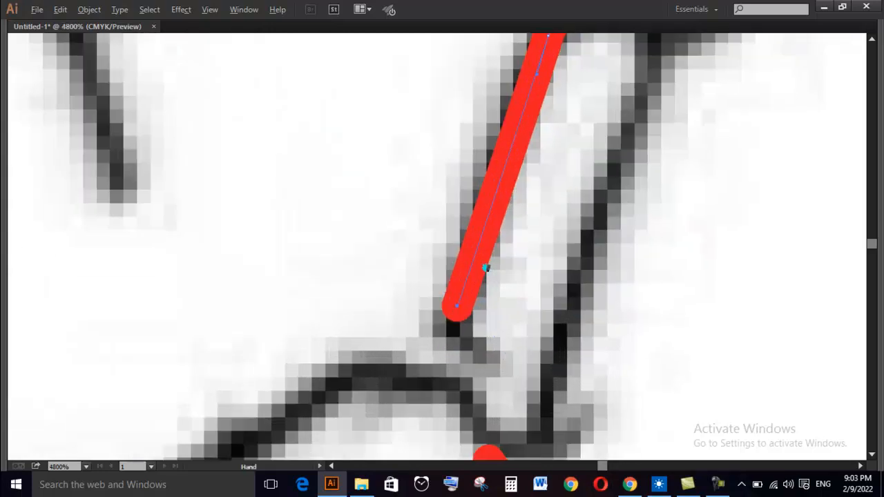
scroll(482, 224, "down", 3)
left_click(445, 198)
left_click(472, 206)
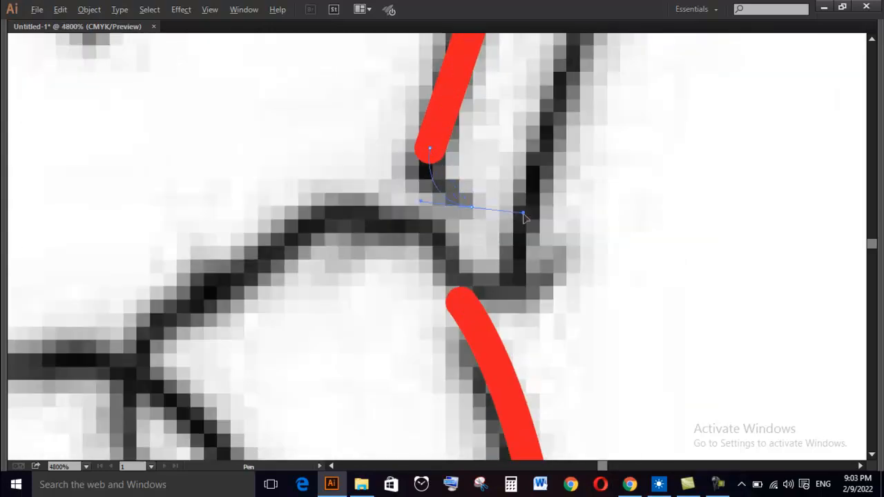
key("v")
scroll(465, 230, "down", 4)
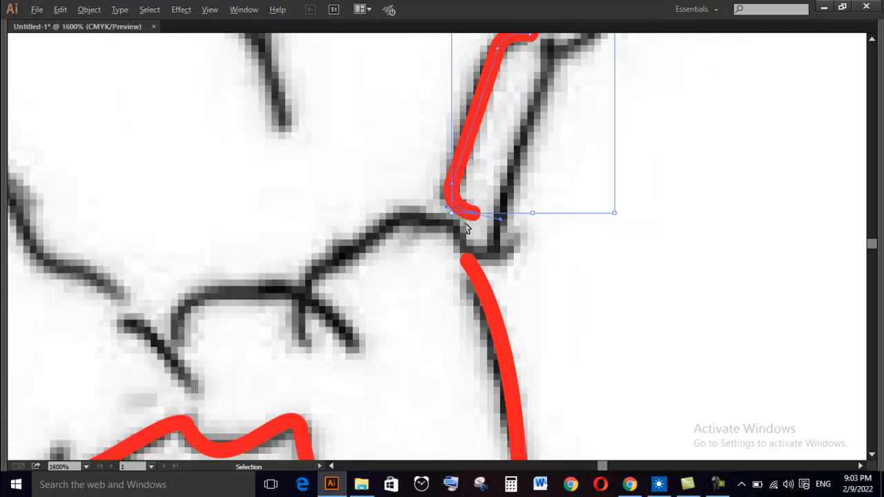
scroll(465, 227, "down", 1)
- Draw a new path along the limb's outer bulge, curving down and inward to the narrow segment's joint
left_click_drag(492, 167, 515, 244)
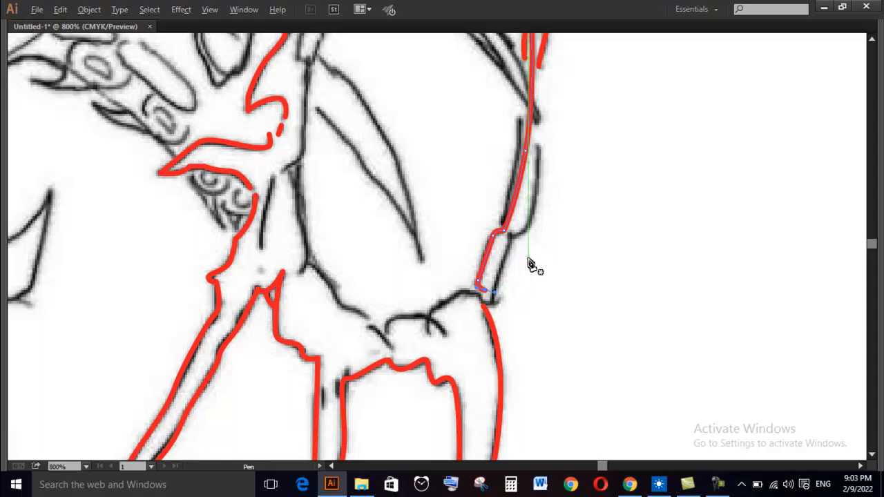
key("v")
scroll(537, 159, "up", 2)
key("p")
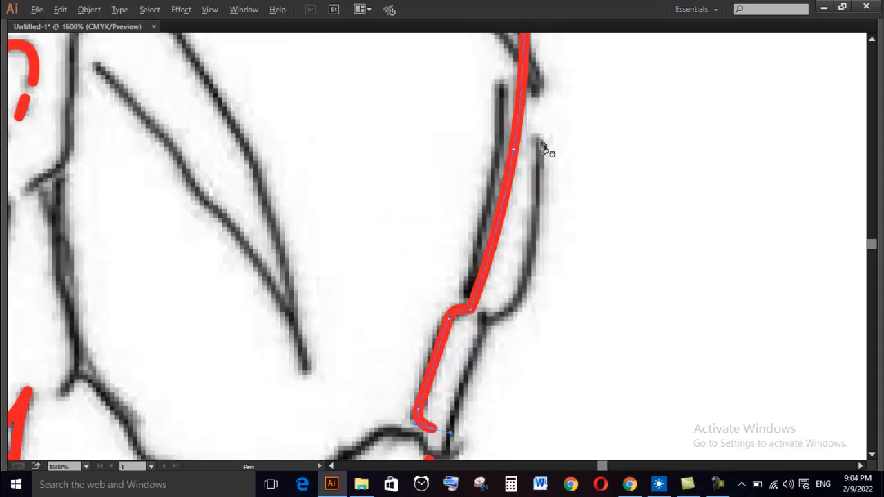
left_click(530, 138)
left_click_drag(539, 197, 539, 196)
key("space")
mouse_move(508, 327)
left_mouse_down()
mouse_move(534, 261)
mouse_move(505, 245)
mouse_move(489, 207)
mouse_move(458, 218)
left_mouse_up()
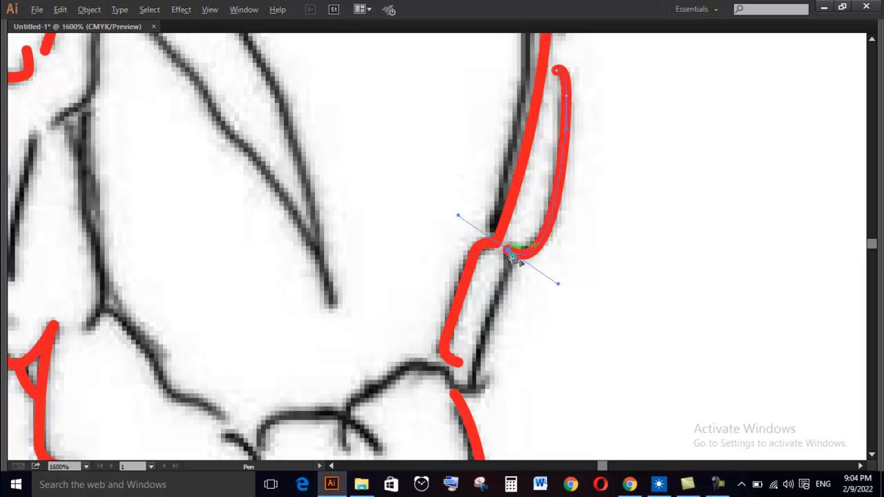
- Extend the outer path down the narrow segment and around its lower tip to a short upturned end
scroll(509, 254, "down", 5)
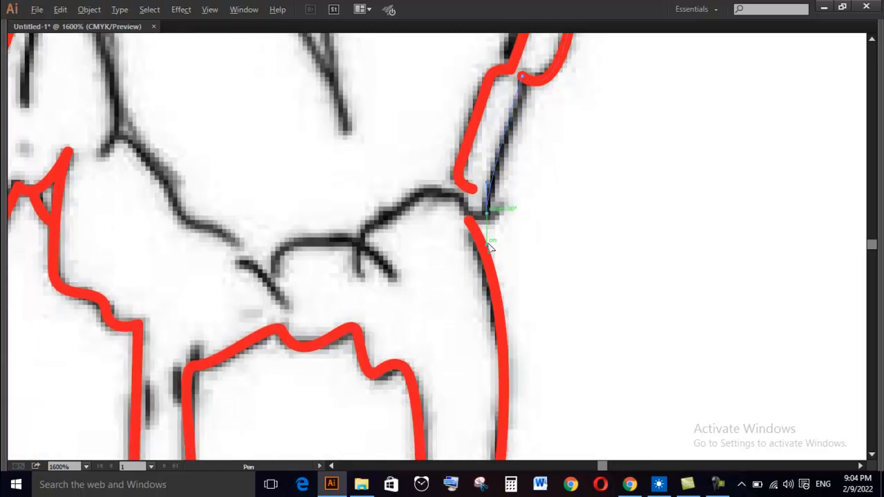
left_click_drag(487, 210, 508, 211)
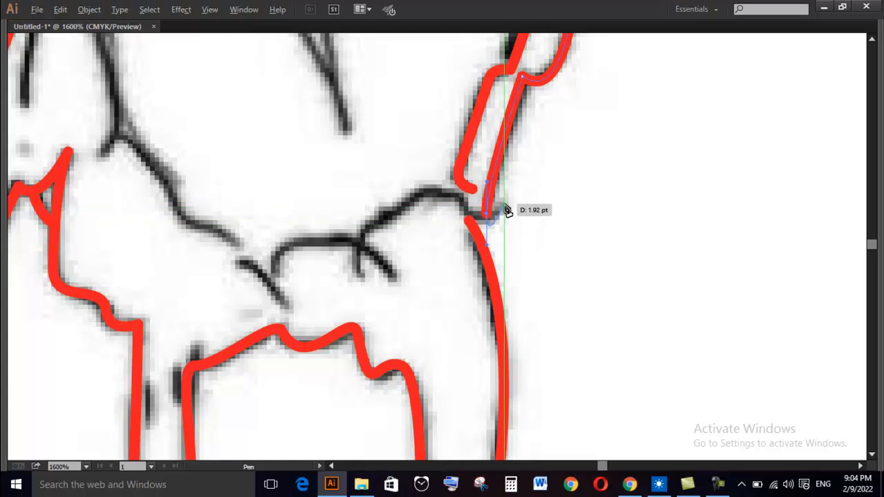
key("ctrl+plus")
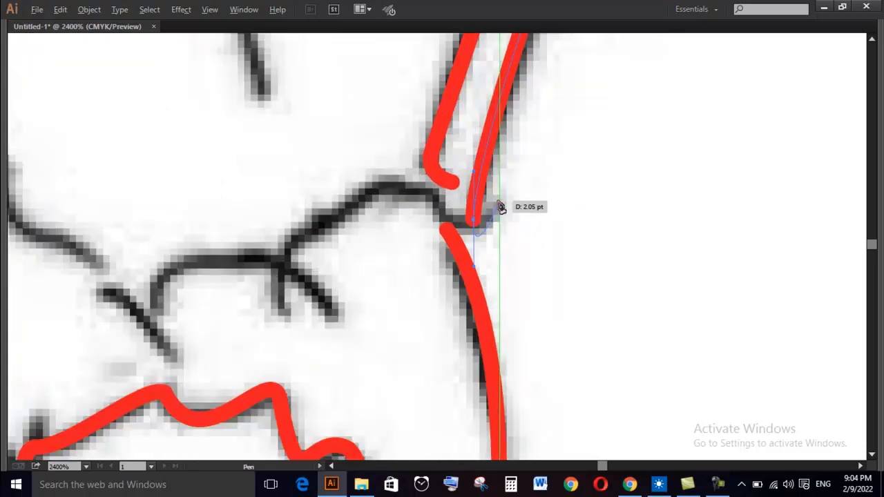
left_click(498, 202)
- Reshape the curve handles of the upturned tip to follow the scan and end the path
key("ctrl+plus")
key("ctrl+plus")
key("alt")
left_click_drag(439, 295, 454, 236)
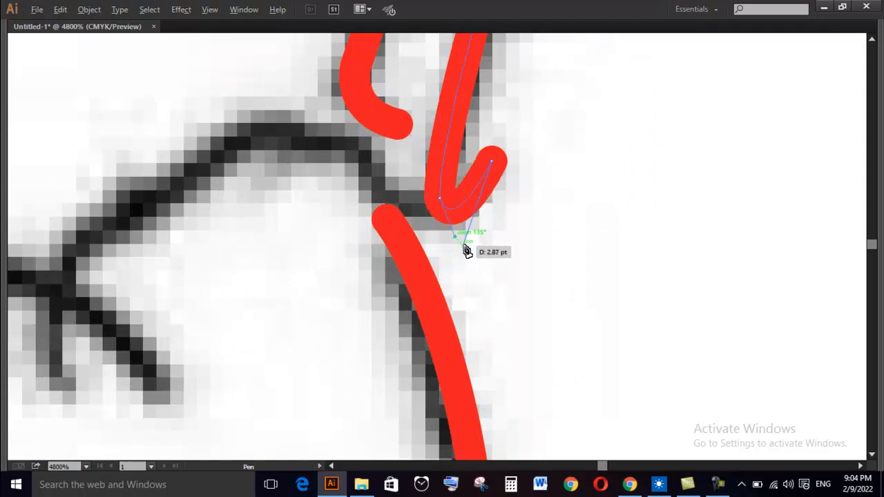
left_click_drag(494, 166, 474, 224)
key("v")
key("ctrl+minus")
scroll(467, 262, "down", 2)
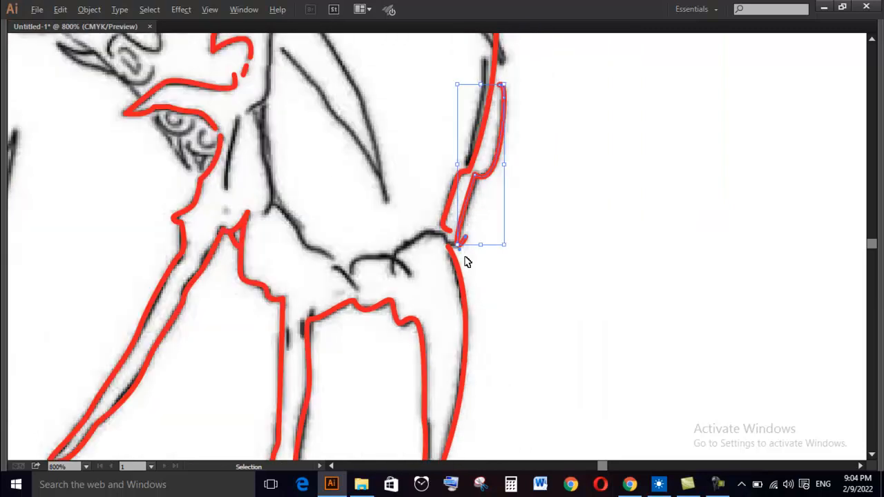
- Draw a new S-shaped path from beside the upturned tip up over the adjacent rounded contour
scroll(467, 262, "up", 2)
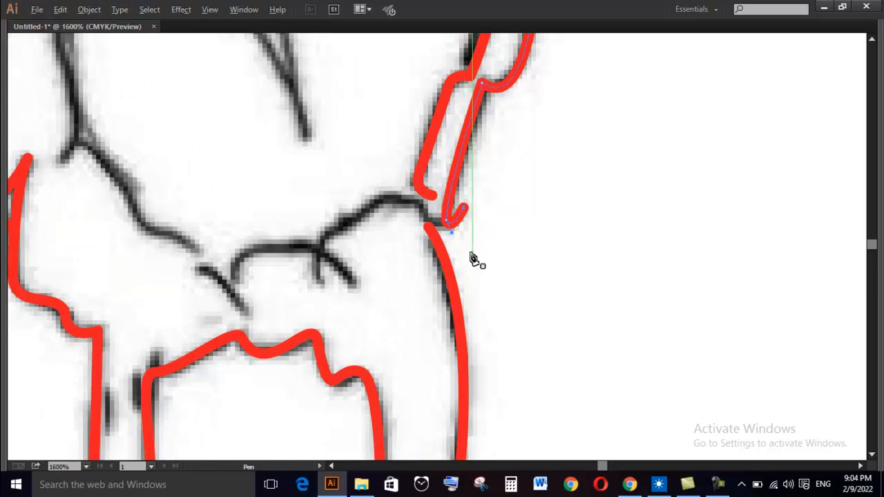
scroll(455, 232, "up", 2)
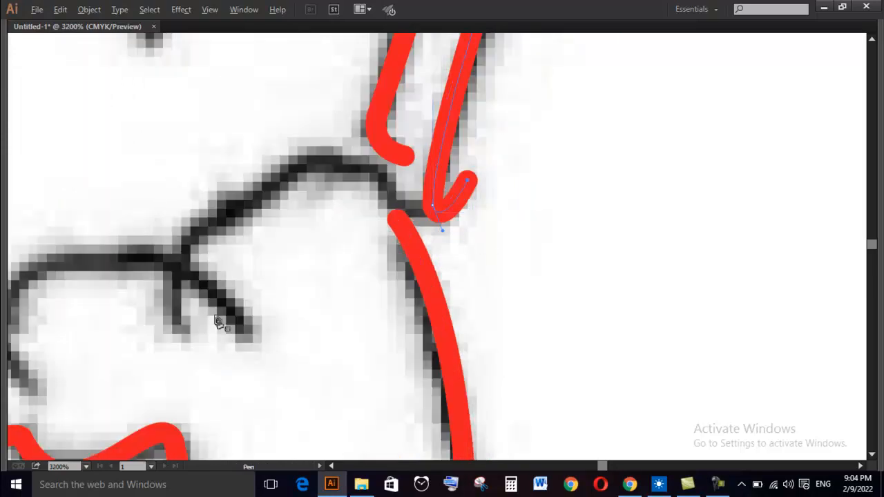
left_click(419, 208)
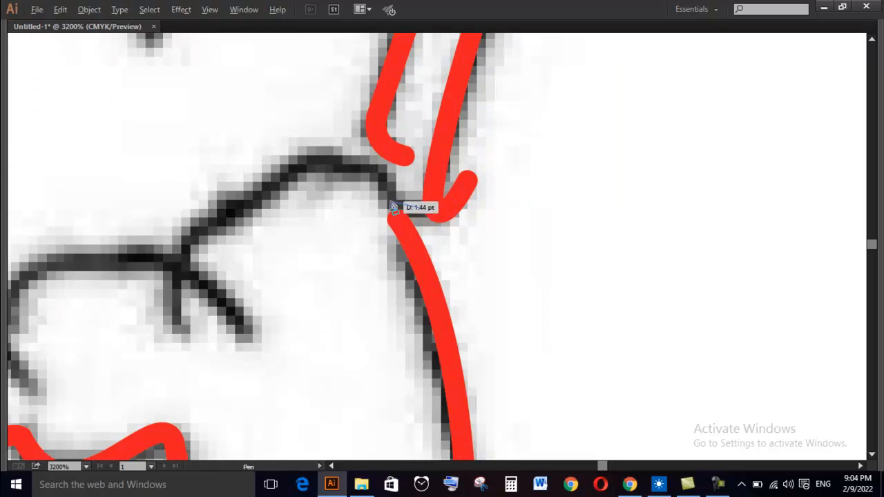
left_click_drag(387, 185, 381, 162)
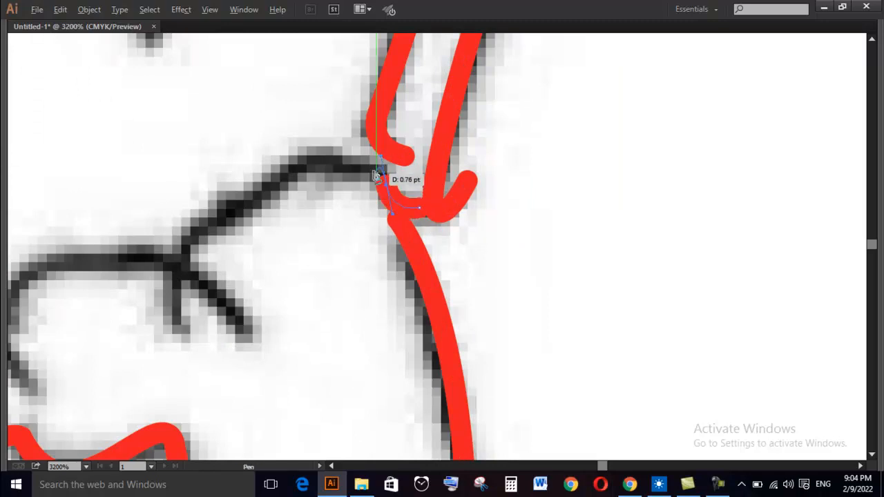
left_click(310, 164)
key("v")
- In outline view, move the S-shaped path's end anchor onto the narrow segment's lower tip and adjust its curve handle
key("ctrl+y")
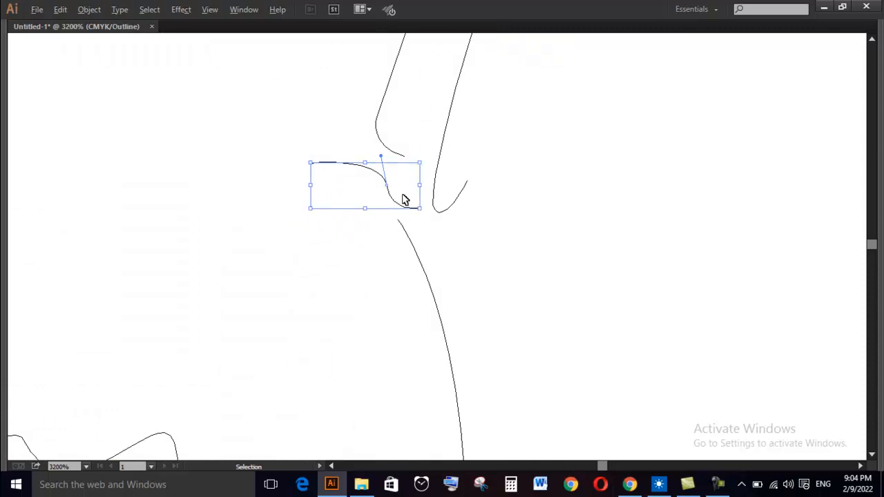
key("ctrl+plus")
key("a")
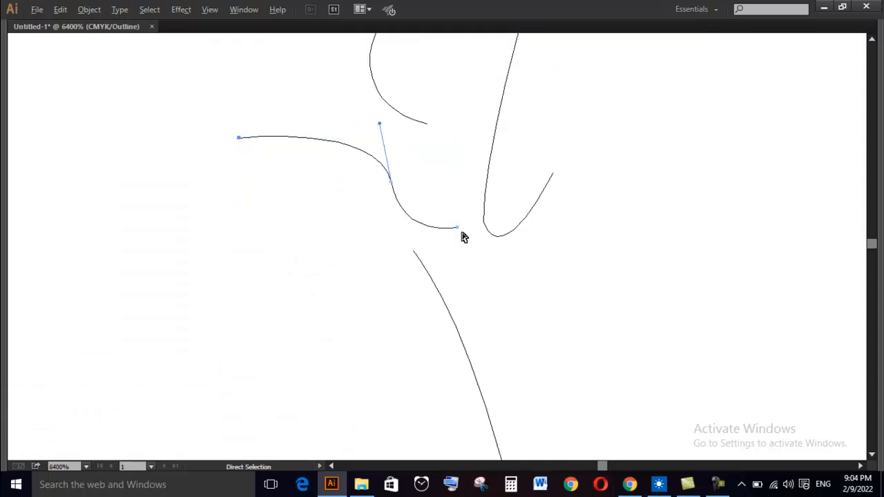
left_click_drag(459, 230, 483, 227)
left_click_drag(402, 240, 403, 247)
key("v")
key("ctrl+y")
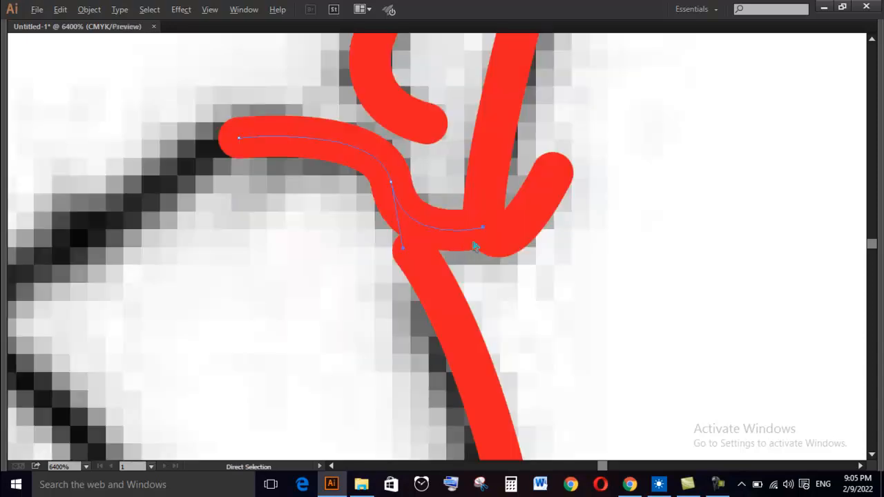
key("ctrl+minus")
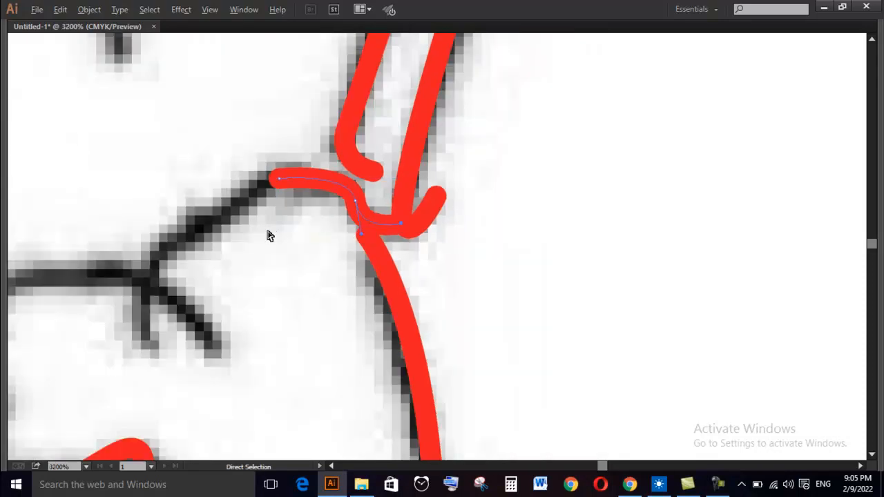
- Continue the S-shaped path along the sloping contour and down to the end of the short vertical stub
key("p")
left_click(279, 180)
key("ctrl+minus")
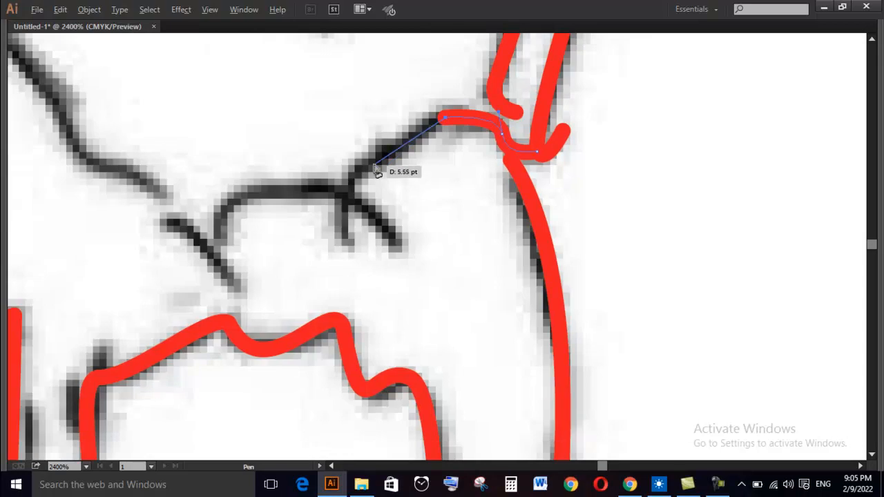
left_click_drag(384, 152, 366, 158)
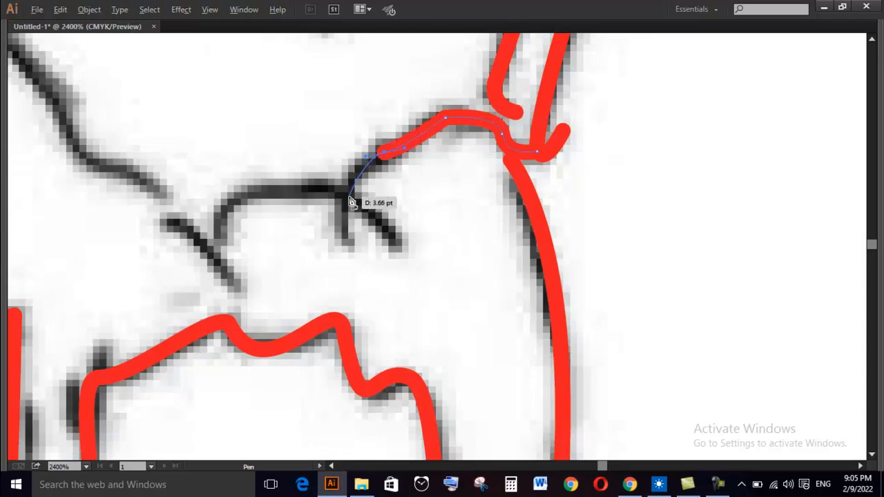
left_click_drag(350, 200, 349, 196)
left_click_drag(352, 226, 364, 254)
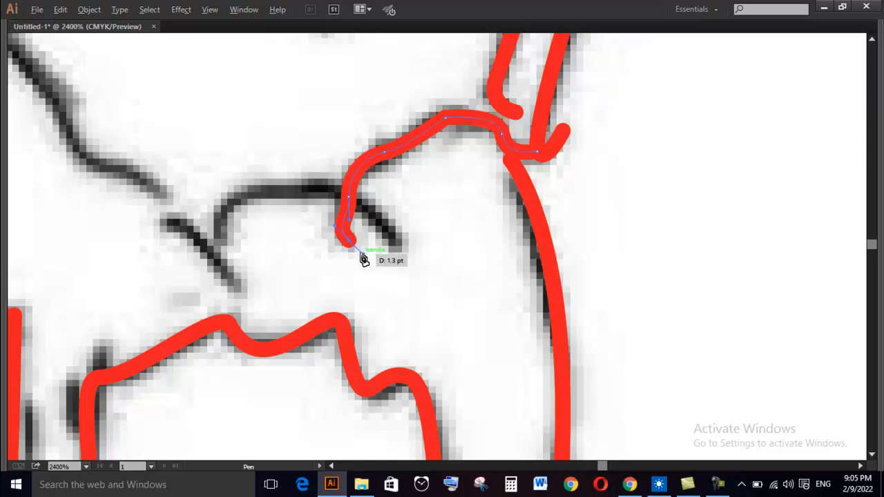
- Trace the arched line crossing the stub, from its lower right end over to its left end
left_click(399, 248)
mouse_move(239, 195)
left_mouse_down()
mouse_move(204, 220)
mouse_move(135, 237)
mouse_move(142, 246)
mouse_move(116, 245)
left_mouse_up()
left_click(224, 244)
- Trace the short diagonal stroke beside the arch as a separate open path
scroll(188, 245, "up", 1)
mouse_move(202, 222)
left_mouse_down()
mouse_move(280, 296)
mouse_move(196, 234)
mouse_move(207, 216)
mouse_move(241, 282)
mouse_move(272, 279)
mouse_move(293, 297)
left_mouse_up()
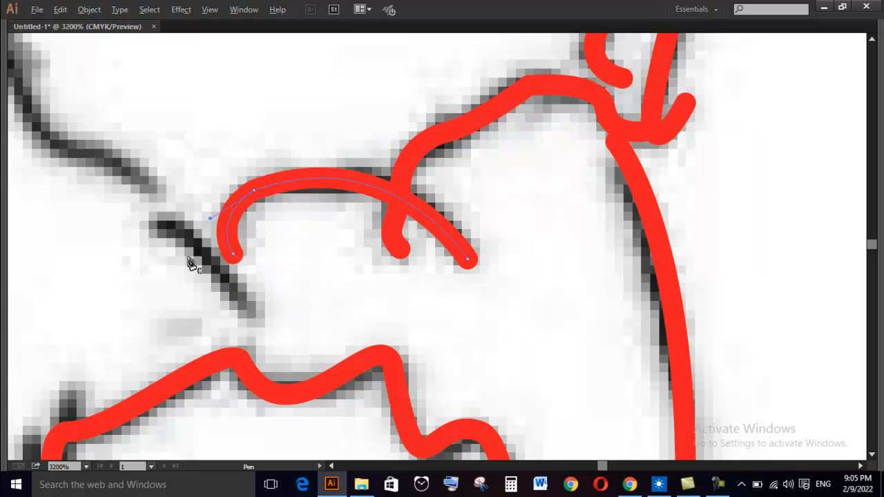
left_click(149, 224)
left_click(178, 224)
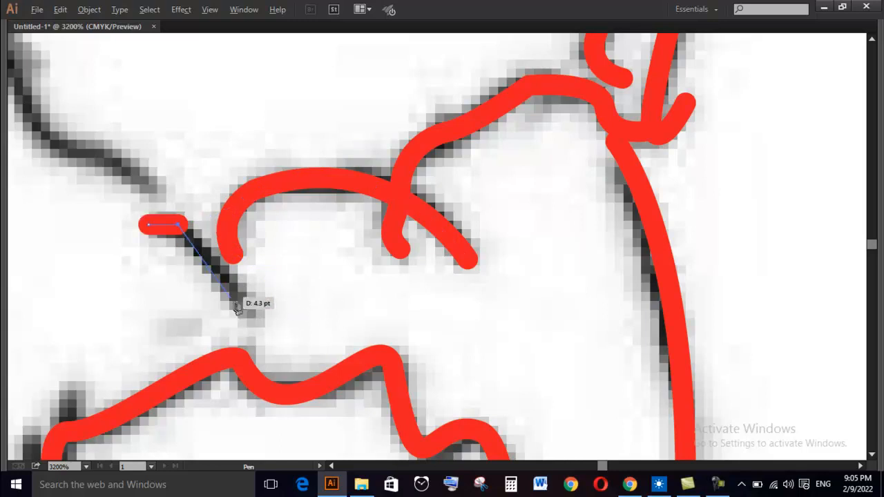
left_click(255, 317)
left_click(347, 318, "ctrl")
- Start a new path above the short diagonal stroke and trace the body contour up and left past its bend
scroll(348, 317, "down", 2)
scroll(347, 317, "down", 6)
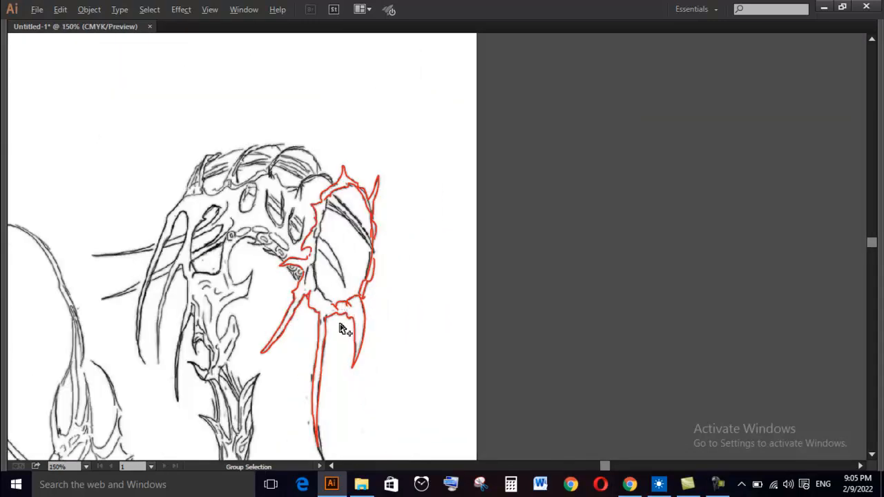
scroll(345, 324, "down", 1)
scroll(341, 319, "up", 4)
left_click_drag(393, 247, 533, 229)
scroll(475, 283, "up", 1)
left_click_drag(456, 258, 424, 289)
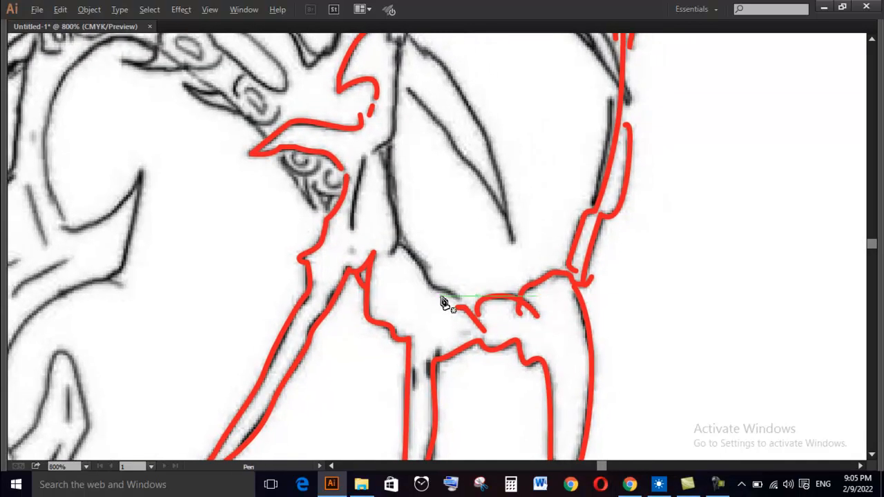
scroll(435, 293, "up", 2)
key("p")
left_click_drag(481, 311, 457, 295)
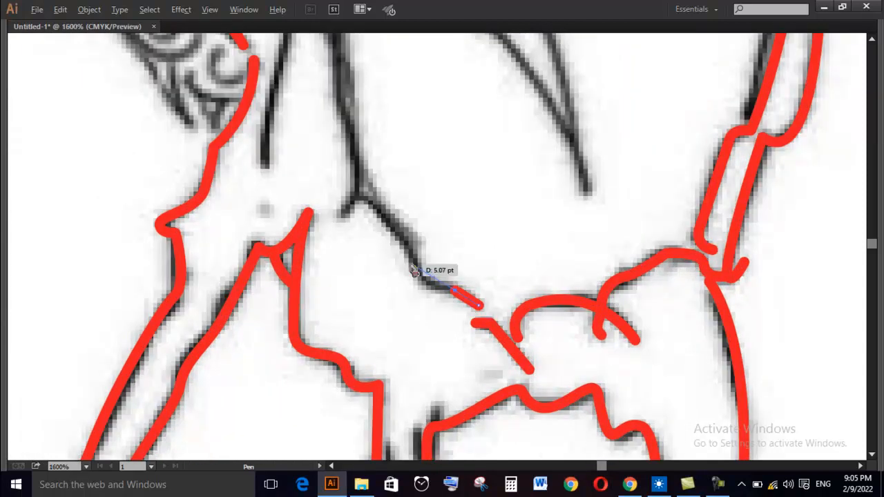
left_click_drag(405, 217, 402, 217)
- Extend the contour path up to the fork, adjust its curve handle, and finish it along the fork's short spur
scroll(369, 203, "up", 2)
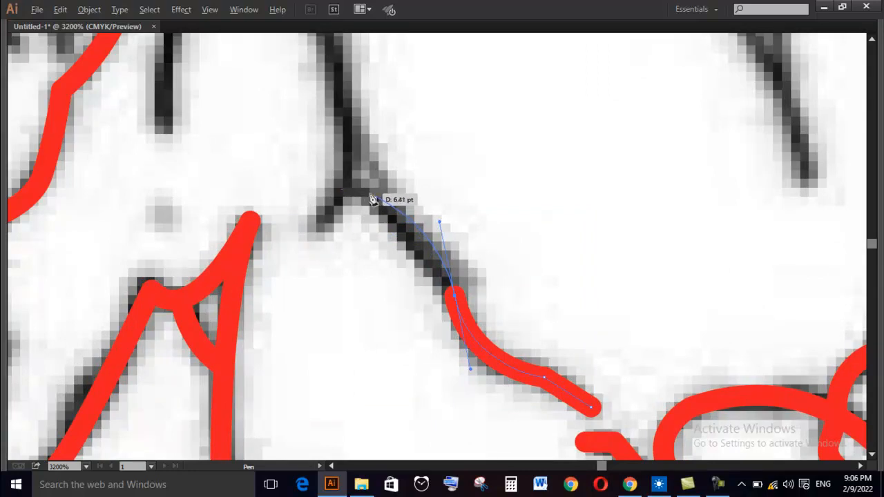
left_click(370, 197)
key("ctrl+plus")
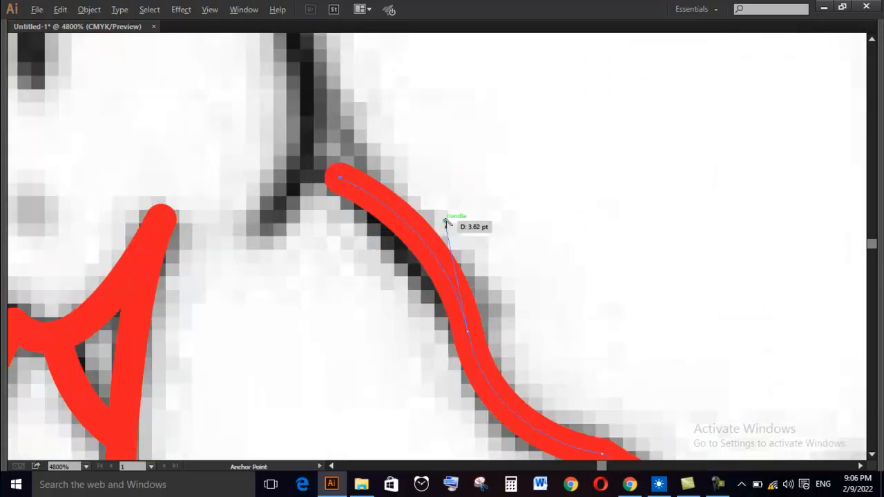
left_click_drag(444, 224, 435, 236)
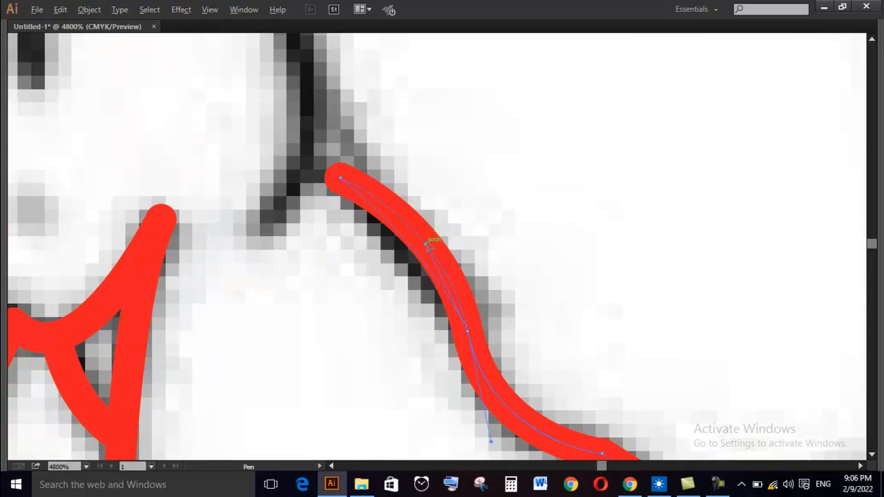
left_click(306, 175)
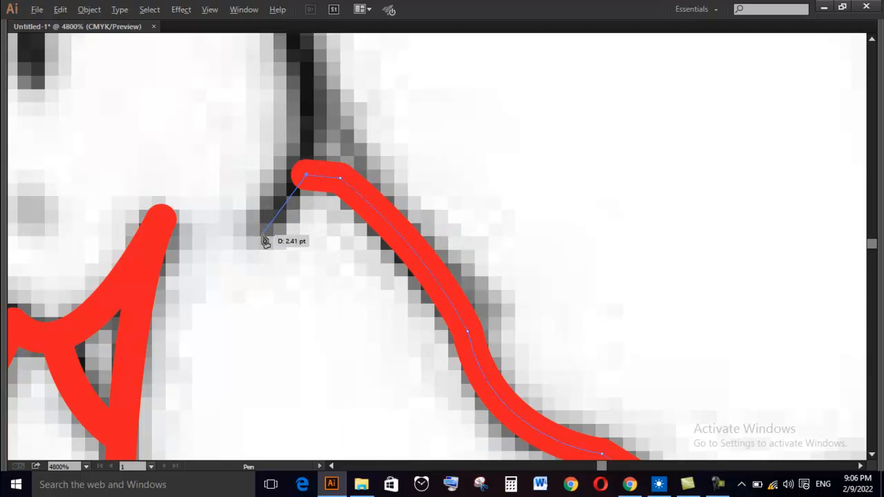
left_click(262, 235)
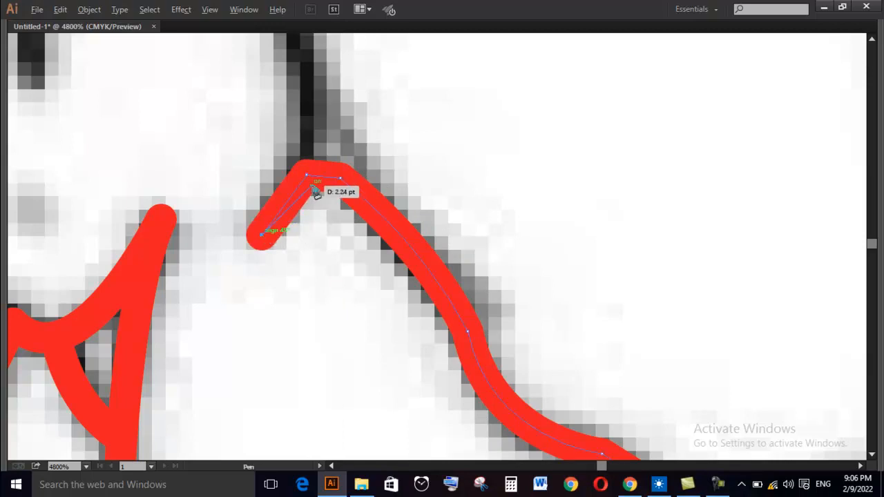
- Start a new path at the fork's peak and trace the lower part of the thick, nearly vertical line
key("v")
scroll(314, 165, "up", 3)
key("p")
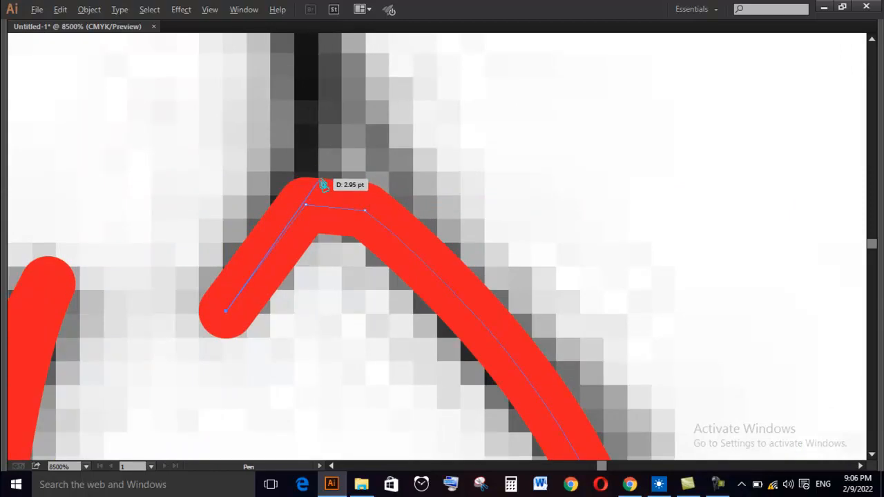
left_click(315, 191)
key("space")
left_click_drag(315, 110, 325, 265)
key("v")
scroll(326, 265, "down", 5)
key("p")
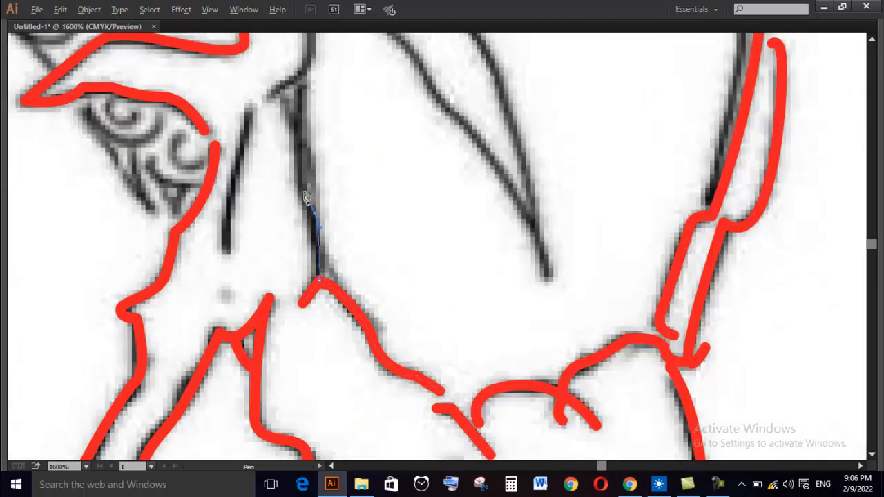
- Extend the path up the thick line to where it meets the short slanting line
left_click(300, 149)
key("space")
left_click_drag(306, 140, 312, 248)
mouse_move(308, 191)
left_mouse_down()
mouse_move(315, 248)
mouse_move(310, 243)
left_mouse_up()
scroll(314, 247, "up", 1)
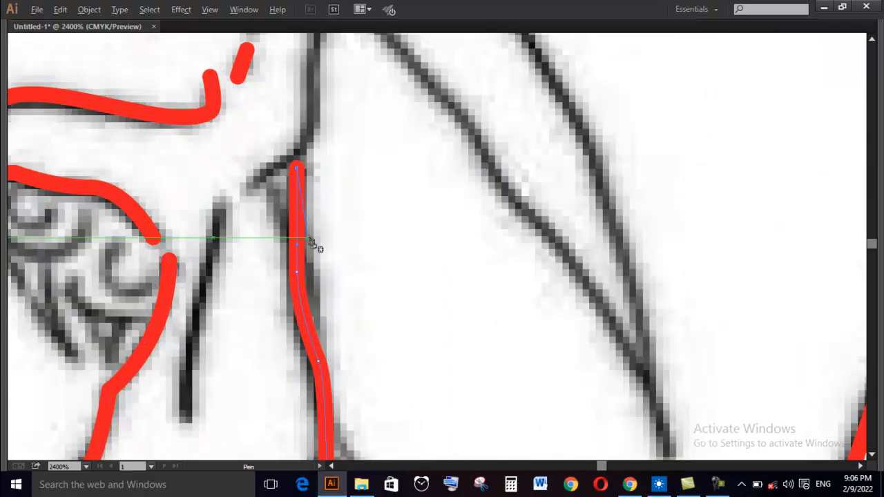
- Trace the short spur branching off the thick line's upper end and the detached slanting stroke beside it
mouse_move(274, 190)
left_mouse_down()
mouse_move(310, 240)
mouse_move(299, 243)
left_mouse_up()
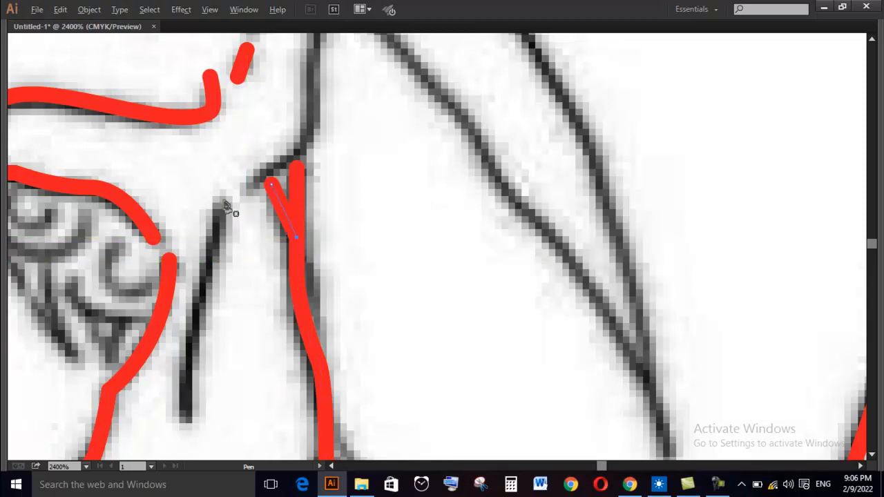
left_click_drag(231, 250, 204, 324)
left_click(210, 383)
left_click_drag(212, 393, 208, 388)
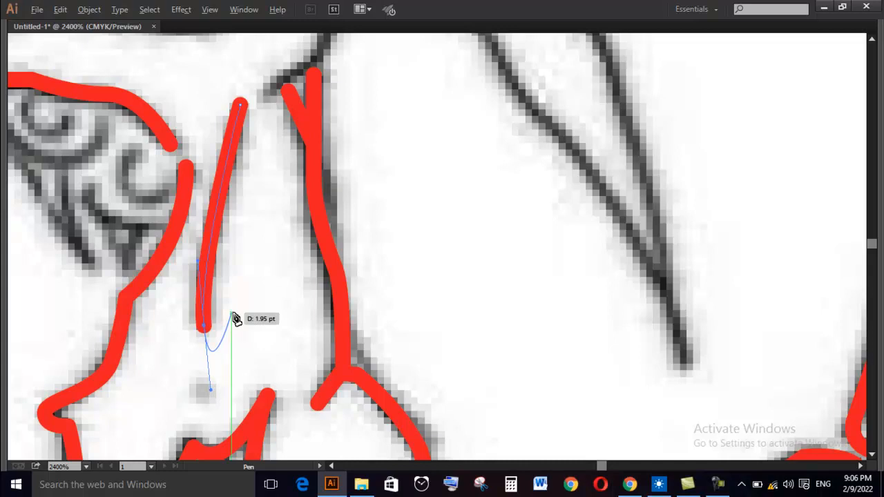
left_click(248, 304, "ctrl")
- Start a new path at the upper end of the leaf shape's inner edge and trace it down past its bend
scroll(250, 304, "down", 2)
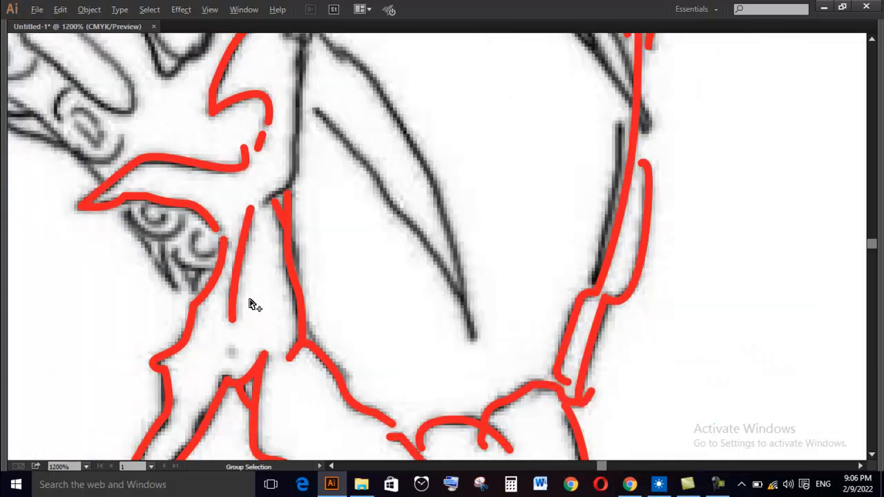
left_click_drag(342, 197, 343, 317)
key("p")
left_click(316, 231)
left_click_drag(369, 325, 331, 230)
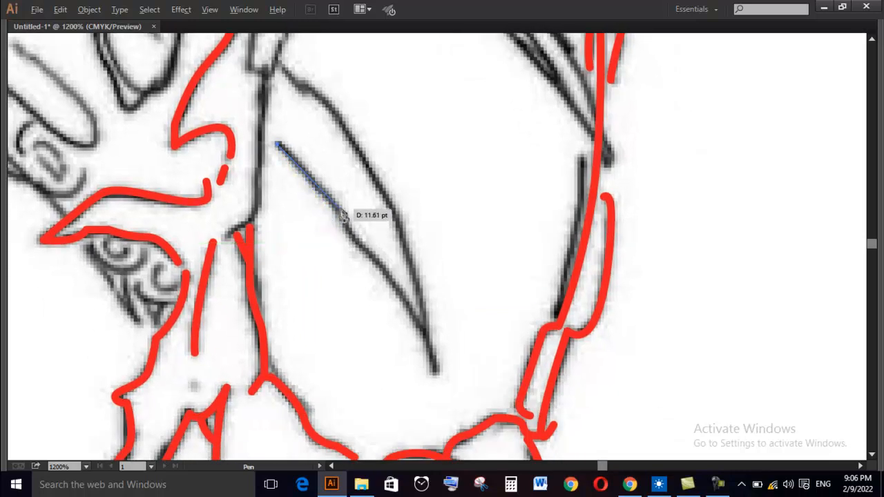
left_click(336, 208)
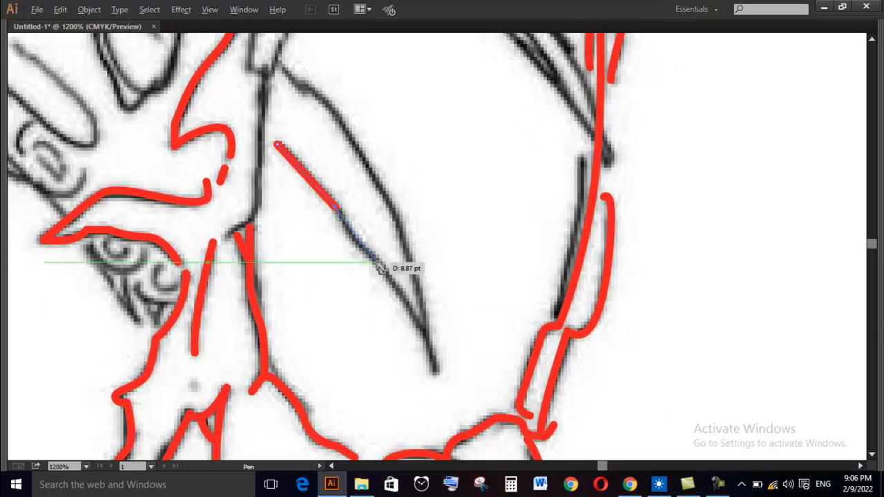
left_click_drag(378, 262, 414, 276)
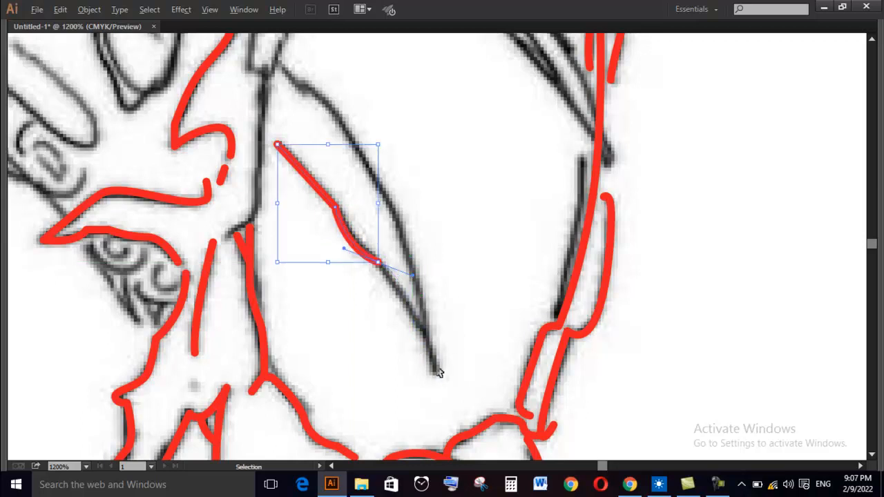
- Extend the path to the leaf shape's lower tip and adjust the curve handle so the lower part follows the scanned line
left_click(439, 371, "ctrl")
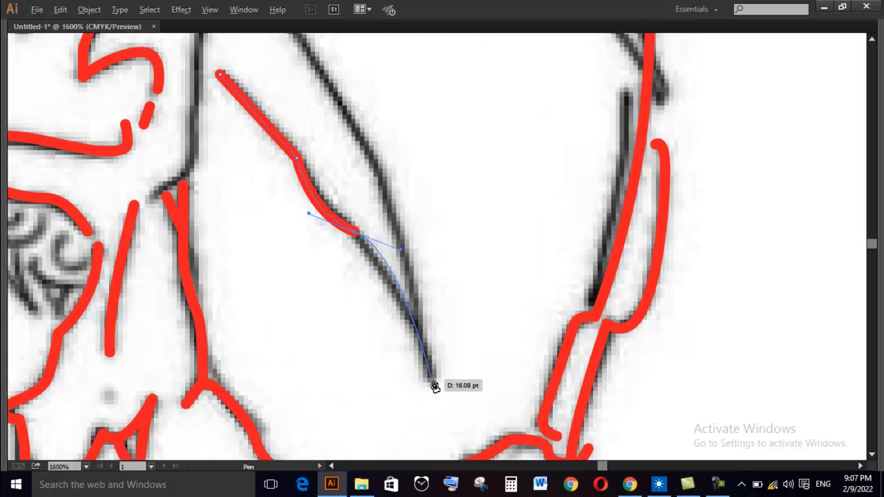
left_click(433, 385)
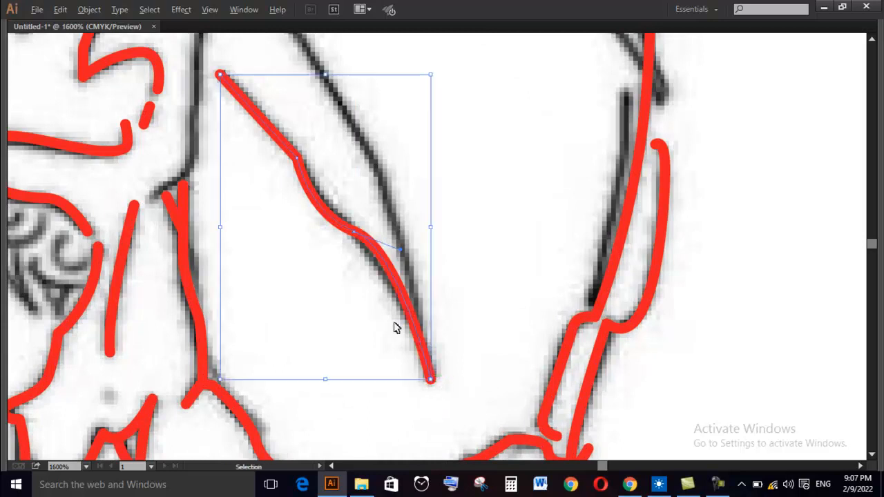
left_click(402, 340, "ctrl")
left_click_drag(403, 218, 387, 227)
left_click_drag(399, 161, 448, 357)
key("ctrl+minus")
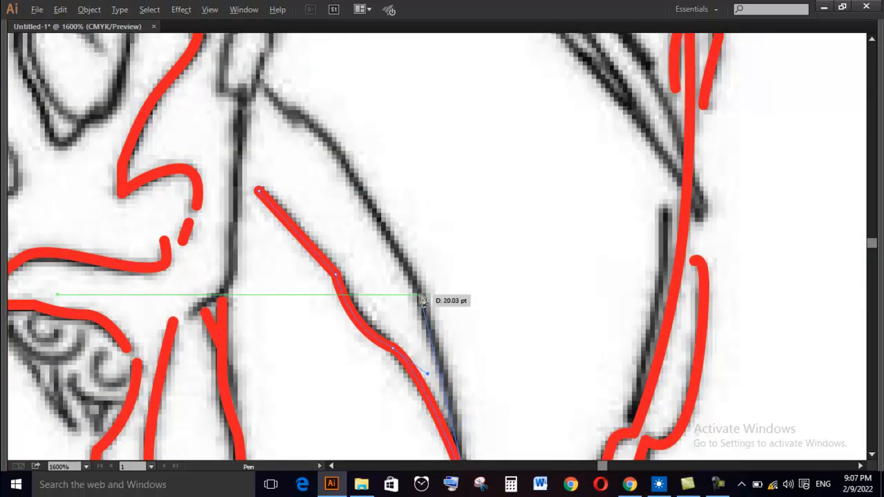
- Trace the leaf shape's outer edge from its tip back up to where it meets the jagged inner contour
left_click(421, 298)
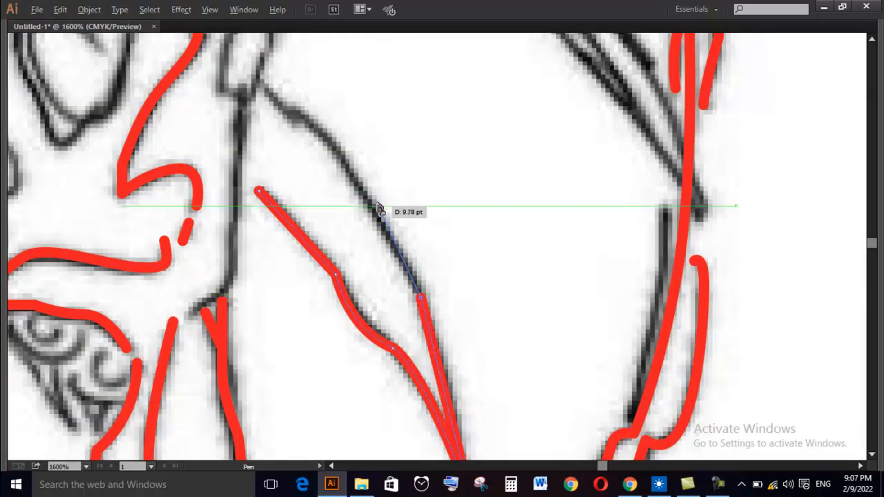
left_click(349, 169)
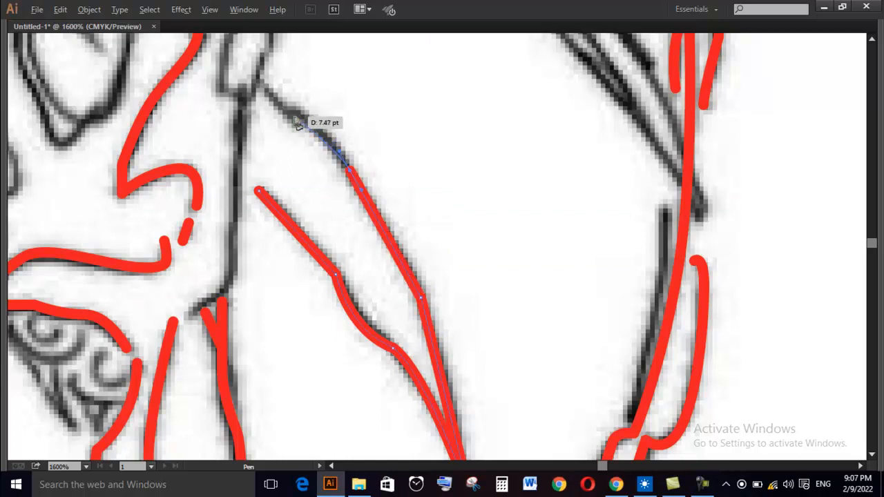
left_click(285, 112)
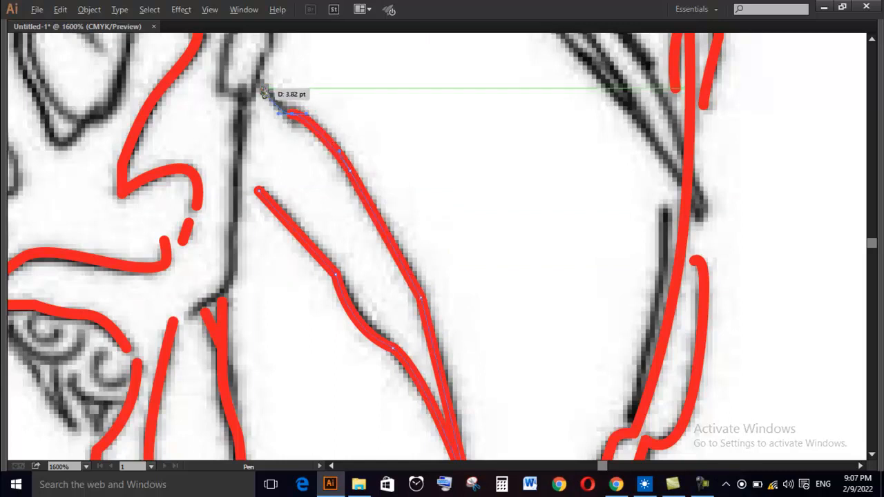
left_click(260, 86)
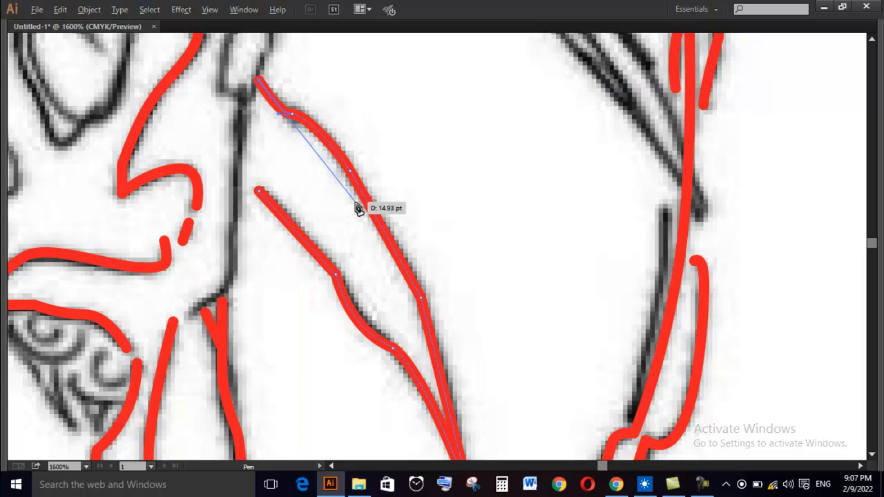
- Start a new path at the upper end of the jagged inner contour and trace its first segment down to the small step
key("ctrl+minus")
left_click_drag(327, 191, 450, 350)
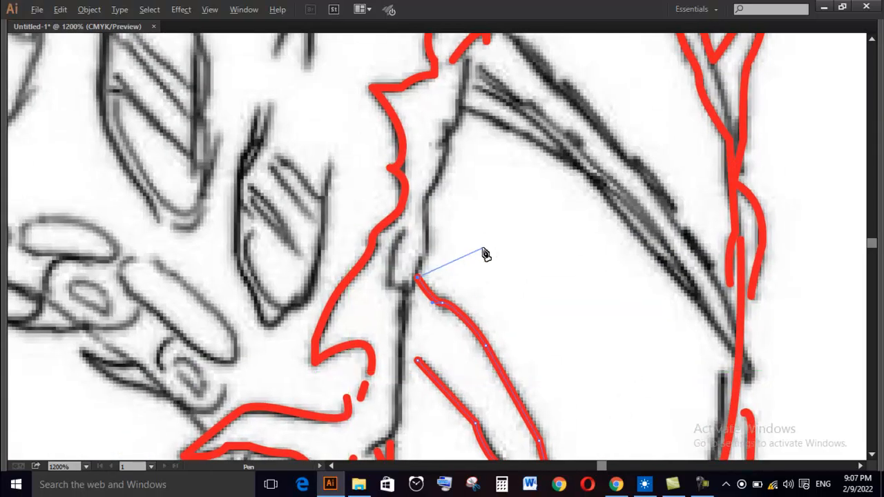
left_click_drag(467, 60, 449, 133)
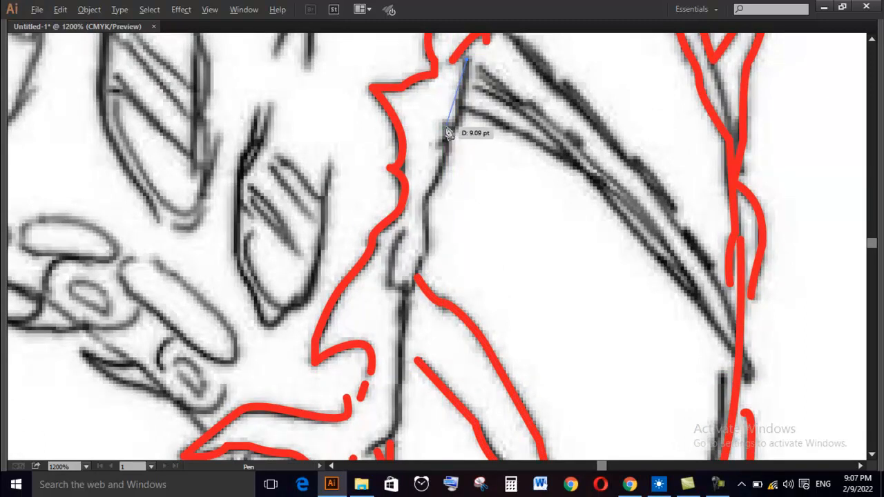
left_click_drag(429, 96, 428, 97)
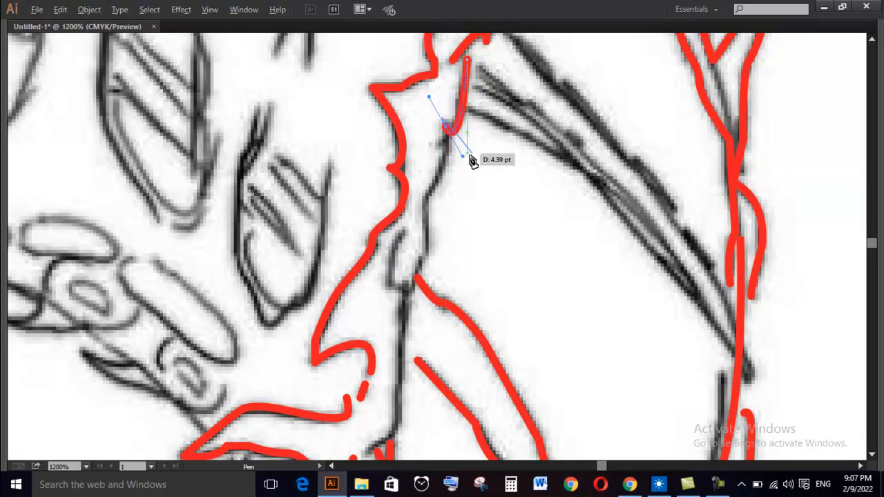
left_click(445, 127)
- Extend the jagged contour path down past its bend to just above the leaf shape's upper end
scroll(450, 166, "up", 2)
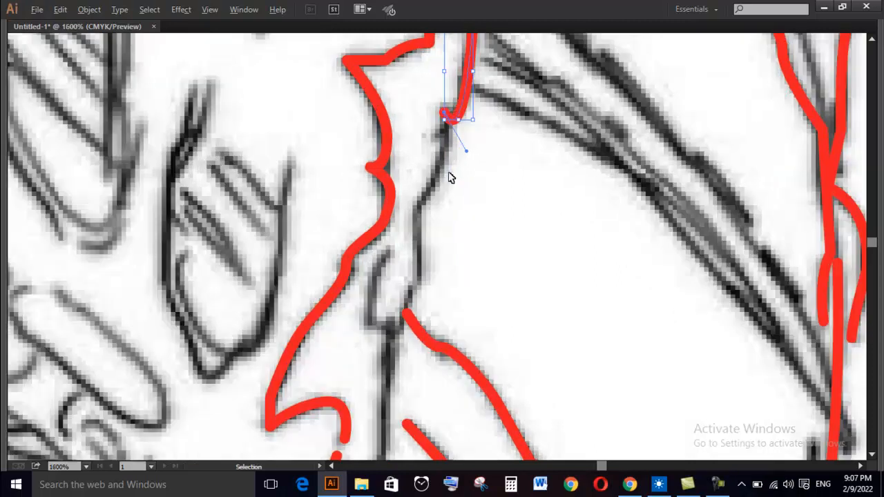
left_click_drag(402, 209, 355, 262)
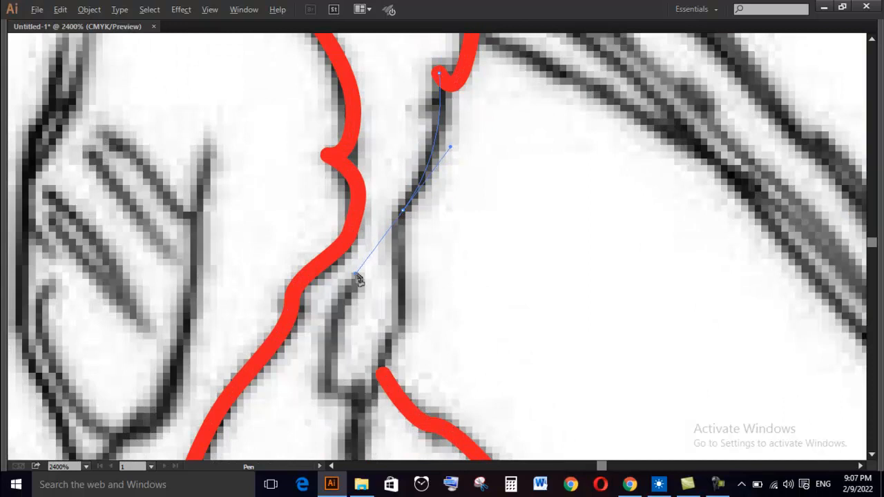
left_click_drag(354, 276, 354, 276)
mouse_move(400, 334)
left_mouse_down()
mouse_move(405, 276)
mouse_move(355, 275)
mouse_move(387, 276)
left_mouse_up()
- Continue the path down to the leaf shape's upper end and around the small U-shaped notch beside it
scroll(451, 260, "down", 5)
scroll(451, 260, "left", 3)
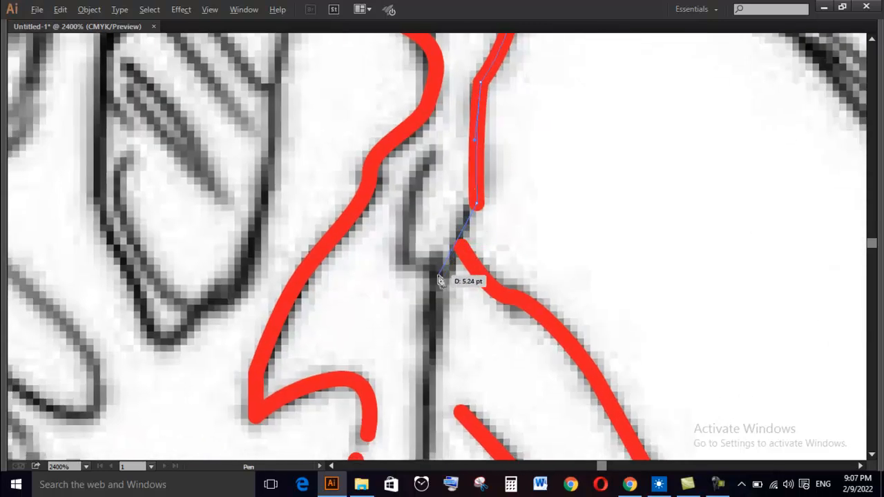
left_click_drag(439, 276, 411, 277)
key("ctrl+z")
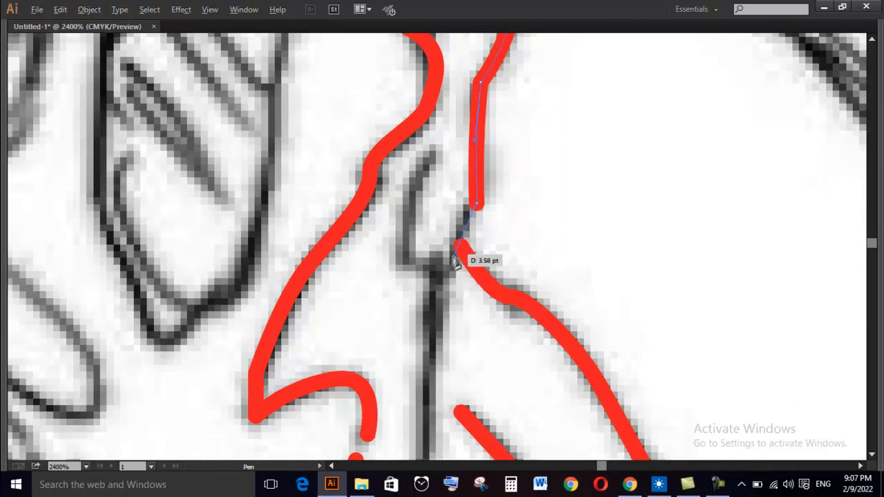
left_click_drag(452, 269, 449, 331)
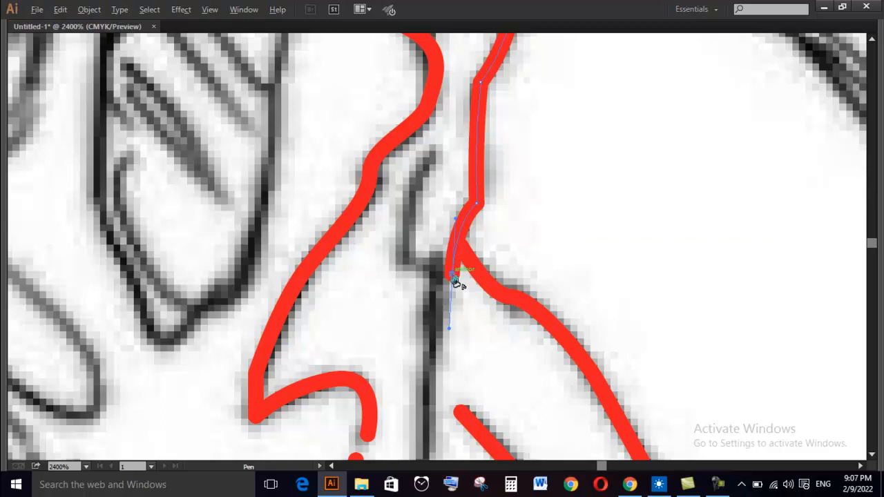
mouse_move(437, 278)
left_mouse_down()
mouse_move(439, 252)
mouse_move(432, 269)
mouse_move(390, 253)
mouse_move(419, 176)
mouse_move(462, 126)
left_mouse_up()
left_click_drag(384, 259, 397, 259)
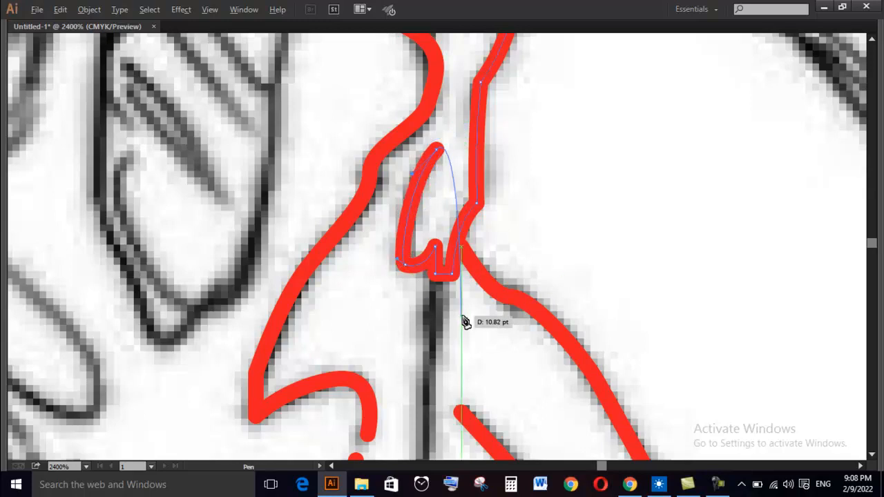
- Trace a new path along the short slanting line and up the thick, nearly vertical line to the small notch
scroll(458, 304, "down", 5)
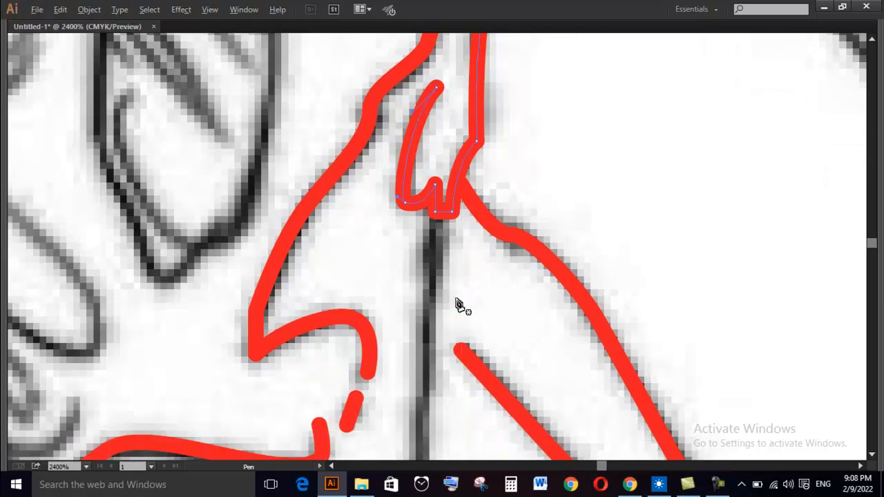
scroll(449, 289, "down", 1)
scroll(450, 297, "down", 3)
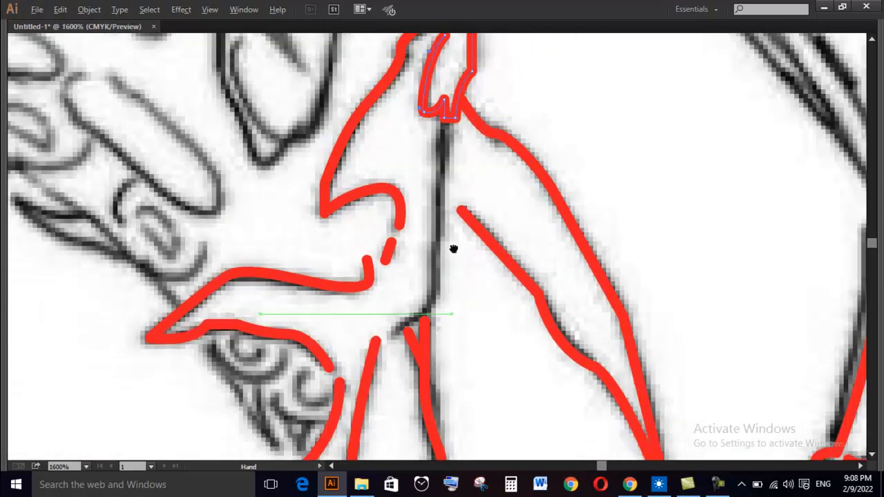
left_click(393, 264)
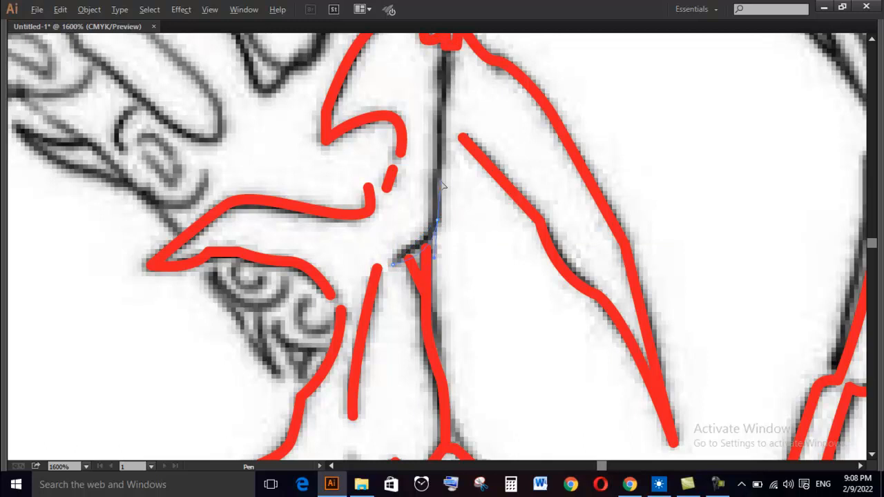
left_click_drag(447, 185, 447, 185)
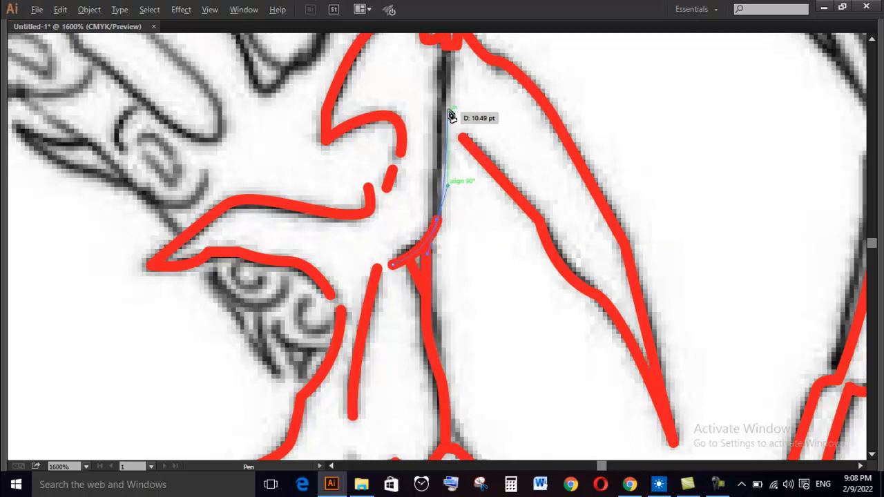
key("space")
key("space")
left_click_drag(429, 165, 436, 98)
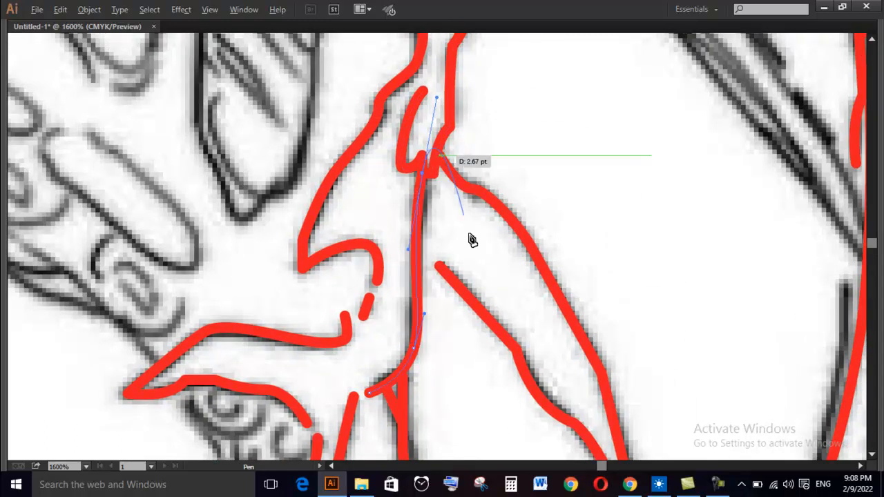
key("v")
- Trace a new path along the striped band's lowest line, from the jagged inner contour down to where the lines merge
scroll(580, 226, "down", 4)
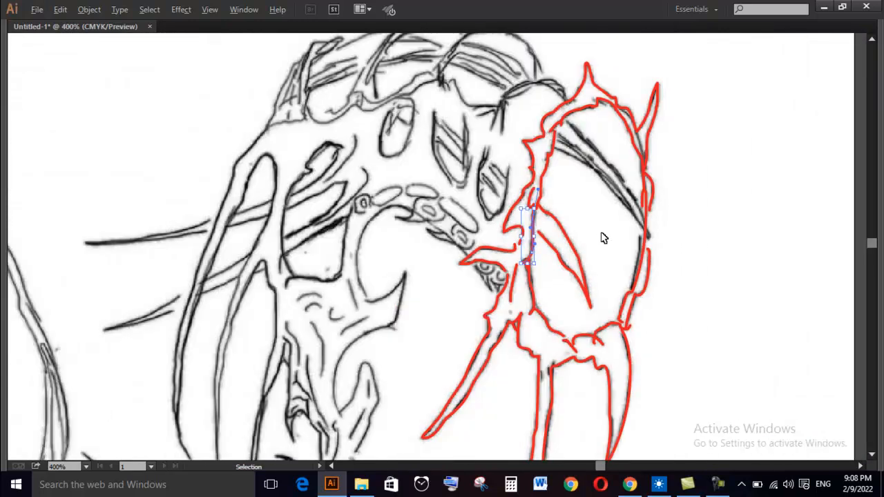
left_click_drag(601, 237, 450, 233)
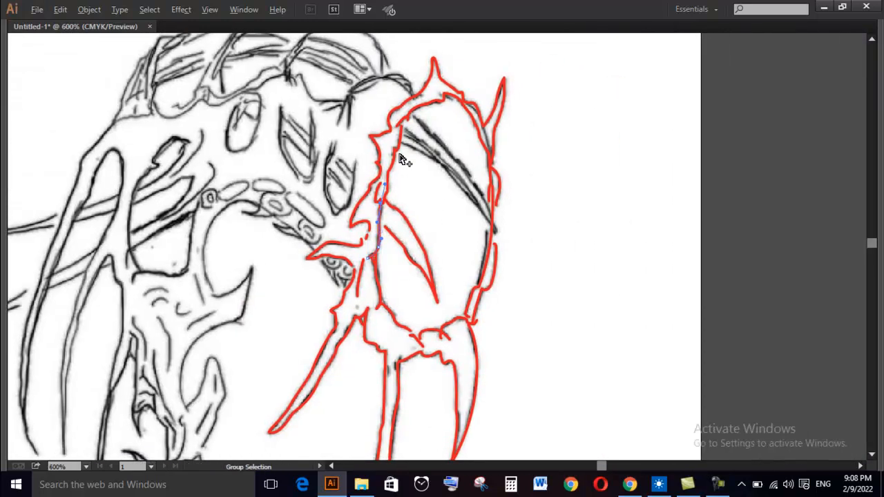
scroll(404, 159, "up", 2)
key("v")
left_click_drag(467, 182, 389, 172)
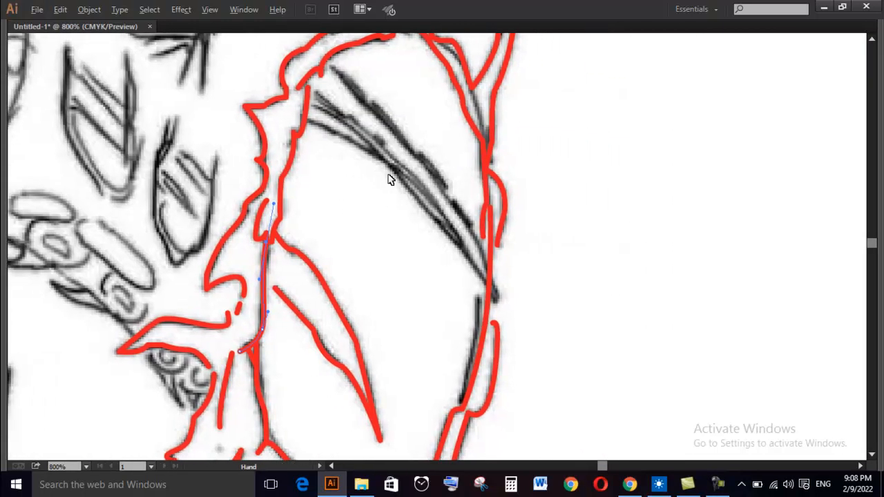
key("p")
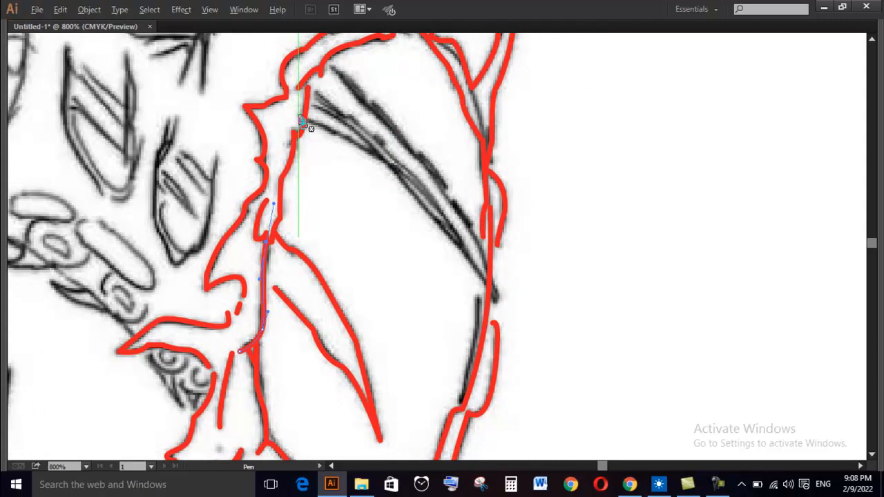
scroll(304, 124, "up", 1)
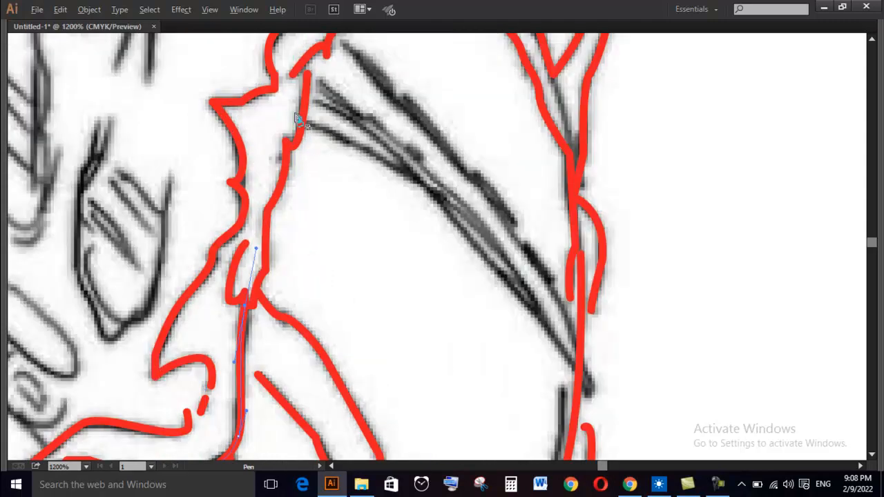
left_click(293, 114)
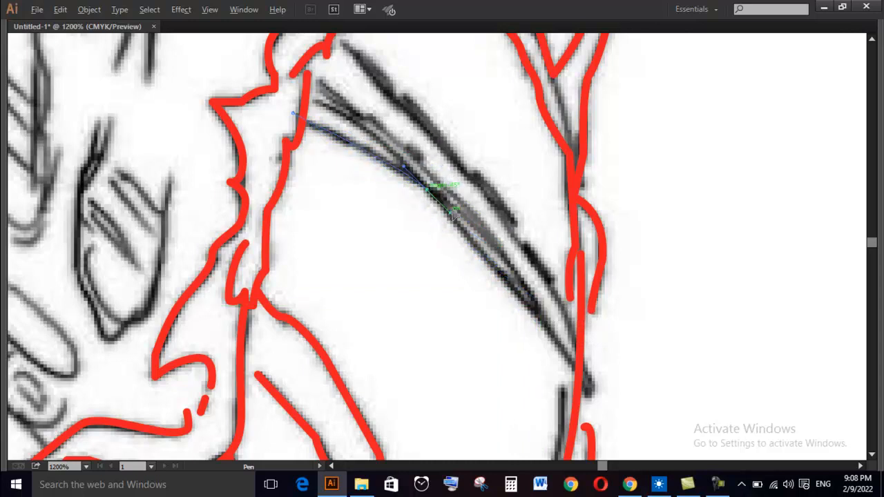
left_click_drag(452, 212, 455, 218)
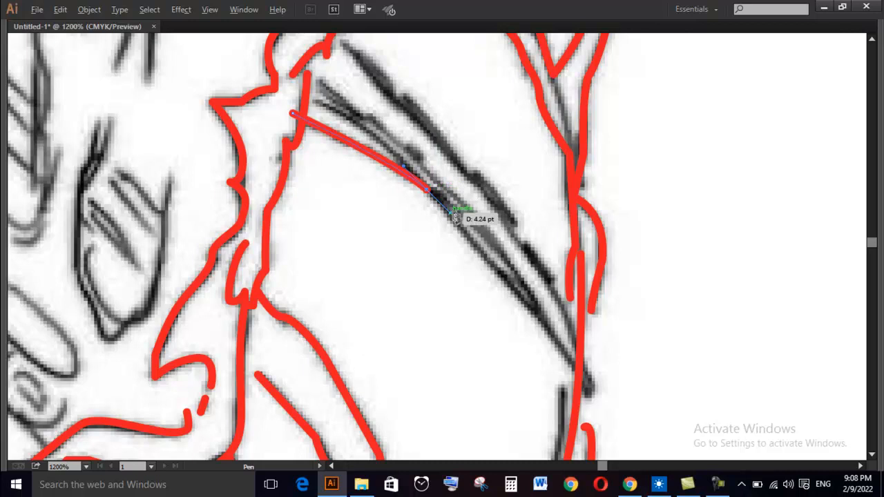
- Trace a new path along the band's second line down to its pointed tip and back up along the outer edge
left_click_drag(317, 102, 462, 232)
mouse_move(511, 298)
left_mouse_down()
mouse_move(536, 306)
mouse_move(578, 350)
mouse_move(595, 389)
mouse_move(588, 402)
mouse_move(593, 366)
mouse_move(596, 400)
mouse_move(550, 275)
mouse_move(521, 249)
left_mouse_up()
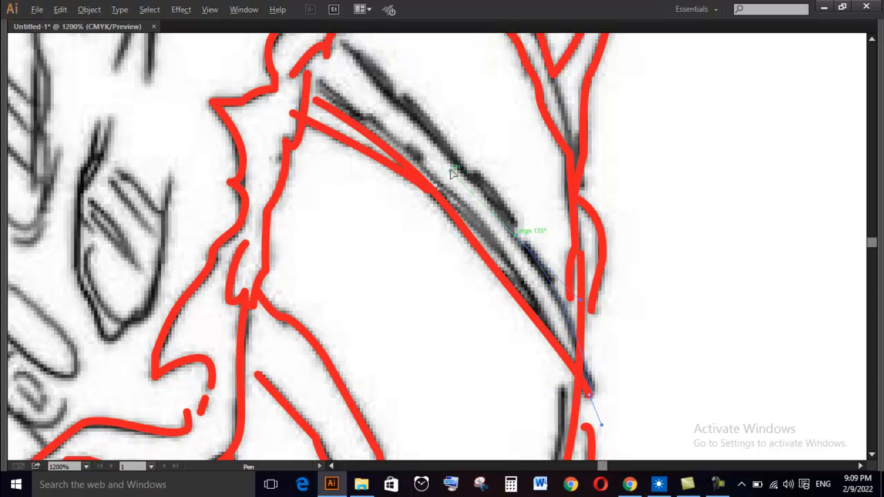
left_click_drag(453, 168, 345, 44)
left_click(344, 44)
scroll(468, 136, "up", 1)
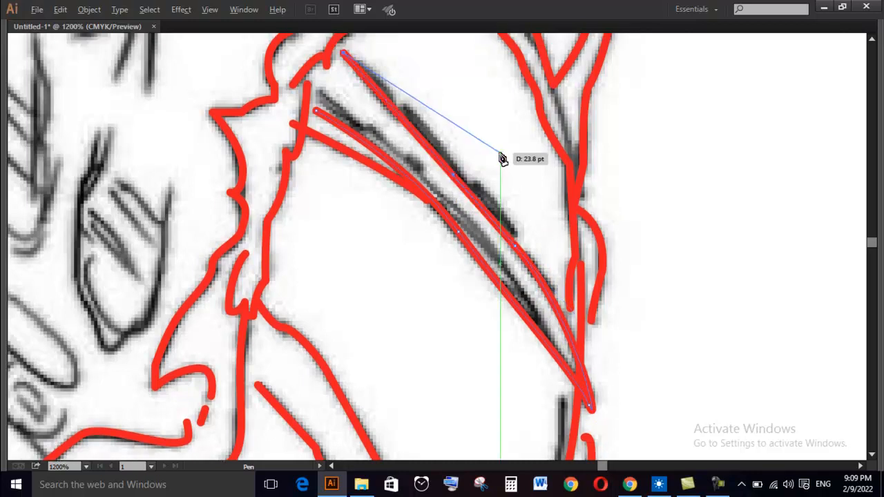
key("Escape")
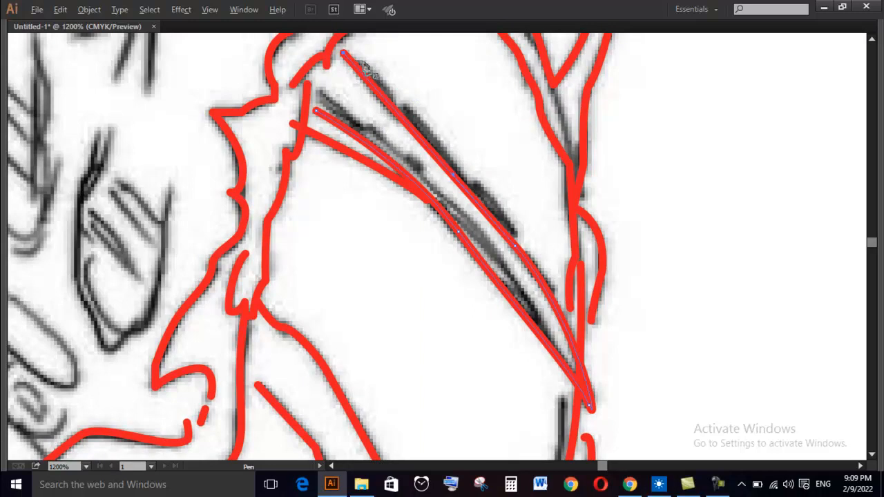
- Trace the three thick dashes along the band's outer edge as separate short strokes
left_click_drag(360, 62, 396, 102)
left_click(396, 101)
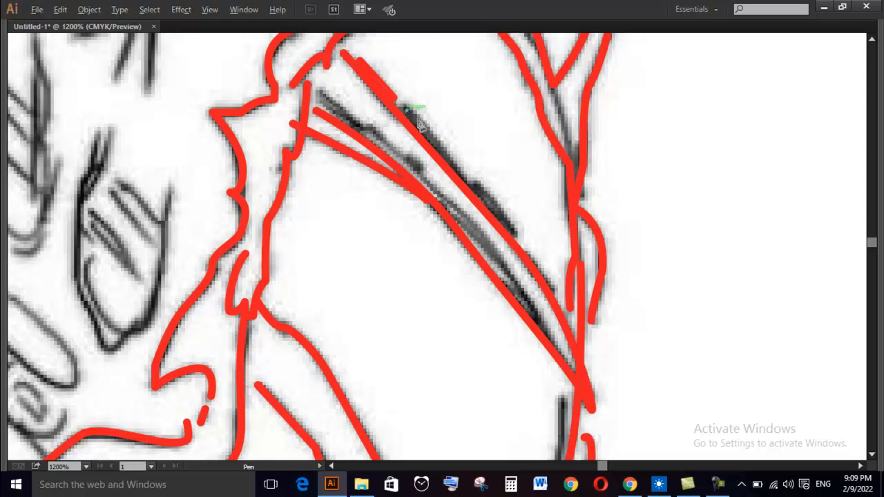
left_click(464, 179)
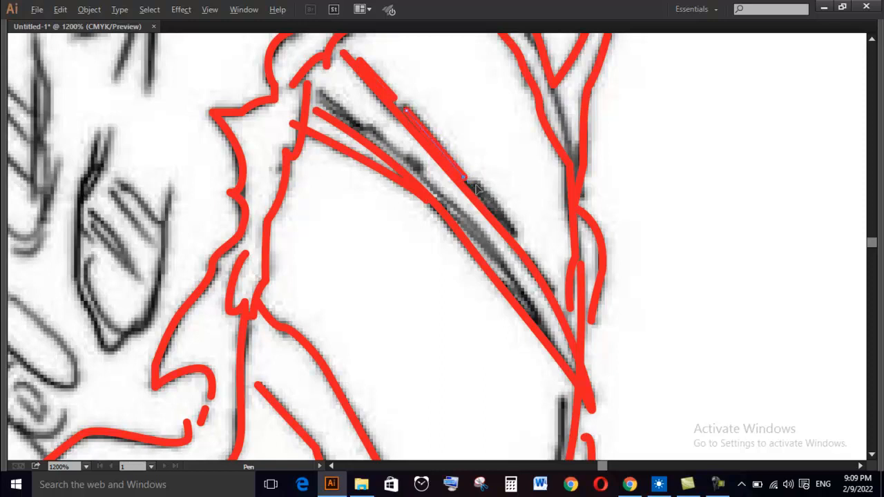
left_click(517, 238)
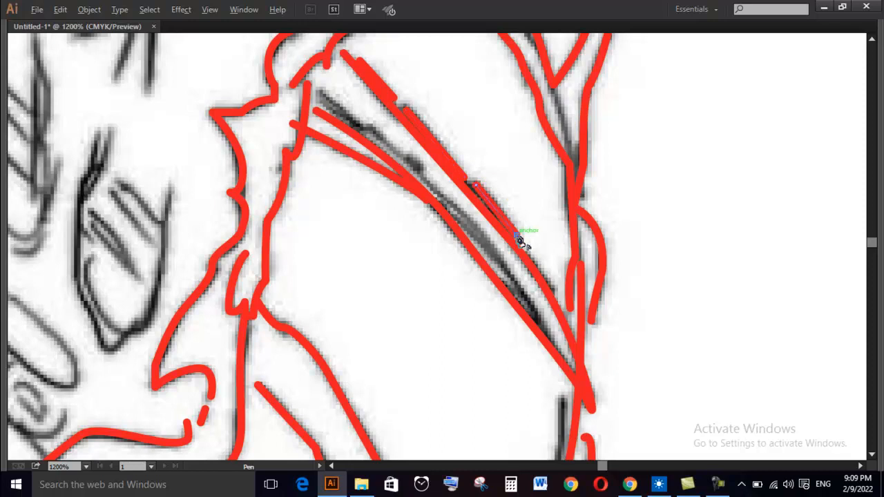
key("v")
- Move the upper end of the middle dash closer to the band's outer edge
scroll(414, 139, "up", 2)
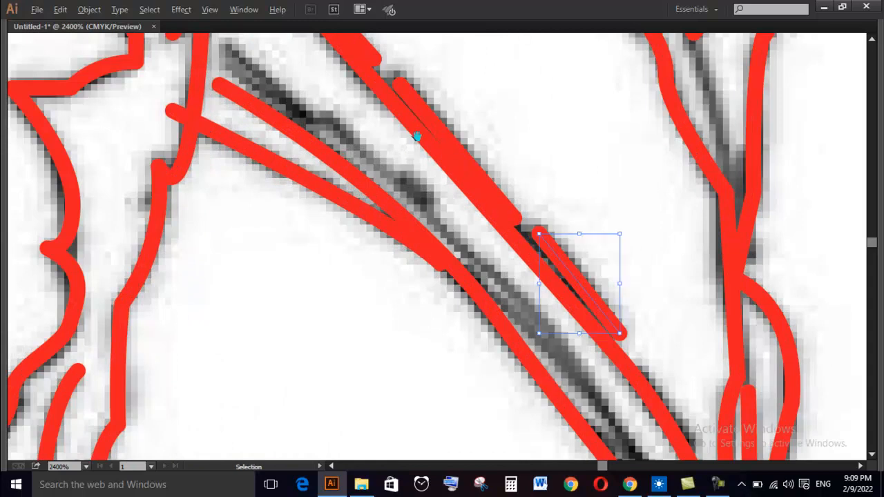
left_click_drag(418, 138, 430, 235)
left_click(419, 182)
key("a")
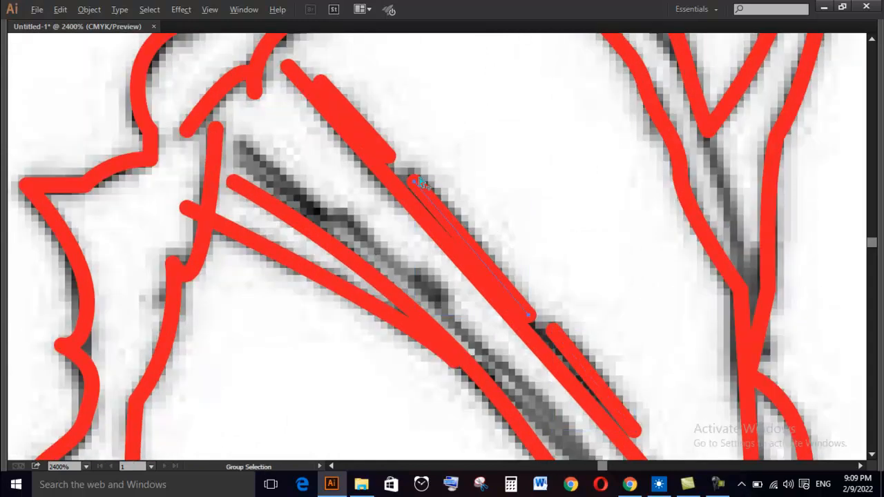
scroll(419, 183, "up", 1)
key("v")
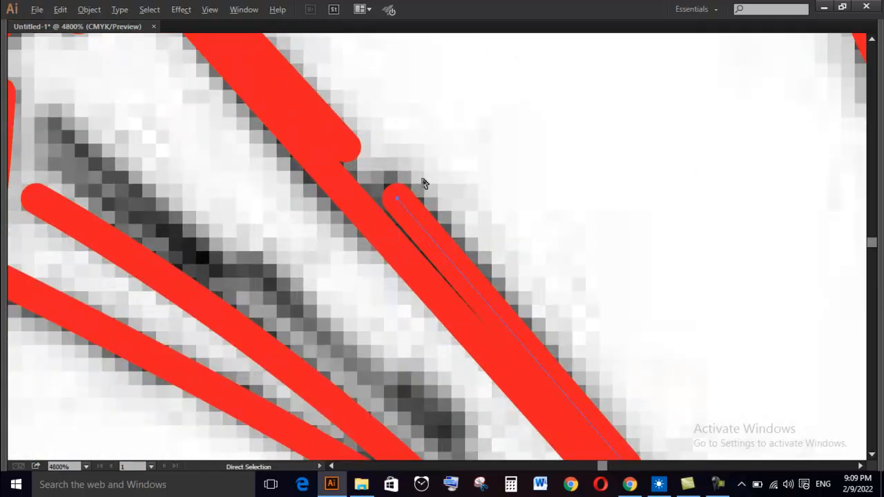
left_click(399, 200)
left_click_drag(399, 200, 388, 198)
- Shift the lowest dash against the band's outer edge and pull its upper end further in
left_click_drag(537, 326, 398, 167)
left_click_drag(520, 339, 441, 207)
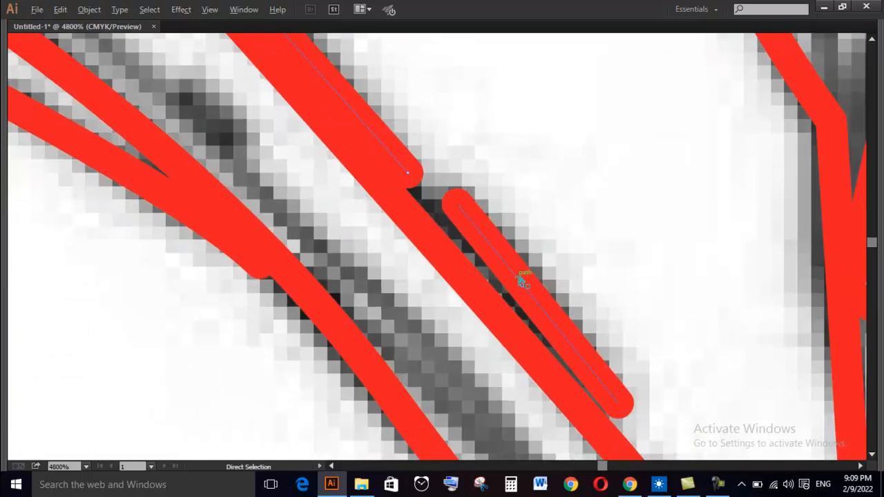
left_click_drag(516, 281, 507, 283)
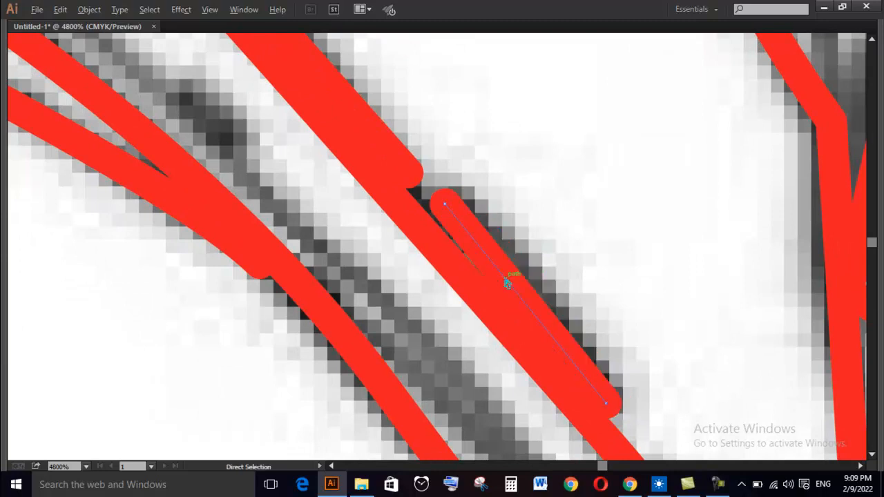
left_click_drag(445, 206, 434, 208)
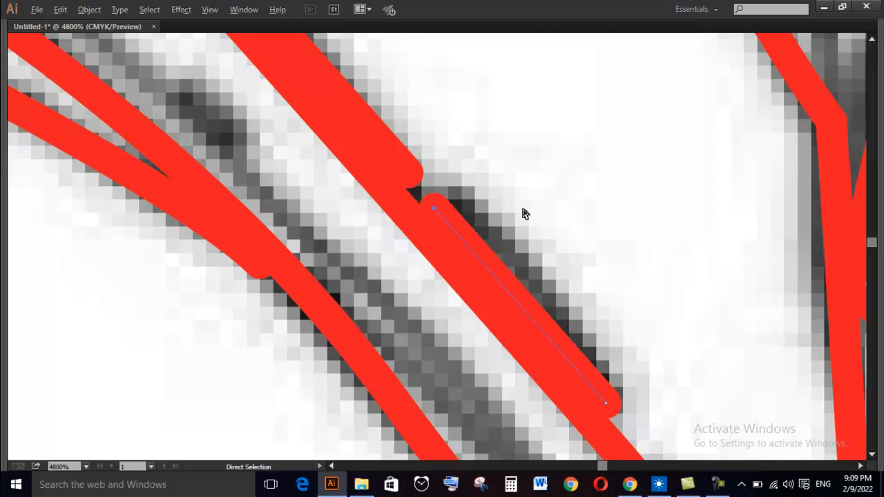
scroll(540, 224, "down", 4)
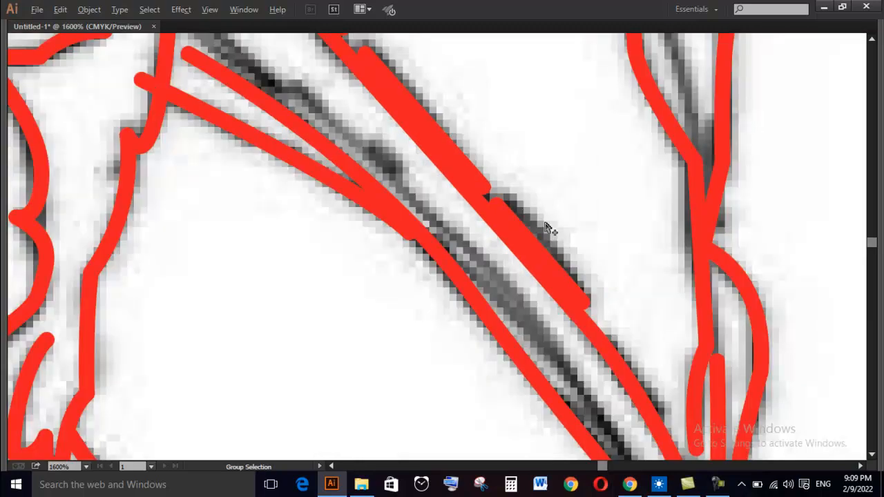
scroll(545, 224, "down", 2)
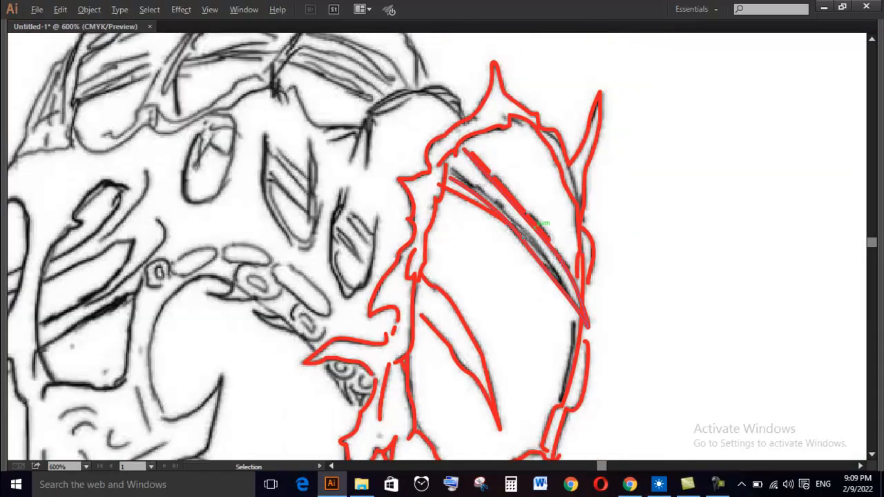
- Trace a new path along the band's stepped middle line, from its upper end past the small step to near the tip
scroll(498, 214, "up", 2)
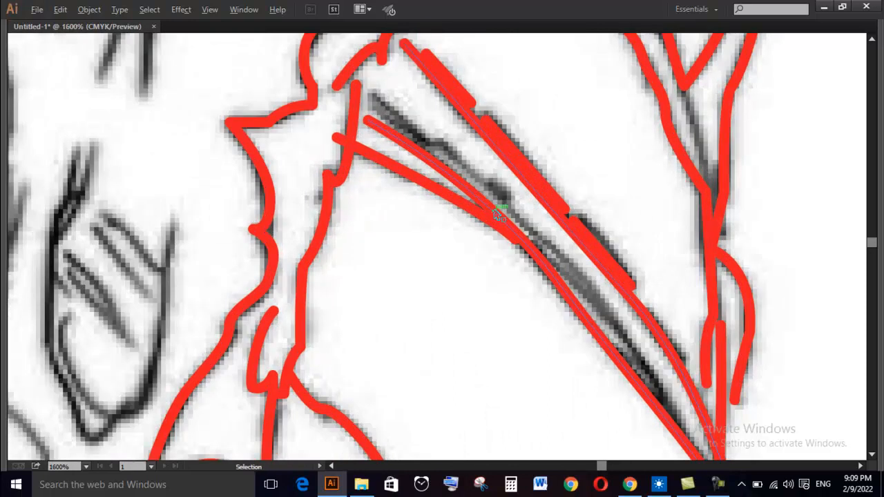
key("ctrl+shift+a")
key("p")
left_click_drag(394, 106, 536, 238)
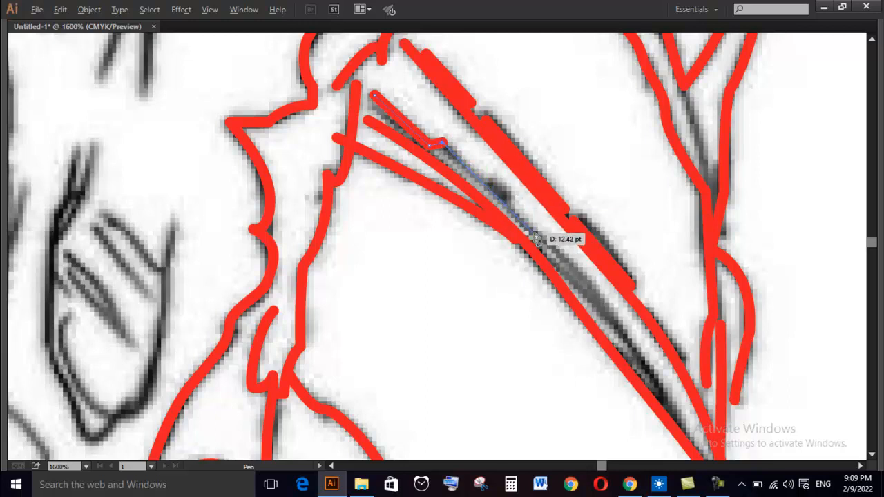
left_click(537, 235)
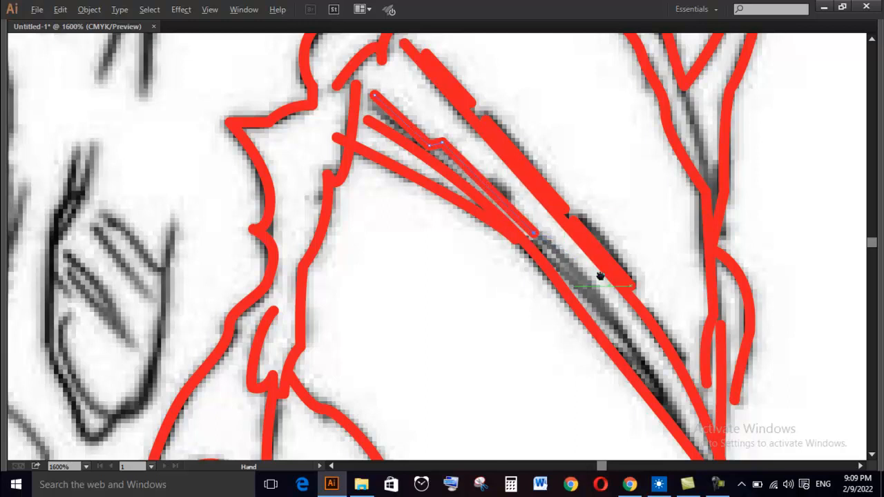
left_click_drag(605, 284, 526, 194)
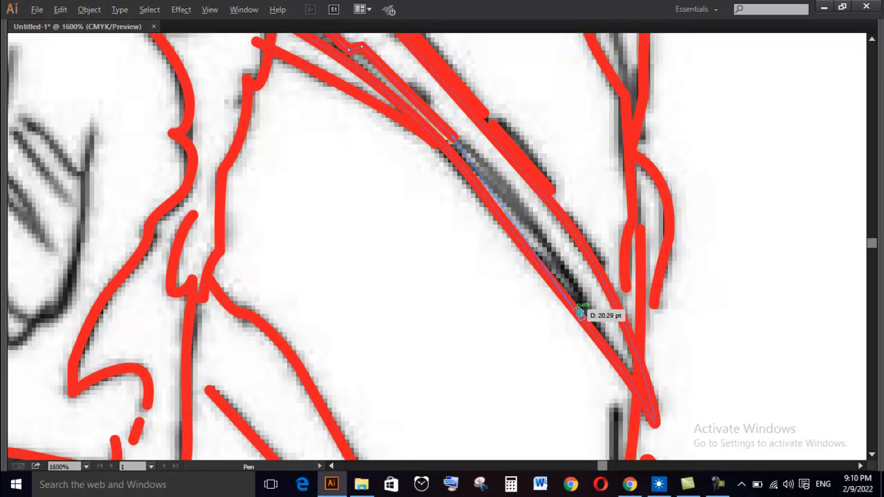
left_click_drag(583, 307, 592, 358)
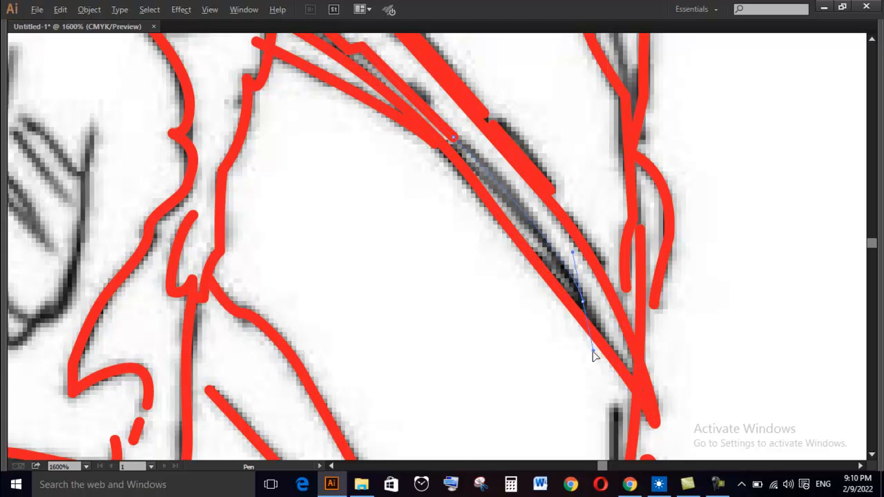
left_click_drag(598, 375, 600, 368)
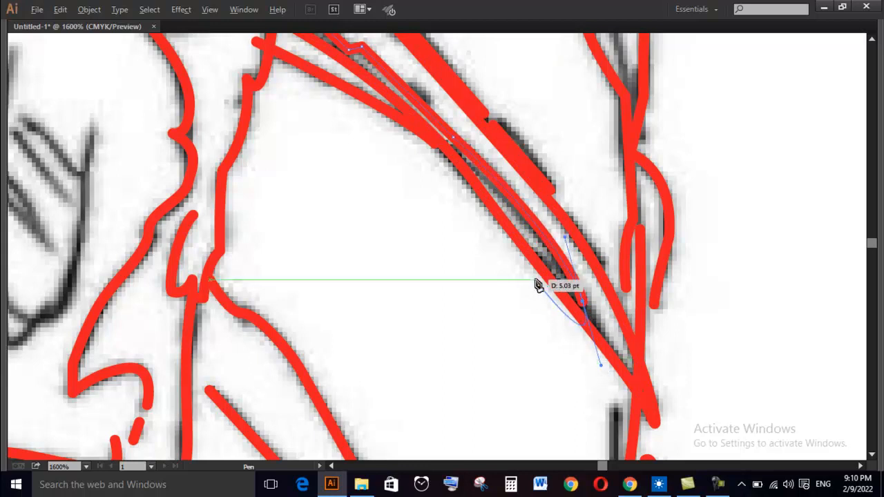
- Turn the middle line's path around at its lower end, following the dark shading near the band's tip
left_click_drag(564, 299, 292, 40)
left_click(565, 303)
left_click_drag(454, 273, 284, 135)
left_click_drag(469, 309, 467, 304)
left_click_drag(461, 252, 373, 228)
key("ctrl+minus")
key("ctrl+minus")
left_click_drag(566, 373, 449, 288)
- Trace the short curved stroke crossing the small step at the top of the inner contour as a new path
key("a")
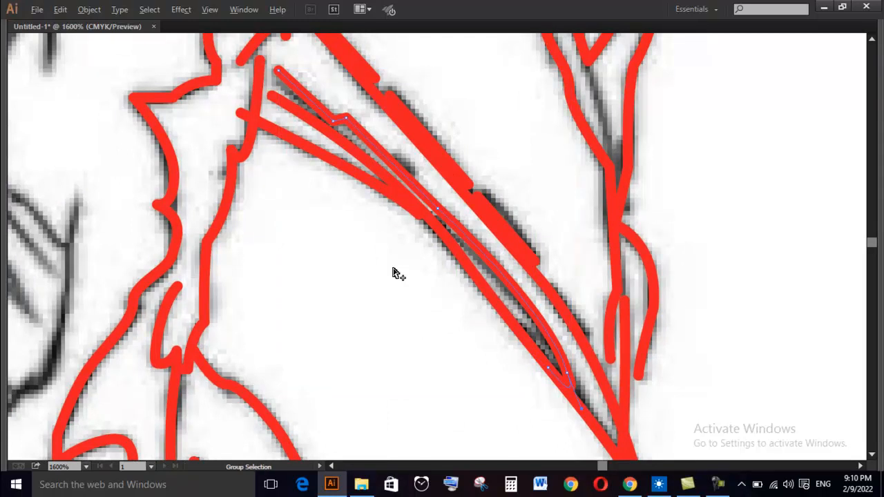
key("ctrl+minus")
left_click_drag(414, 336, 423, 390)
key("ctrl+equal")
scroll(409, 243, "up", 3)
key("ctrl+equal")
key("p")
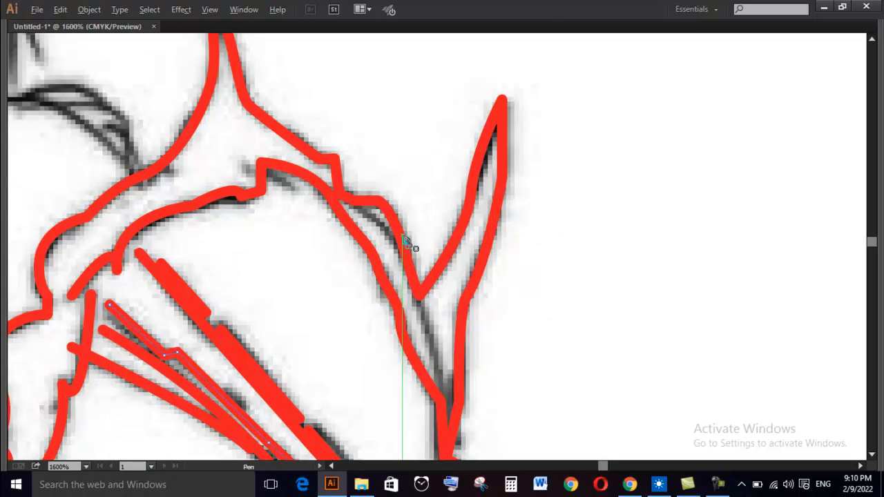
key("ctrl+equal")
key("ctrl+equal")
left_click_drag(264, 169, 373, 235)
left_click_drag(448, 302, 457, 312)
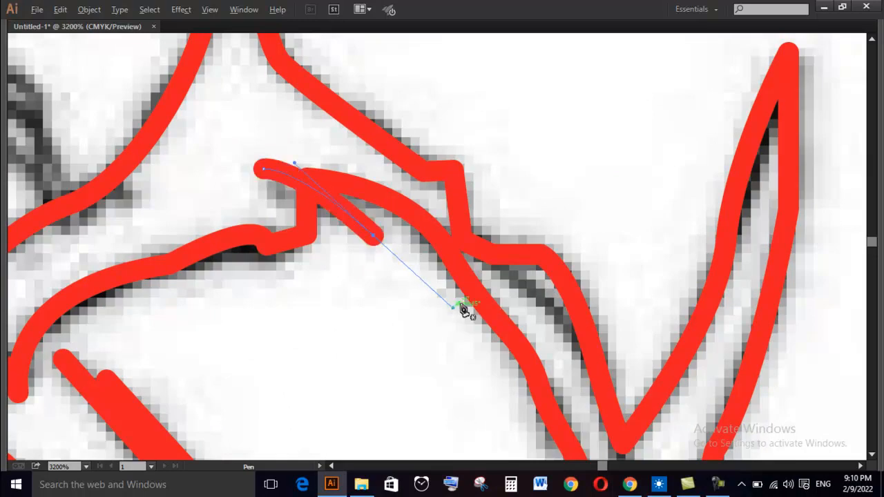
- Trace a new path from the outer contour's notch down past the V-shaped spike base to where the side lines converge
left_click(477, 247)
left_click_drag(565, 344, 428, 230)
left_click_drag(512, 376, 518, 256)
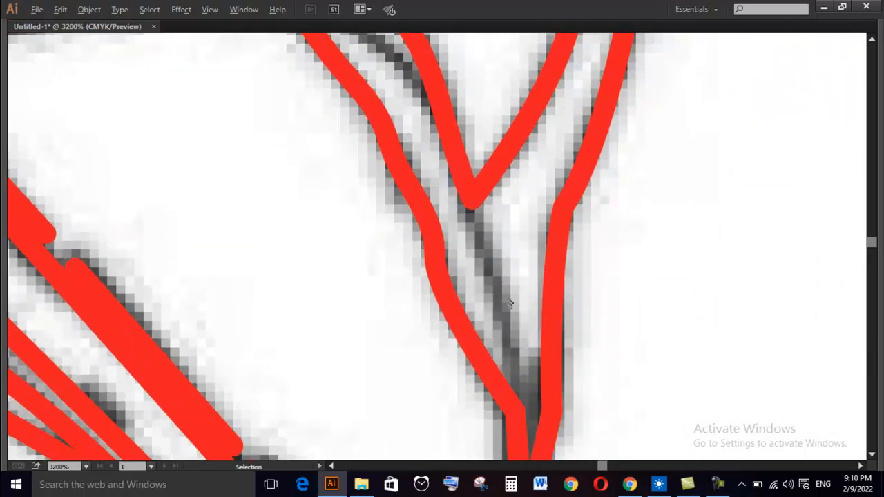
scroll(511, 276, "down", 1)
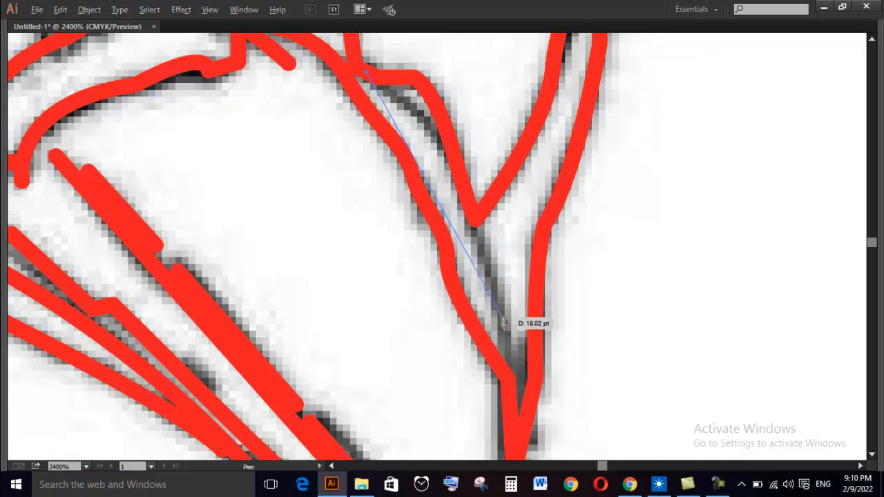
left_click_drag(492, 277, 516, 284)
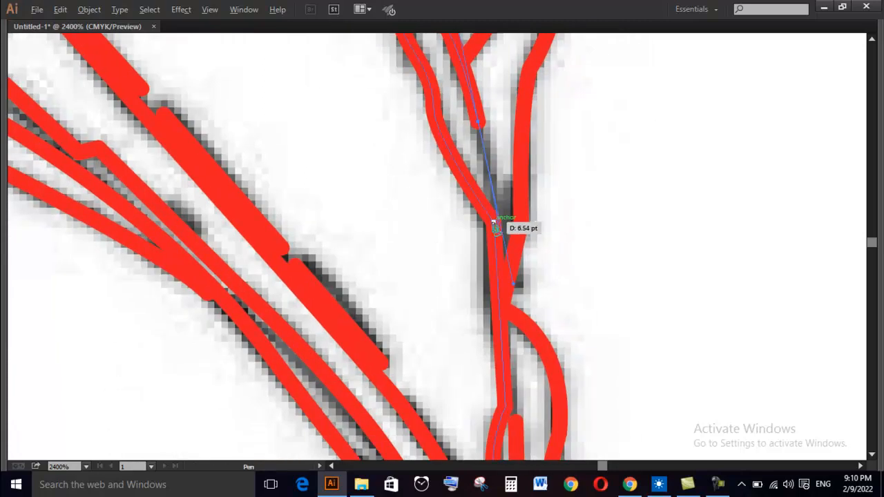
left_click(493, 223)
key("ctrl+plus")
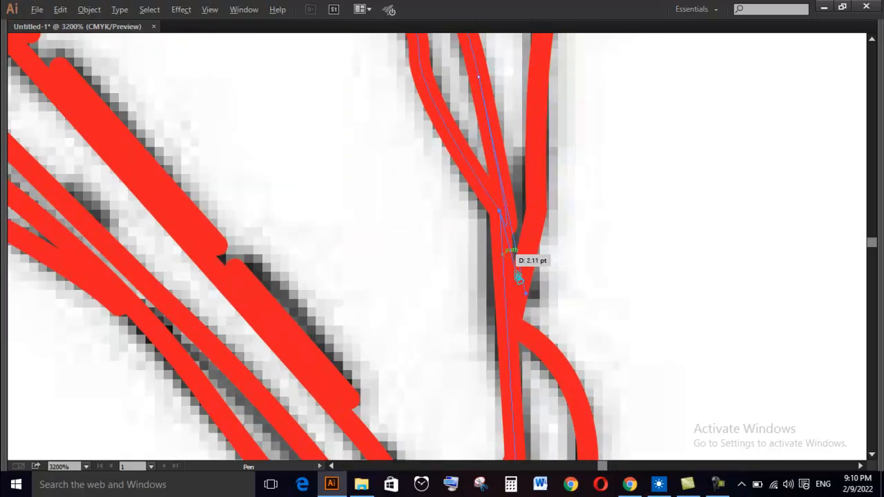
left_click_drag(526, 295, 511, 215)
key("ctrl+minus")
key("ctrl+minus")
key("ctrl+minus")
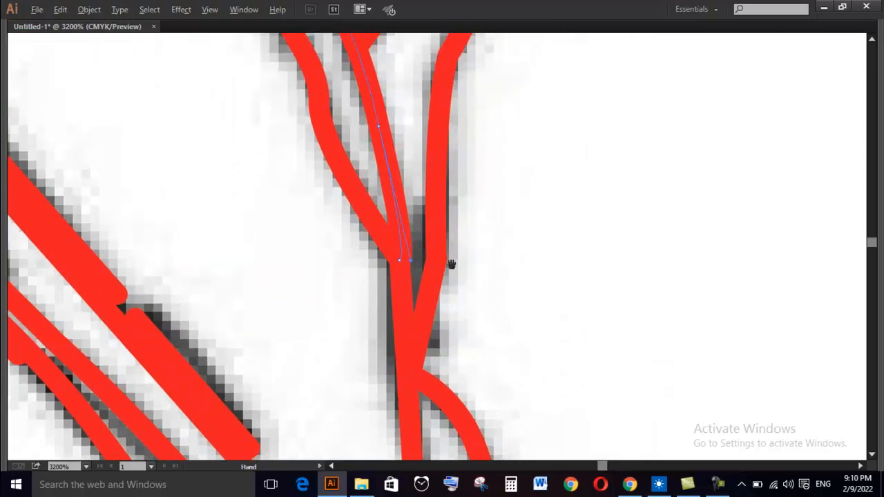
- Trace the dark inner stroke alongside the right outer contour as a curved path, ending at the small step, and deselect it
scroll(506, 257, "down", 3)
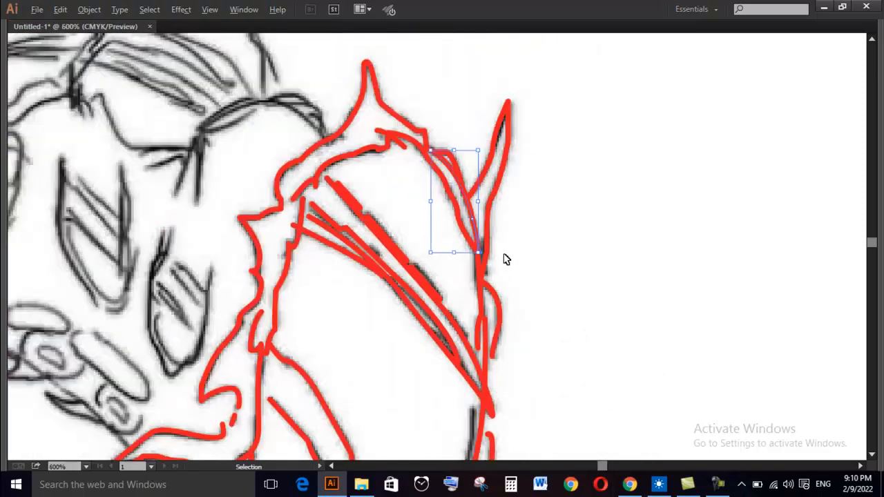
left_click_drag(505, 315, 526, 221)
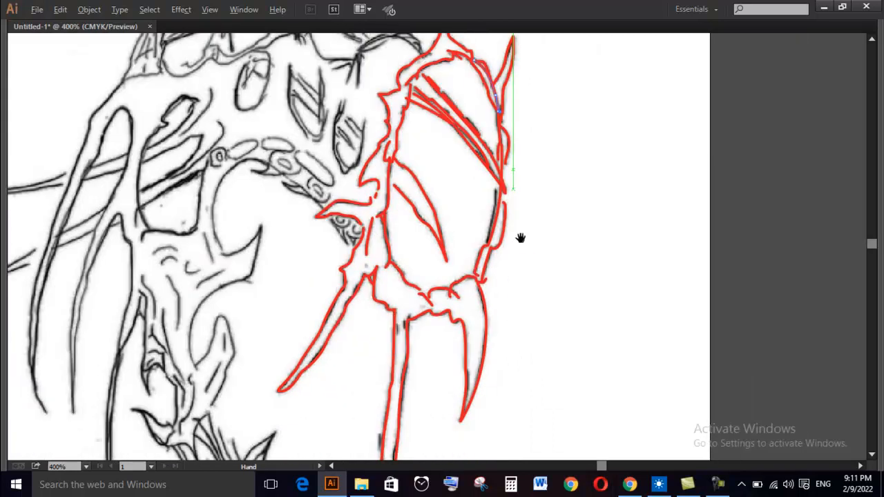
scroll(493, 241, "up", 2)
key("p")
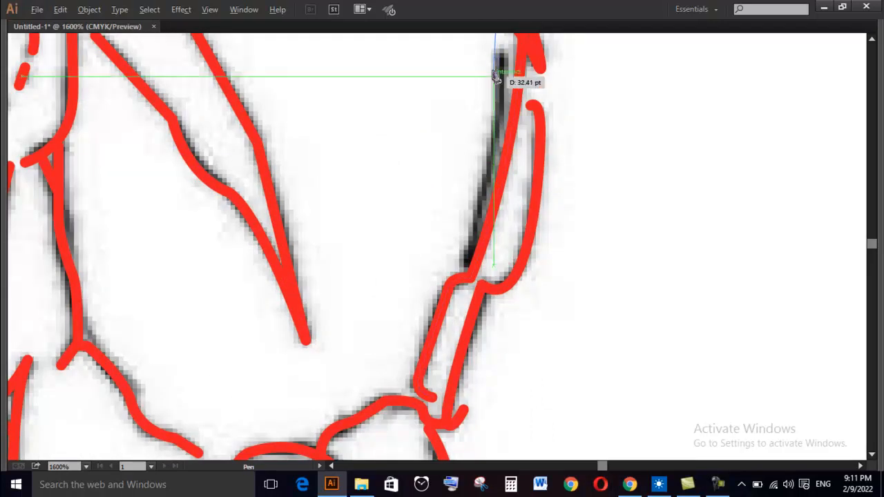
left_click(500, 53)
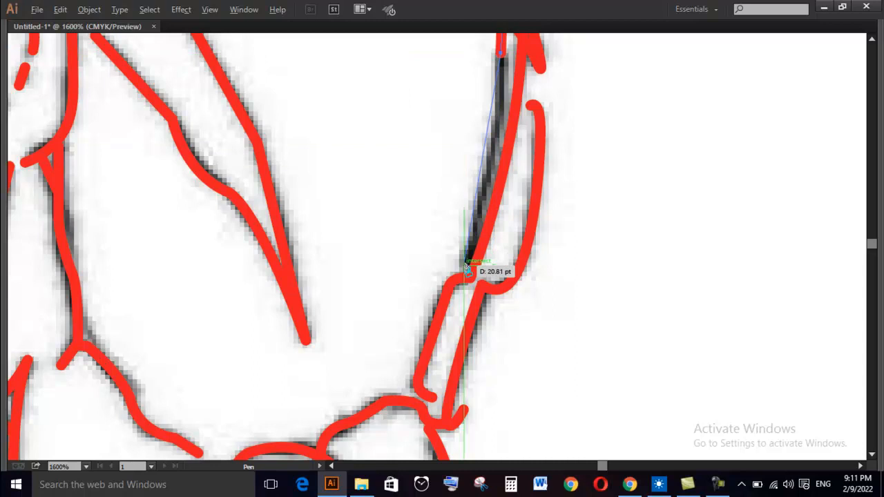
left_click_drag(467, 268, 432, 354)
key("v")
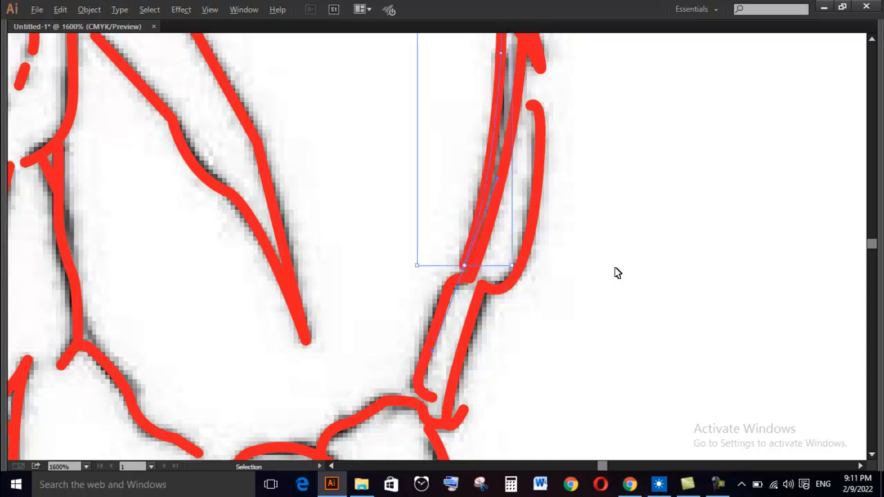
left_click(616, 271)
- Bring back the hidden panels and hide the locked scan image at the end of Layer 1's object list
scroll(616, 270, "down", 6)
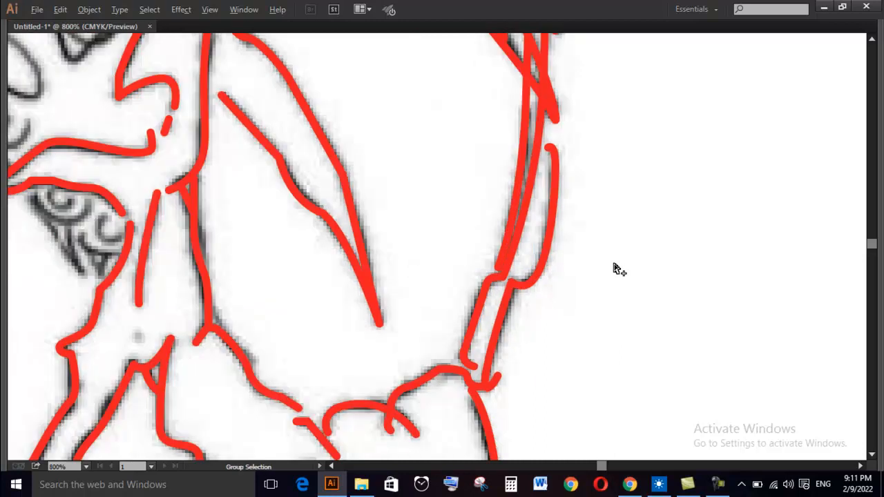
scroll(615, 266, "down", 2)
scroll(595, 276, "up", 1)
key("Tab")
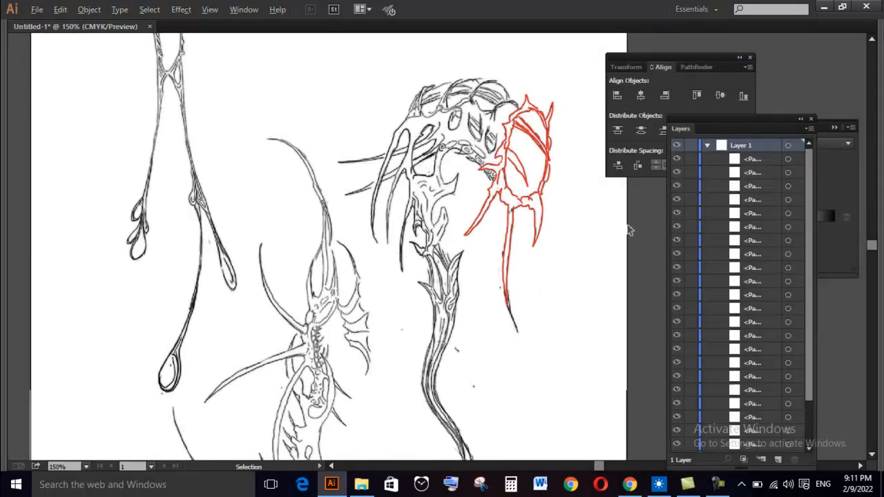
scroll(720, 201, "down", 3)
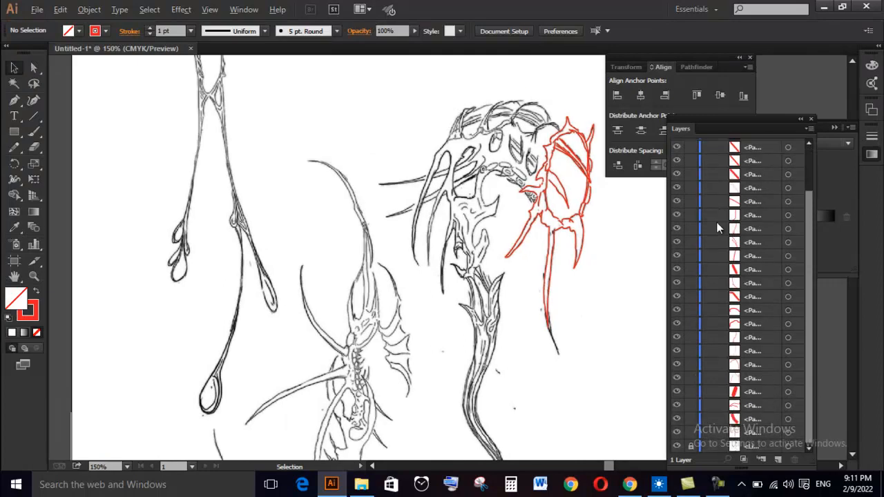
- Examine the red tracing without the scan, first close up around the lower limbs and inner contours, then as a whole
key("space")
left_click_drag(609, 239, 488, 271)
key("z")
left_click_drag(321, 124, 556, 395)
left_click_drag(322, 127, 603, 332)
key("v")
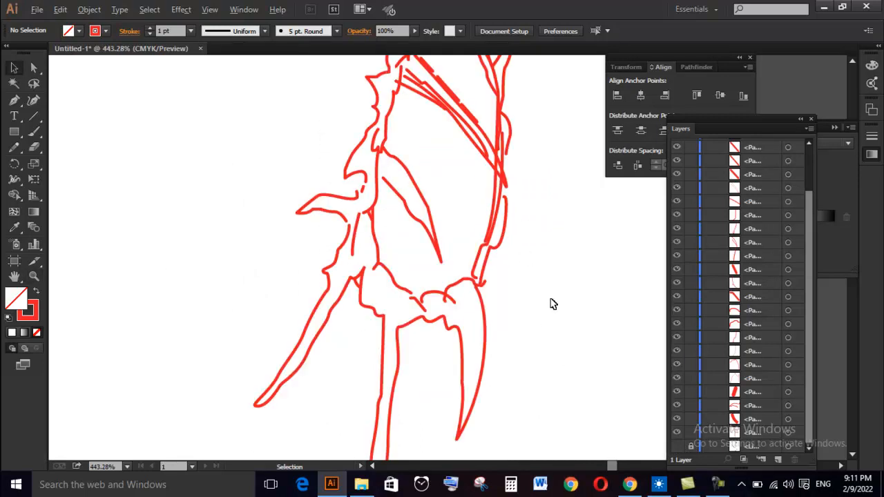
scroll(552, 303, "down", 4)
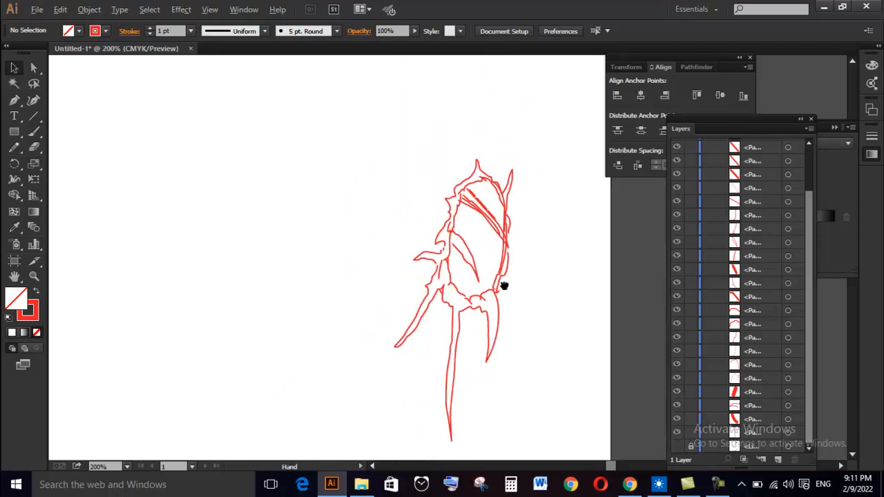